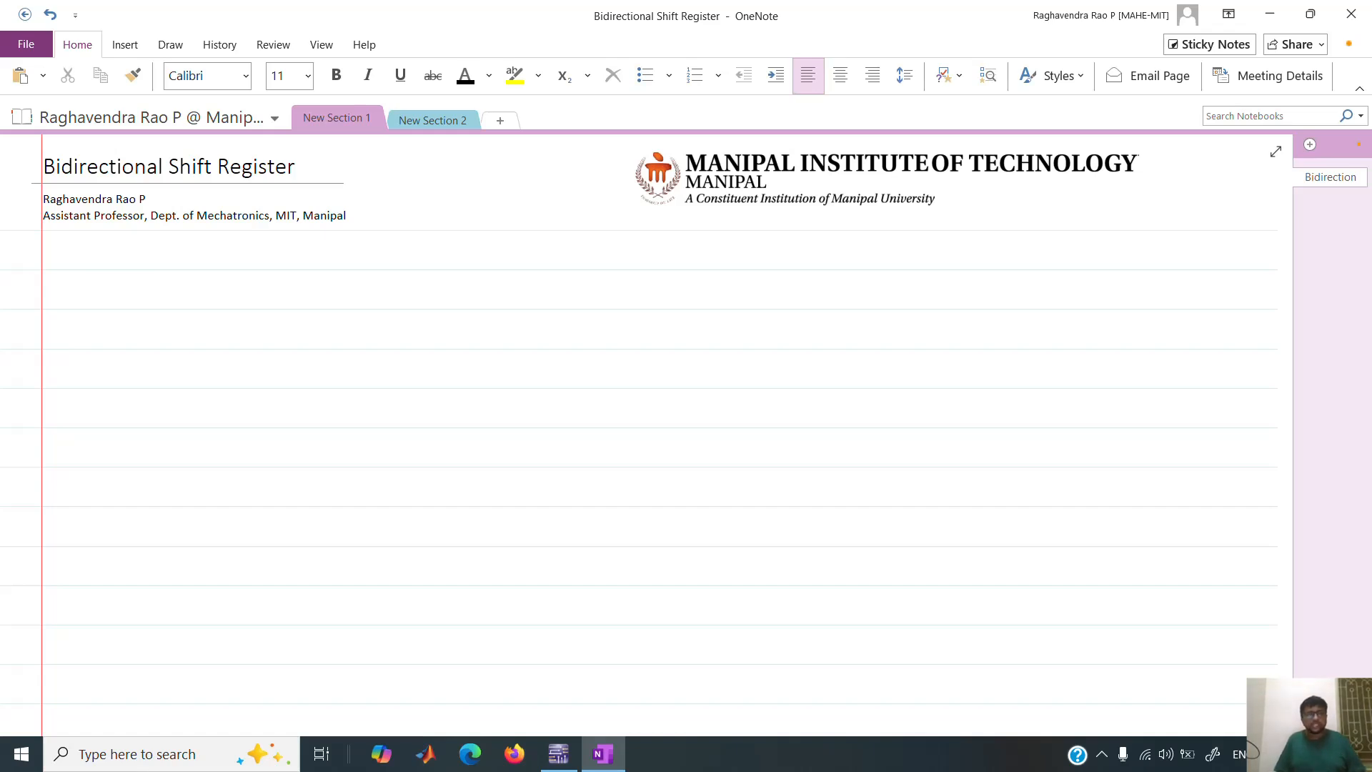
- Handwrite the function table headings S1, S0 and Operation on the Bidirectional Shift Register page
{"action": "left_click_drag", "start_coordinate": [218, 278], "coordinate": [204, 306]}
{"action": "left_click_drag", "start_coordinate": [229, 299], "coordinate": [231, 311]}
{"action": "left_click_drag", "start_coordinate": [295, 277], "coordinate": [279, 305]}
{"action": "left_click_drag", "start_coordinate": [303, 294], "coordinate": [300, 308]}
{"action": "mouse_move", "coordinate": [399, 280]}
{"action": "left_mouse_down"}
{"action": "mouse_move", "coordinate": [419, 326]}
{"action": "mouse_move", "coordinate": [420, 305]}
{"action": "left_mouse_up"}
{"action": "mouse_move", "coordinate": [426, 297]}
{"action": "left_mouse_down"}
{"action": "mouse_move", "coordinate": [494, 304]}
{"action": "mouse_move", "coordinate": [530, 289]}
{"action": "left_mouse_up"}
- Add the first table row, 0 0 Hold, beneath the headings
{"action": "left_click_drag", "start_coordinate": [223, 364], "coordinate": [294, 365]}
{"action": "mouse_move", "coordinate": [404, 356]}
{"action": "left_mouse_down"}
{"action": "mouse_move", "coordinate": [403, 386]}
{"action": "mouse_move", "coordinate": [418, 384]}
{"action": "left_mouse_up"}
{"action": "left_click_drag", "start_coordinate": [398, 373], "coordinate": [427, 368]}
{"action": "left_click_drag", "start_coordinate": [450, 356], "coordinate": [464, 381]}
{"action": "left_click_drag", "start_coordinate": [475, 350], "coordinate": [477, 384]}
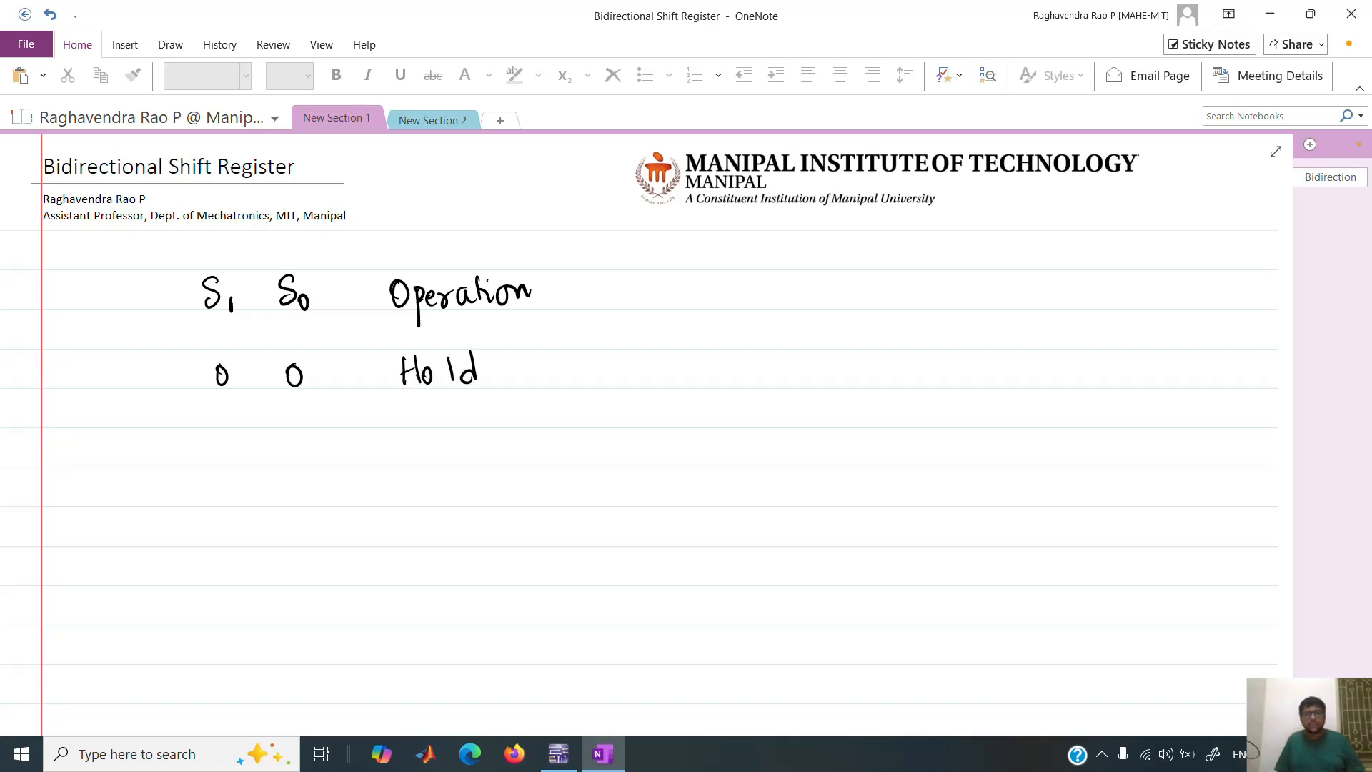
- Add the table rows 0 1 Shift right and 1 0 Shift left below the Hold row
{"action": "left_click_drag", "start_coordinate": [227, 406], "coordinate": [290, 424]}
{"action": "mouse_move", "coordinate": [405, 426]}
{"action": "left_mouse_down"}
{"action": "mouse_move", "coordinate": [450, 425]}
{"action": "mouse_move", "coordinate": [457, 440]}
{"action": "left_mouse_up"}
{"action": "mouse_move", "coordinate": [468, 400]}
{"action": "left_mouse_down"}
{"action": "mouse_move", "coordinate": [471, 425]}
{"action": "mouse_move", "coordinate": [513, 424]}
{"action": "mouse_move", "coordinate": [525, 449]}
{"action": "left_mouse_up"}
{"action": "left_click_drag", "start_coordinate": [543, 398], "coordinate": [558, 424]}
{"action": "mouse_move", "coordinate": [230, 447]}
{"action": "left_mouse_down"}
{"action": "mouse_move", "coordinate": [228, 460]}
{"action": "mouse_move", "coordinate": [294, 451]}
{"action": "left_mouse_up"}
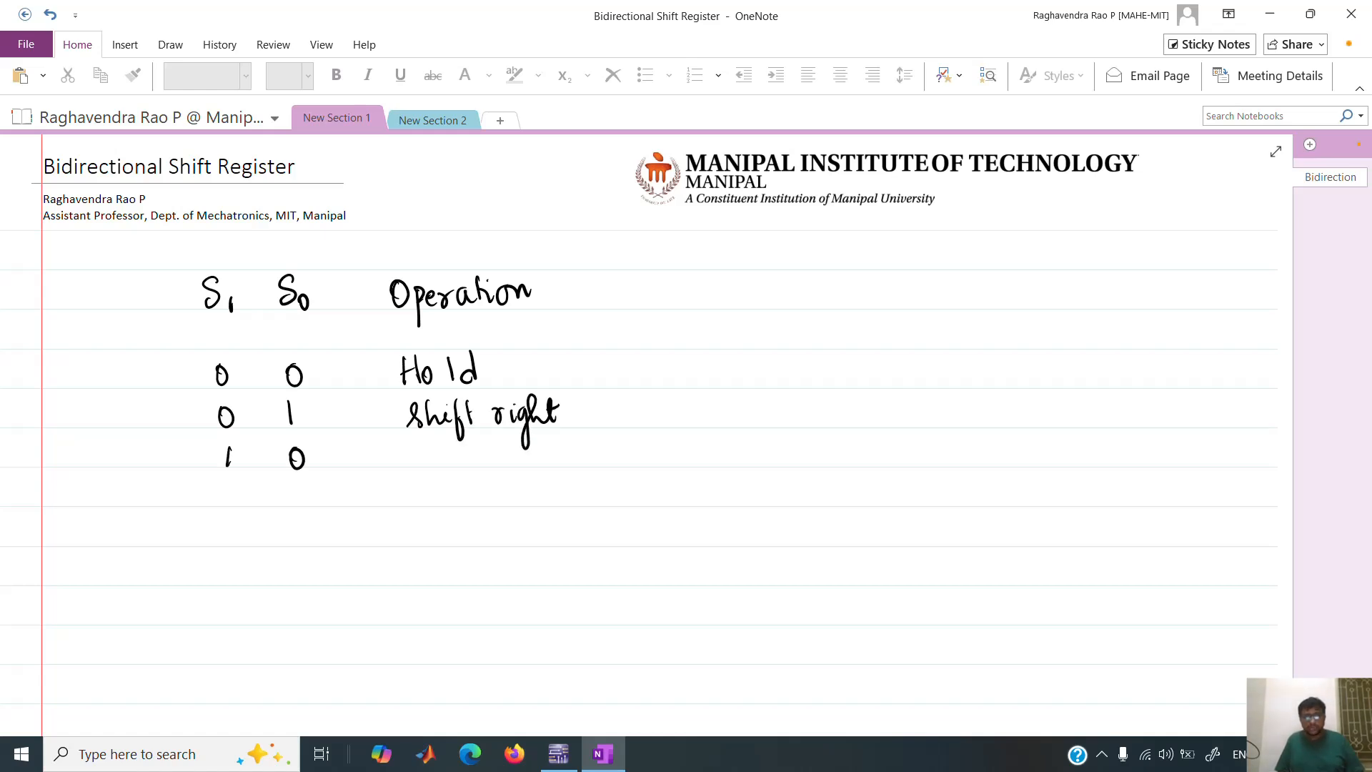
{"action": "mouse_move", "coordinate": [425, 445]}
{"action": "left_mouse_down"}
{"action": "mouse_move", "coordinate": [406, 468]}
{"action": "mouse_move", "coordinate": [450, 466]}
{"action": "mouse_move", "coordinate": [461, 481]}
{"action": "mouse_move", "coordinate": [476, 443]}
{"action": "mouse_move", "coordinate": [500, 461]}
{"action": "left_mouse_up"}
{"action": "mouse_move", "coordinate": [513, 448]}
{"action": "left_mouse_down"}
{"action": "mouse_move", "coordinate": [532, 477]}
{"action": "mouse_move", "coordinate": [548, 462]}
{"action": "left_mouse_up"}
{"action": "left_click_drag", "start_coordinate": [540, 449], "coordinate": [555, 441]}
- Add the last table row, 1 1 Parallel load, below the Shift left row
{"action": "left_click_drag", "start_coordinate": [230, 479], "coordinate": [228, 505]}
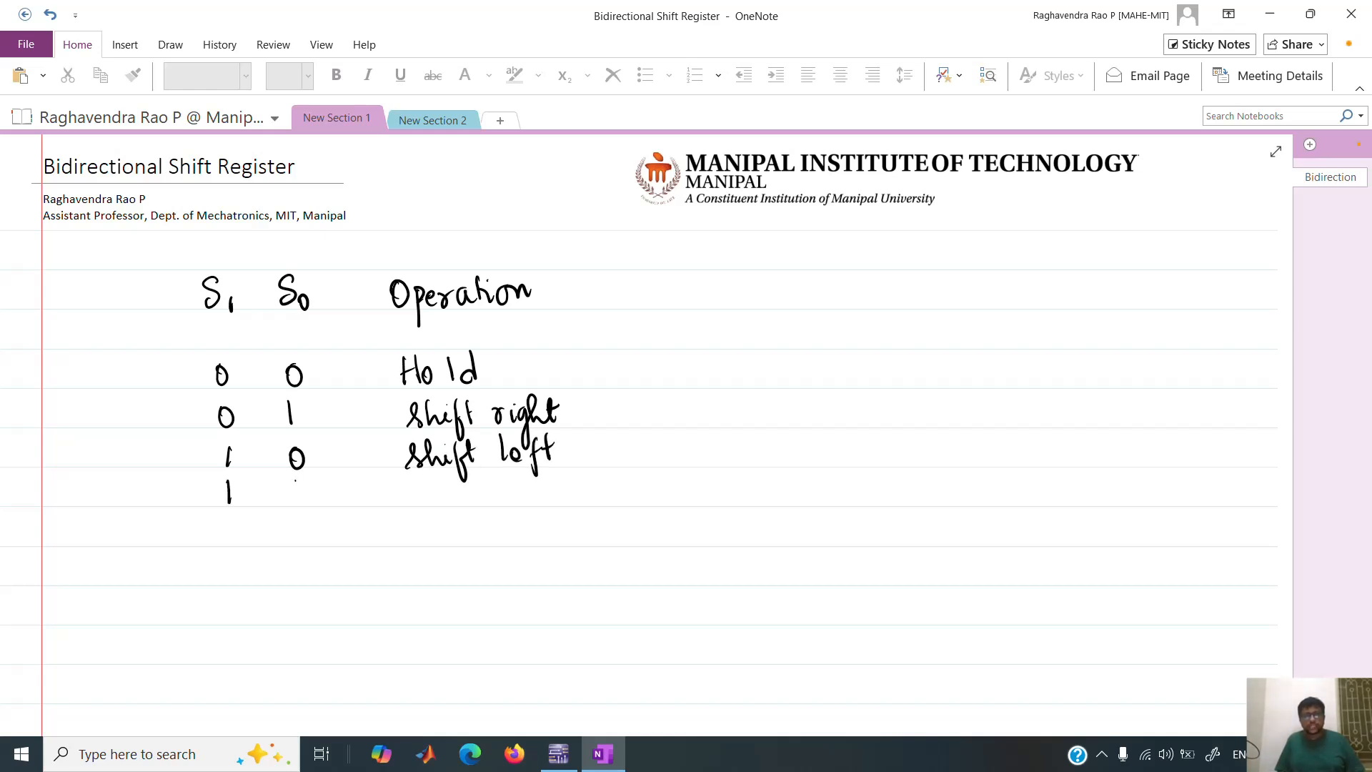
{"action": "left_click_drag", "start_coordinate": [297, 478], "coordinate": [299, 505]}
{"action": "left_click_drag", "start_coordinate": [408, 484], "coordinate": [410, 511]}
{"action": "mouse_move", "coordinate": [405, 480]}
{"action": "left_mouse_down"}
{"action": "mouse_move", "coordinate": [422, 479]}
{"action": "mouse_move", "coordinate": [413, 495]}
{"action": "left_mouse_up"}
{"action": "mouse_move", "coordinate": [433, 492]}
{"action": "left_mouse_down"}
{"action": "mouse_move", "coordinate": [436, 508]}
{"action": "mouse_move", "coordinate": [455, 489]}
{"action": "mouse_move", "coordinate": [472, 503]}
{"action": "left_mouse_up"}
{"action": "left_click_drag", "start_coordinate": [483, 479], "coordinate": [503, 503]}
{"action": "mouse_move", "coordinate": [508, 477]}
{"action": "left_mouse_down"}
{"action": "mouse_move", "coordinate": [513, 500]}
{"action": "mouse_move", "coordinate": [514, 488]}
{"action": "left_mouse_up"}
{"action": "mouse_move", "coordinate": [540, 478]}
{"action": "left_mouse_down"}
{"action": "mouse_move", "coordinate": [538, 503]}
{"action": "mouse_move", "coordinate": [579, 503]}
{"action": "left_mouse_up"}
{"action": "left_click_drag", "start_coordinate": [592, 489], "coordinate": [594, 503]}
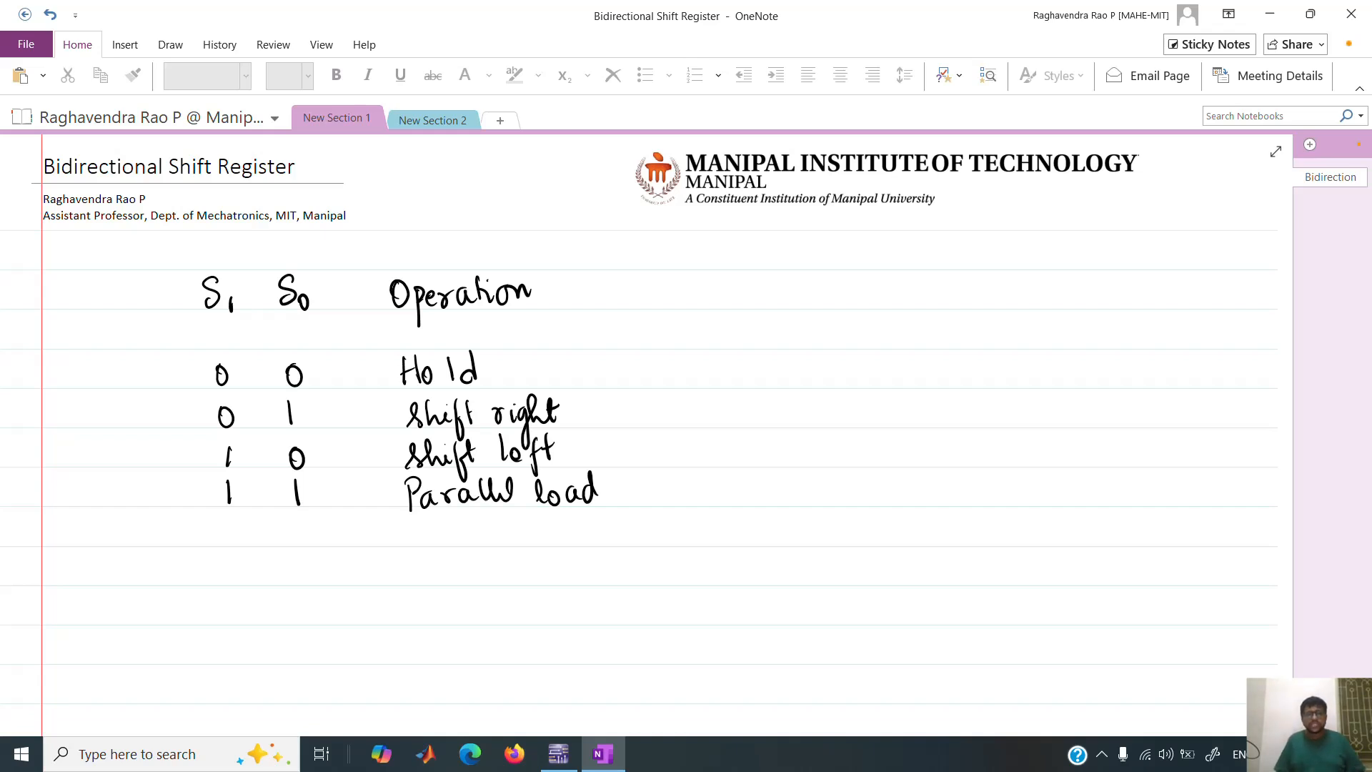
- Open New Section 2 and draw a rectangle low on the blank page as the multiplexer block
{"action": "left_click", "coordinate": [429, 119]}
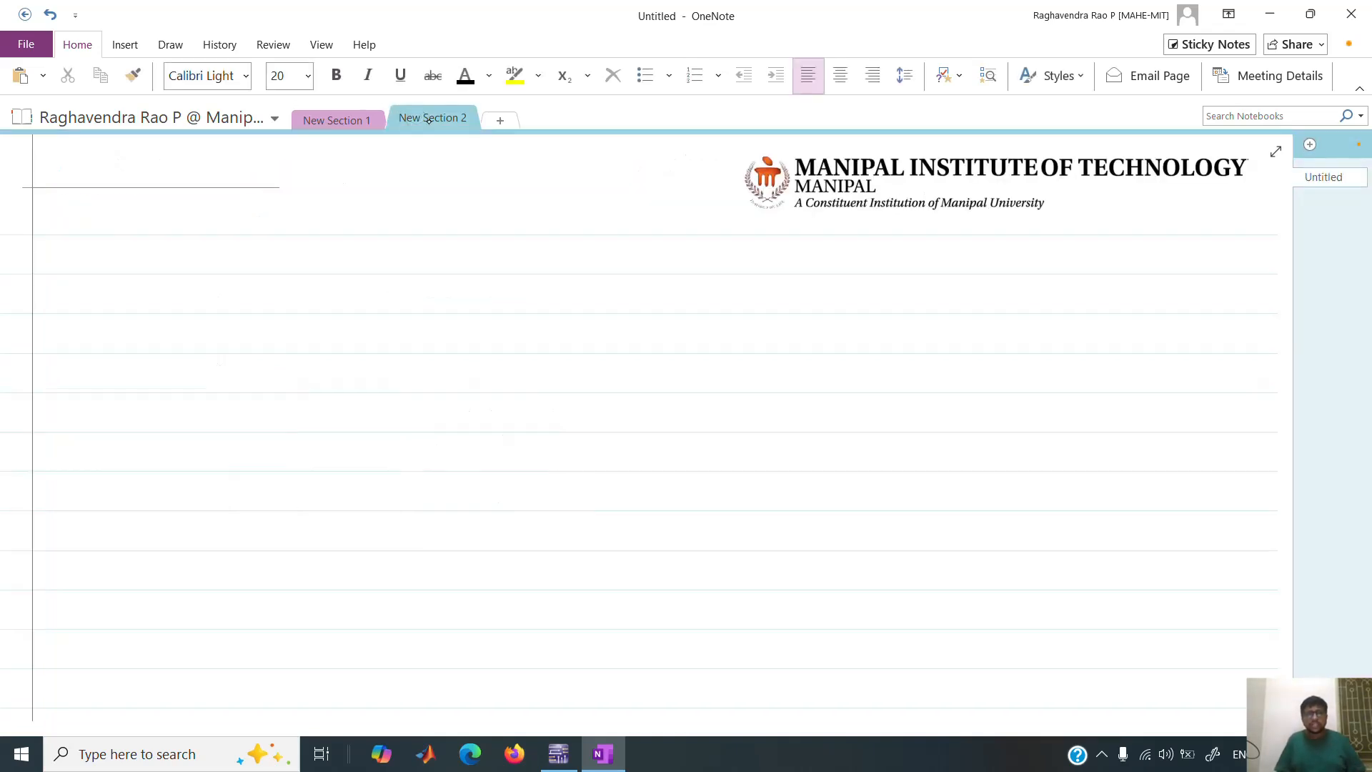
{"action": "left_click", "coordinate": [167, 44]}
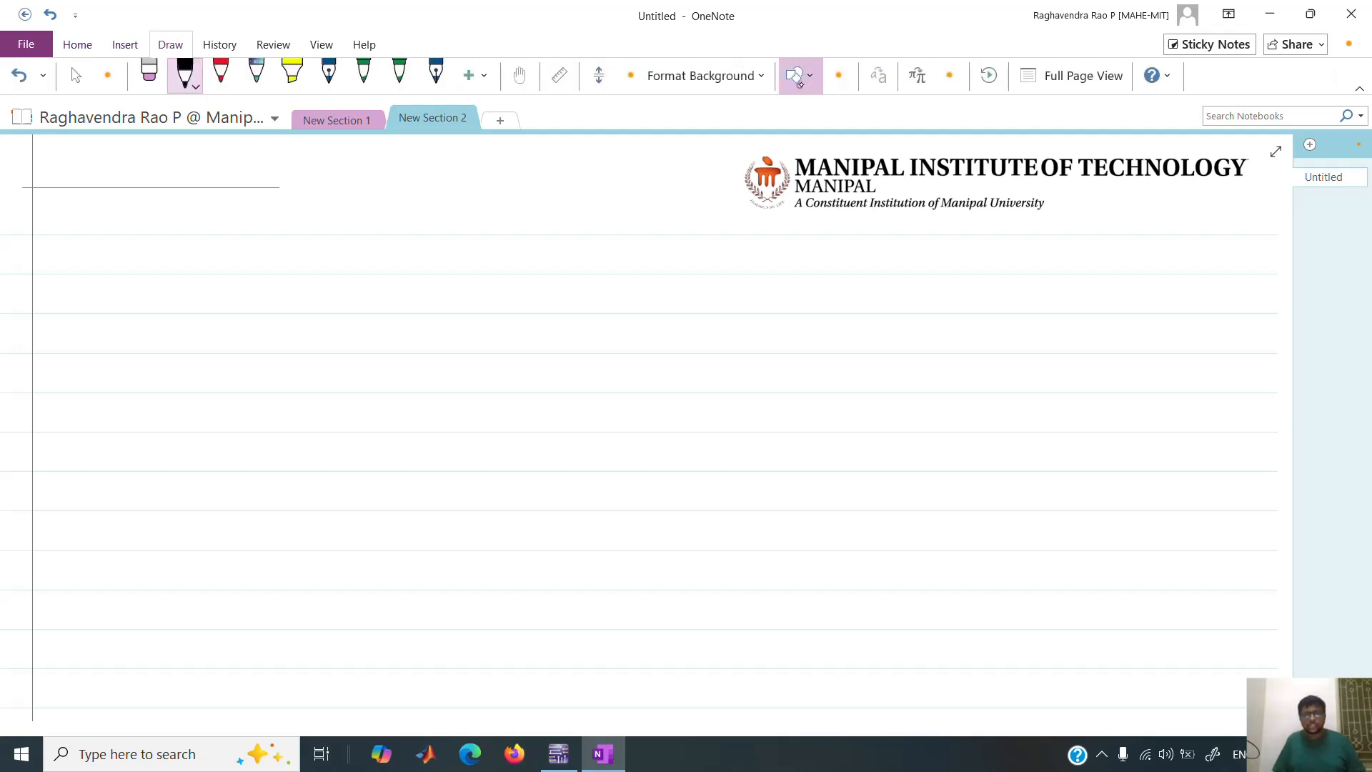
{"action": "left_click", "coordinate": [794, 76]}
{"action": "left_click", "coordinate": [791, 171]}
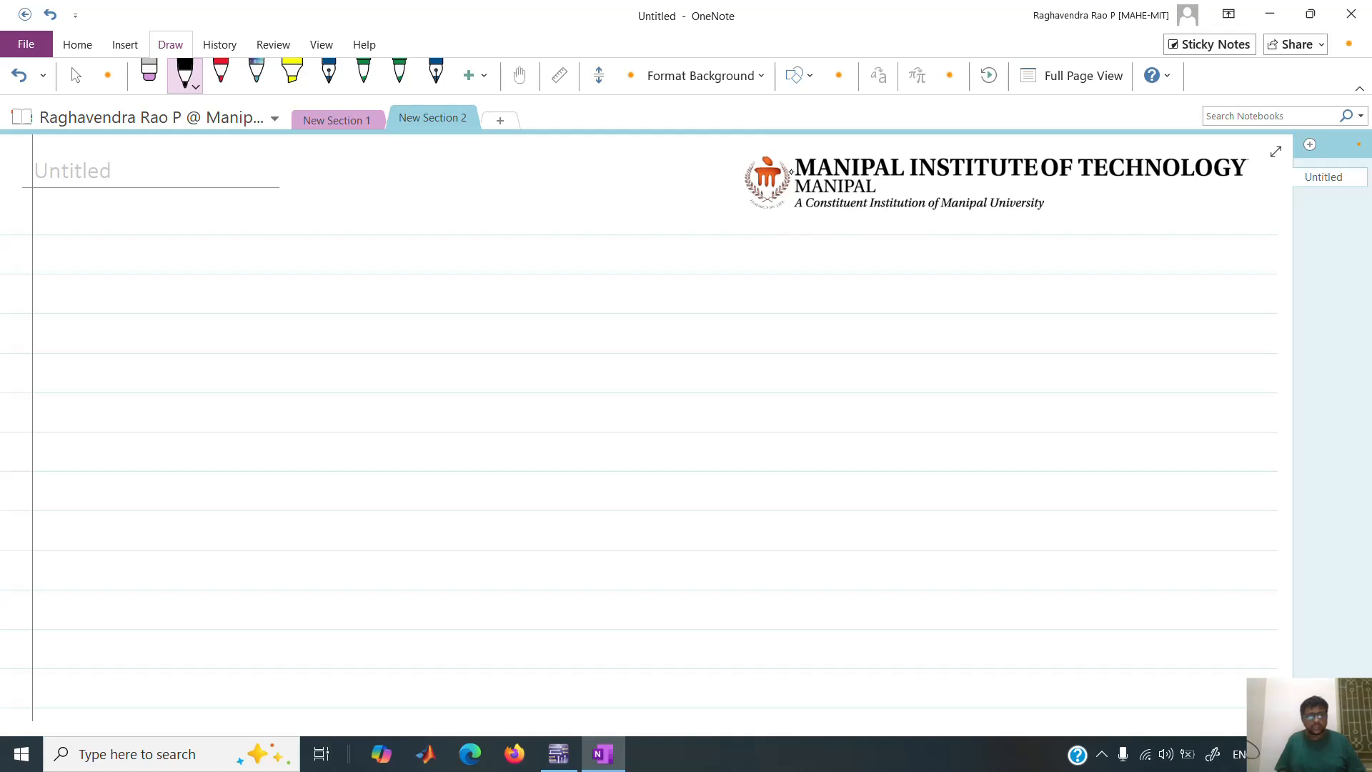
{"action": "left_click_drag", "start_coordinate": [131, 509], "coordinate": [292, 591]}
{"action": "mouse_move", "coordinate": [142, 350]}
{"action": "left_mouse_down"}
{"action": "mouse_move", "coordinate": [153, 397]}
{"action": "mouse_move", "coordinate": [188, 404]}
{"action": "left_mouse_up"}
{"action": "key", "text": "ctrl+z"}
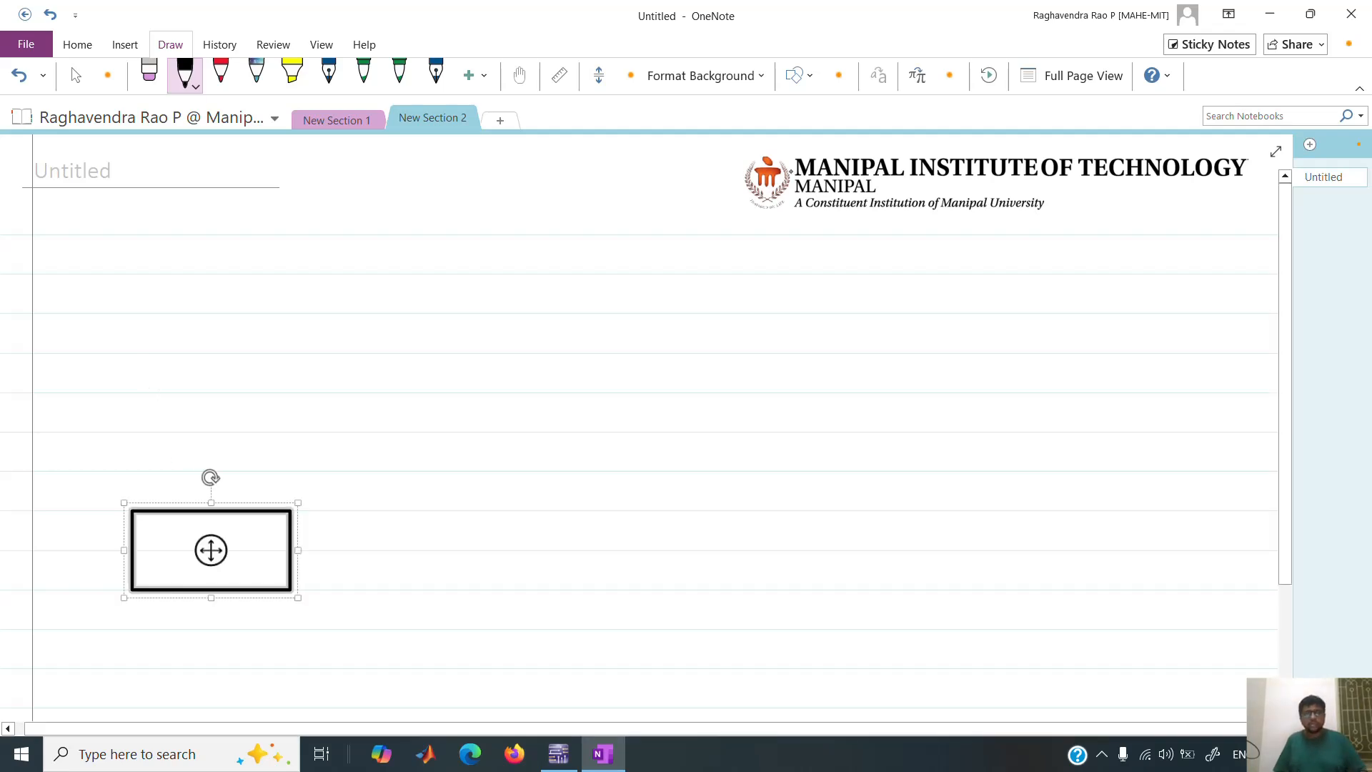
- Draw a second rectangle of the same size directly above the first as the flip-flop block
{"action": "left_click", "coordinate": [799, 75]}
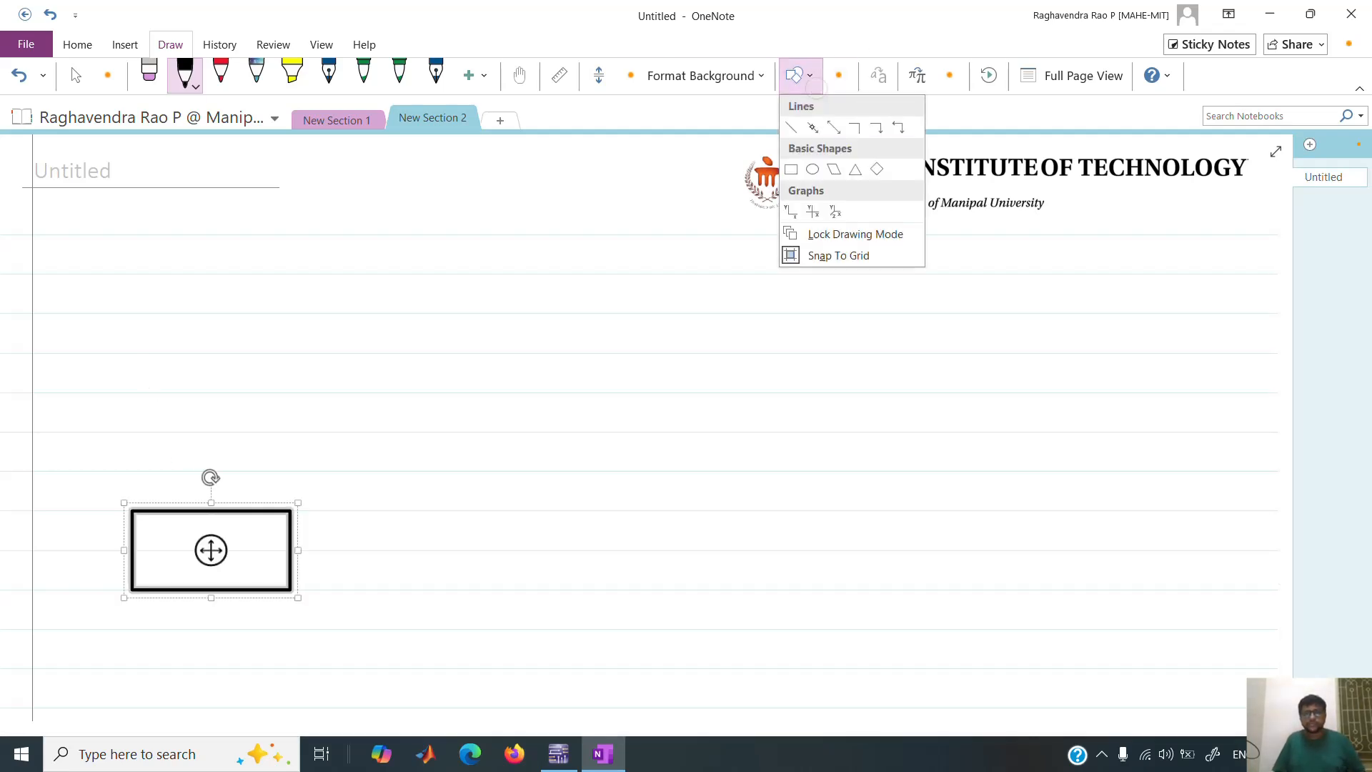
{"action": "left_click", "coordinate": [792, 170]}
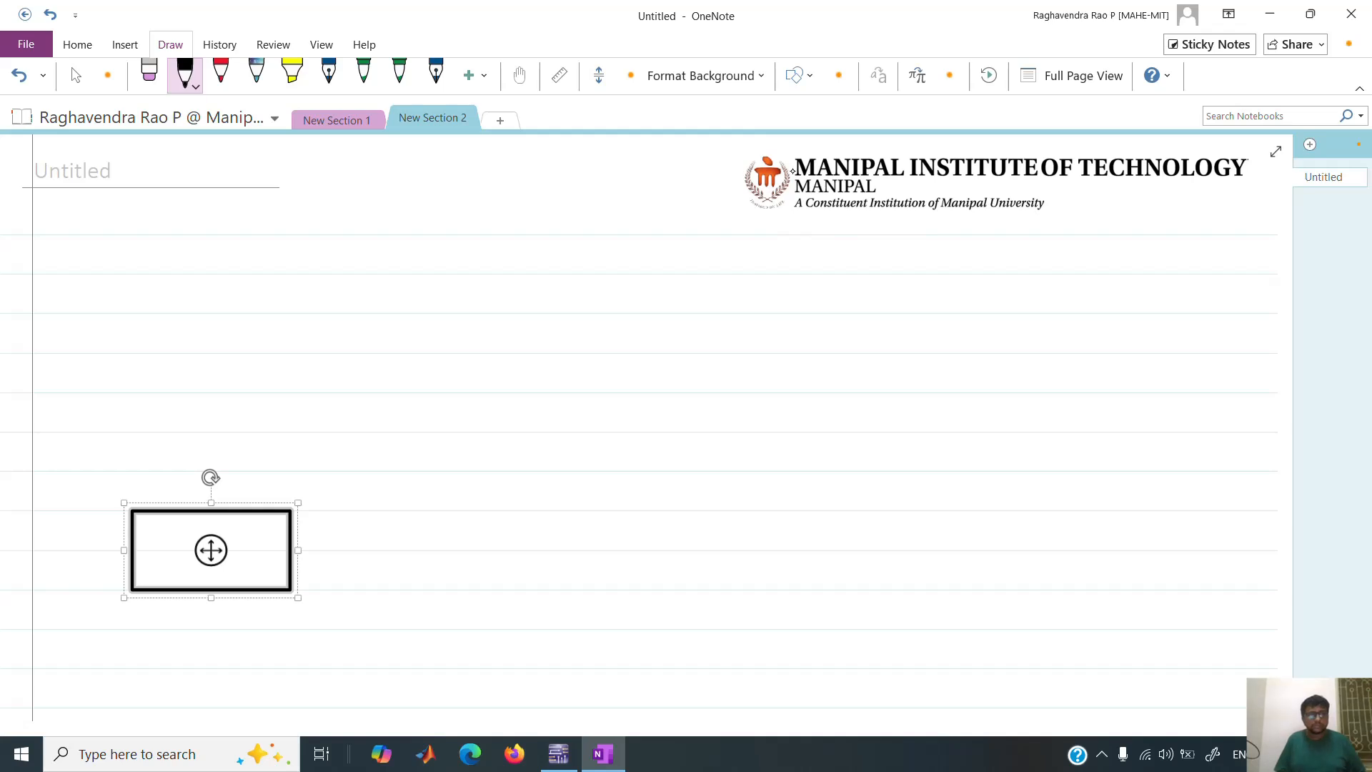
{"action": "mouse_move", "coordinate": [131, 352]}
{"action": "left_mouse_down"}
{"action": "mouse_move", "coordinate": [150, 391]}
{"action": "mouse_move", "coordinate": [291, 432]}
{"action": "left_mouse_up"}
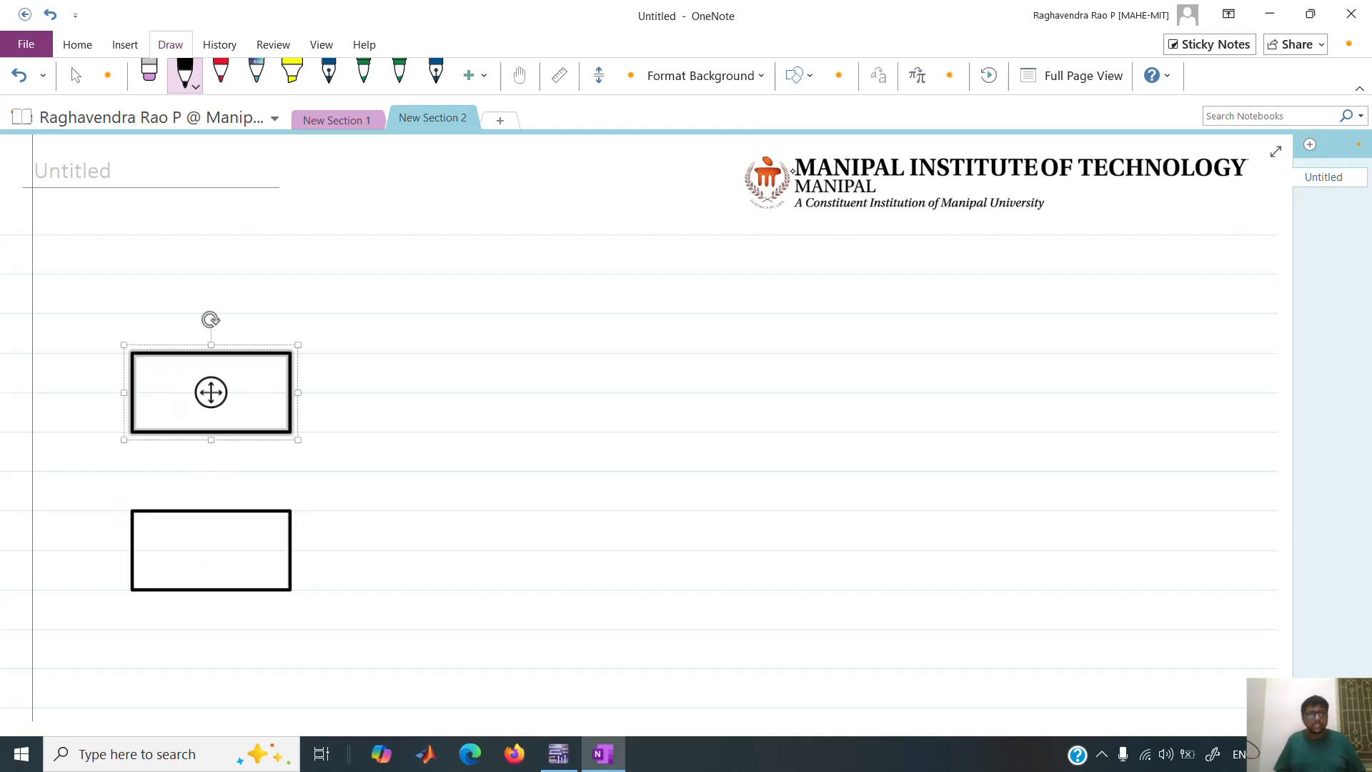
{"action": "left_click", "coordinate": [392, 411]}
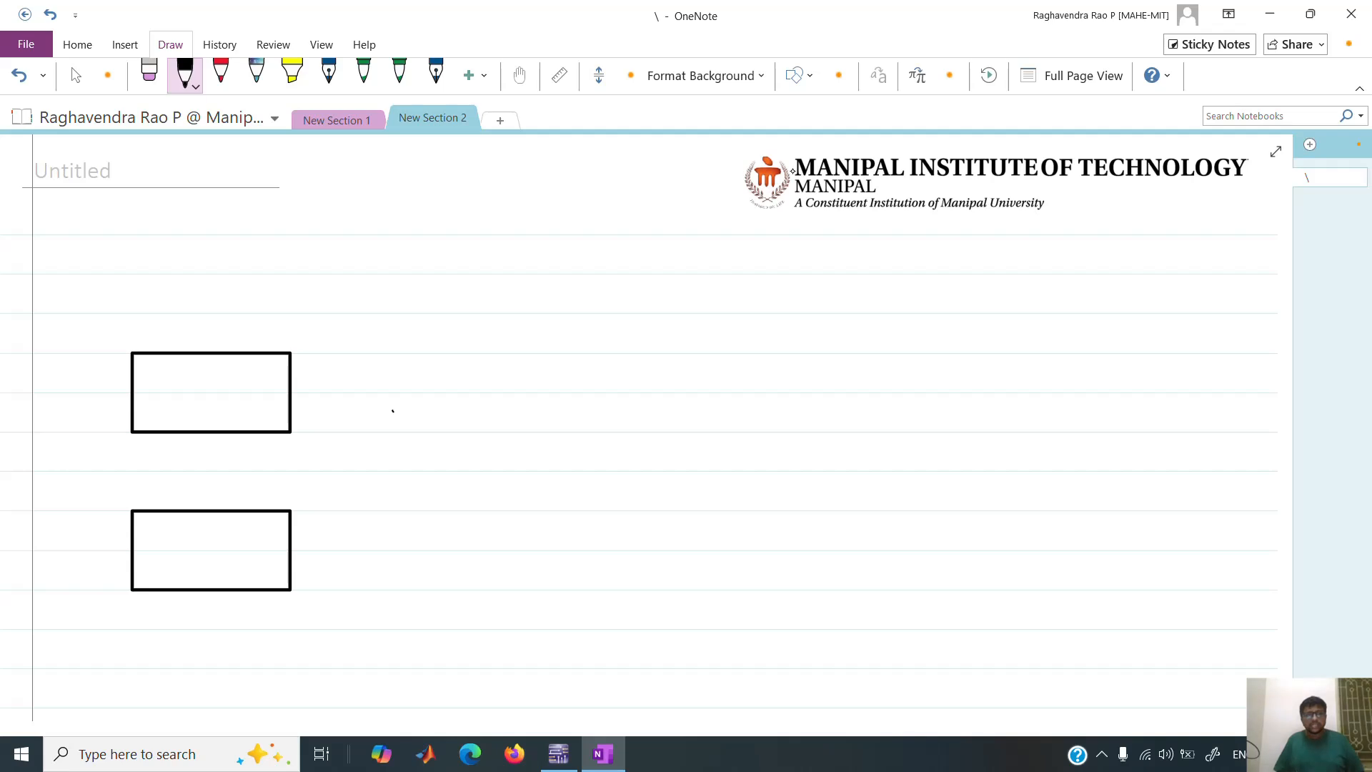
- Connect the multiplexer block to the flip-flop's D input and draw its clock line with a triangle marker, labelled Clk
{"action": "mouse_move", "coordinate": [157, 433]}
{"action": "left_mouse_down"}
{"action": "mouse_move", "coordinate": [162, 473]}
{"action": "mouse_move", "coordinate": [191, 510]}
{"action": "left_mouse_up"}
{"action": "left_click_drag", "start_coordinate": [152, 406], "coordinate": [159, 419]}
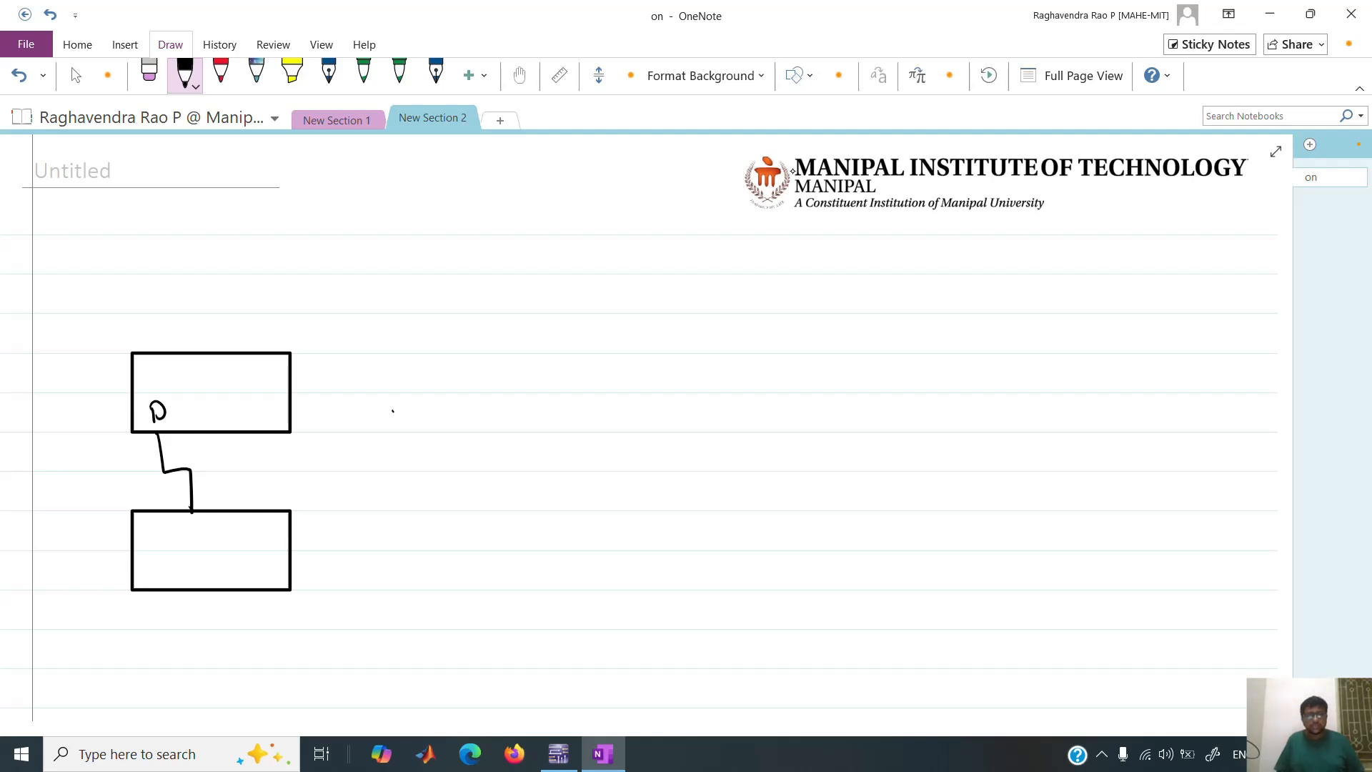
{"action": "left_click_drag", "start_coordinate": [108, 459], "coordinate": [242, 451]}
{"action": "mouse_move", "coordinate": [229, 431]}
{"action": "left_mouse_down"}
{"action": "mouse_move", "coordinate": [250, 430]}
{"action": "mouse_move", "coordinate": [218, 416]}
{"action": "left_mouse_up"}
{"action": "left_click_drag", "start_coordinate": [223, 401], "coordinate": [237, 416]}
{"action": "left_click_drag", "start_coordinate": [247, 402], "coordinate": [249, 417]}
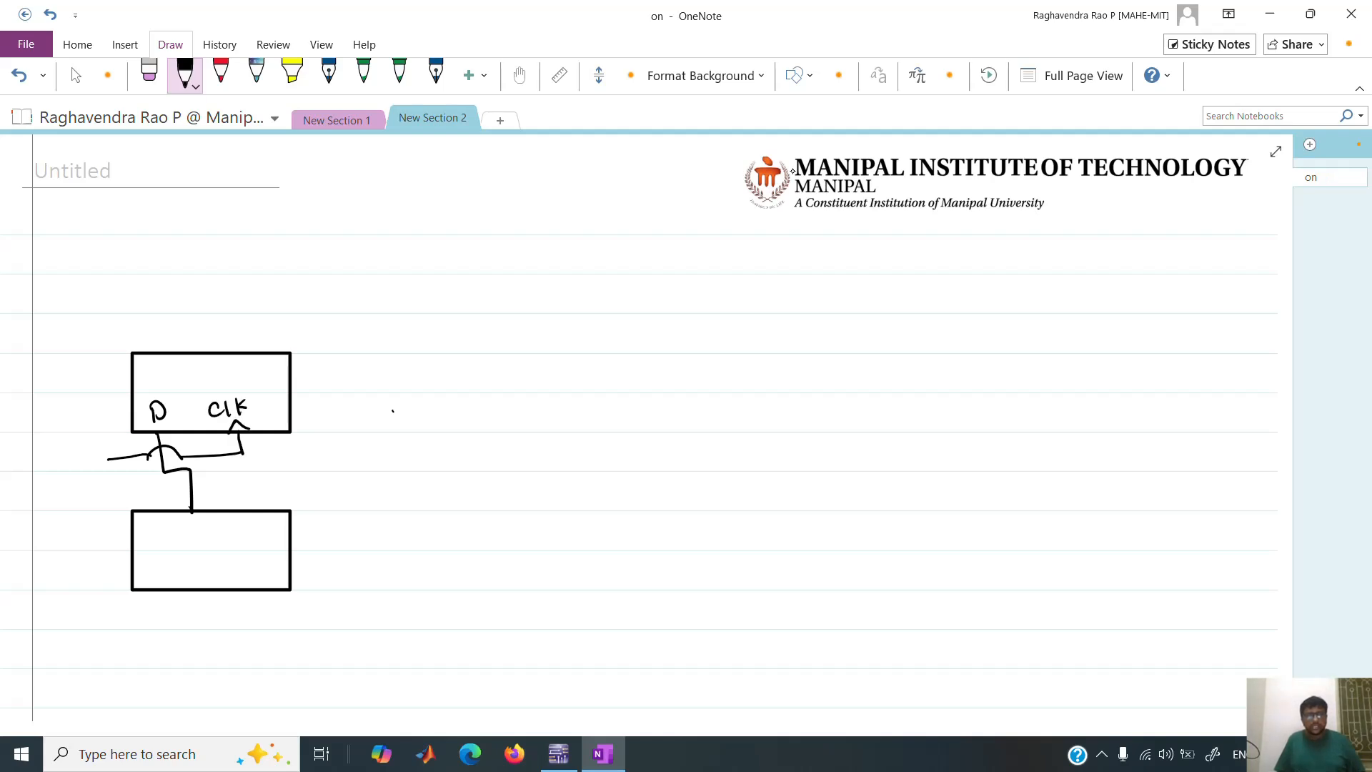
{"action": "left_click", "coordinate": [263, 409]}
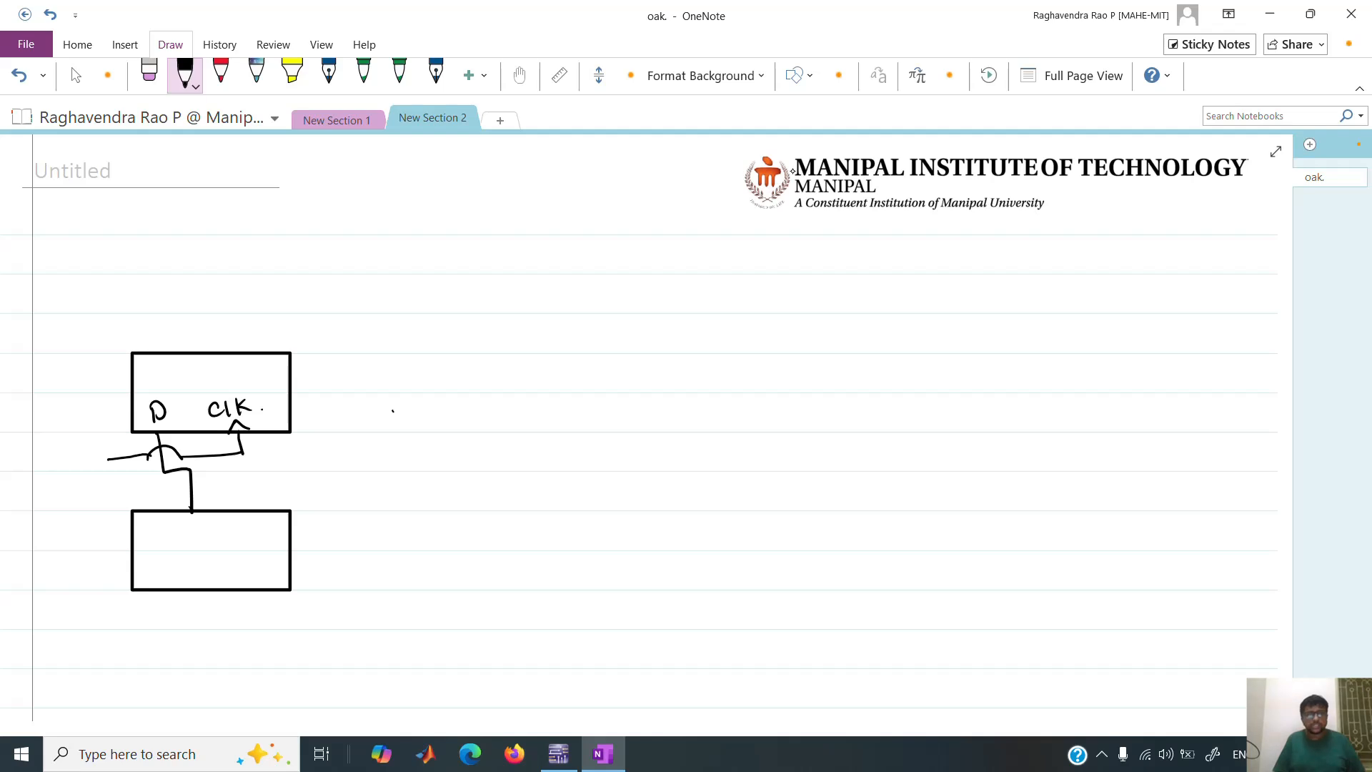
- Draw an output line above the flip-flop block and label it Q
{"action": "left_click_drag", "start_coordinate": [170, 290], "coordinate": [181, 346]}
{"action": "left_click_drag", "start_coordinate": [162, 263], "coordinate": [168, 284]}
{"action": "left_click_drag", "start_coordinate": [169, 279], "coordinate": [178, 288]}
- Draw four input lines under the multiplexer block and label them I0, I1, I2 and I3
{"action": "left_click_drag", "start_coordinate": [154, 591], "coordinate": [156, 614]}
{"action": "mouse_move", "coordinate": [191, 584]}
{"action": "left_mouse_down"}
{"action": "mouse_move", "coordinate": [194, 613]}
{"action": "mouse_move", "coordinate": [266, 613]}
{"action": "left_mouse_up"}
{"action": "left_click_drag", "start_coordinate": [136, 561], "coordinate": [156, 580]}
{"action": "mouse_move", "coordinate": [175, 561]}
{"action": "left_mouse_down"}
{"action": "mouse_move", "coordinate": [188, 556]}
{"action": "mouse_move", "coordinate": [184, 575]}
{"action": "left_mouse_up"}
{"action": "mouse_move", "coordinate": [193, 568]}
{"action": "left_mouse_down"}
{"action": "mouse_move", "coordinate": [194, 580]}
{"action": "mouse_move", "coordinate": [224, 554]}
{"action": "left_mouse_up"}
{"action": "mouse_move", "coordinate": [218, 556]}
{"action": "left_mouse_down"}
{"action": "mouse_move", "coordinate": [238, 579]}
{"action": "mouse_move", "coordinate": [268, 548]}
{"action": "left_mouse_up"}
{"action": "left_click_drag", "start_coordinate": [262, 550], "coordinate": [275, 580]}
- Draw two select lines into the side of the multiplexer block and label them S1 and S0
{"action": "left_click_drag", "start_coordinate": [94, 537], "coordinate": [128, 532]}
{"action": "left_click_drag", "start_coordinate": [104, 576], "coordinate": [131, 572]}
{"action": "mouse_move", "coordinate": [68, 537]}
{"action": "left_mouse_down"}
{"action": "mouse_move", "coordinate": [57, 561]}
{"action": "mouse_move", "coordinate": [84, 565]}
{"action": "left_mouse_up"}
{"action": "mouse_move", "coordinate": [92, 587]}
{"action": "left_mouse_down"}
{"action": "mouse_move", "coordinate": [78, 608]}
{"action": "mouse_move", "coordinate": [100, 598]}
{"action": "left_mouse_up"}
{"action": "key", "text": "Escape"}
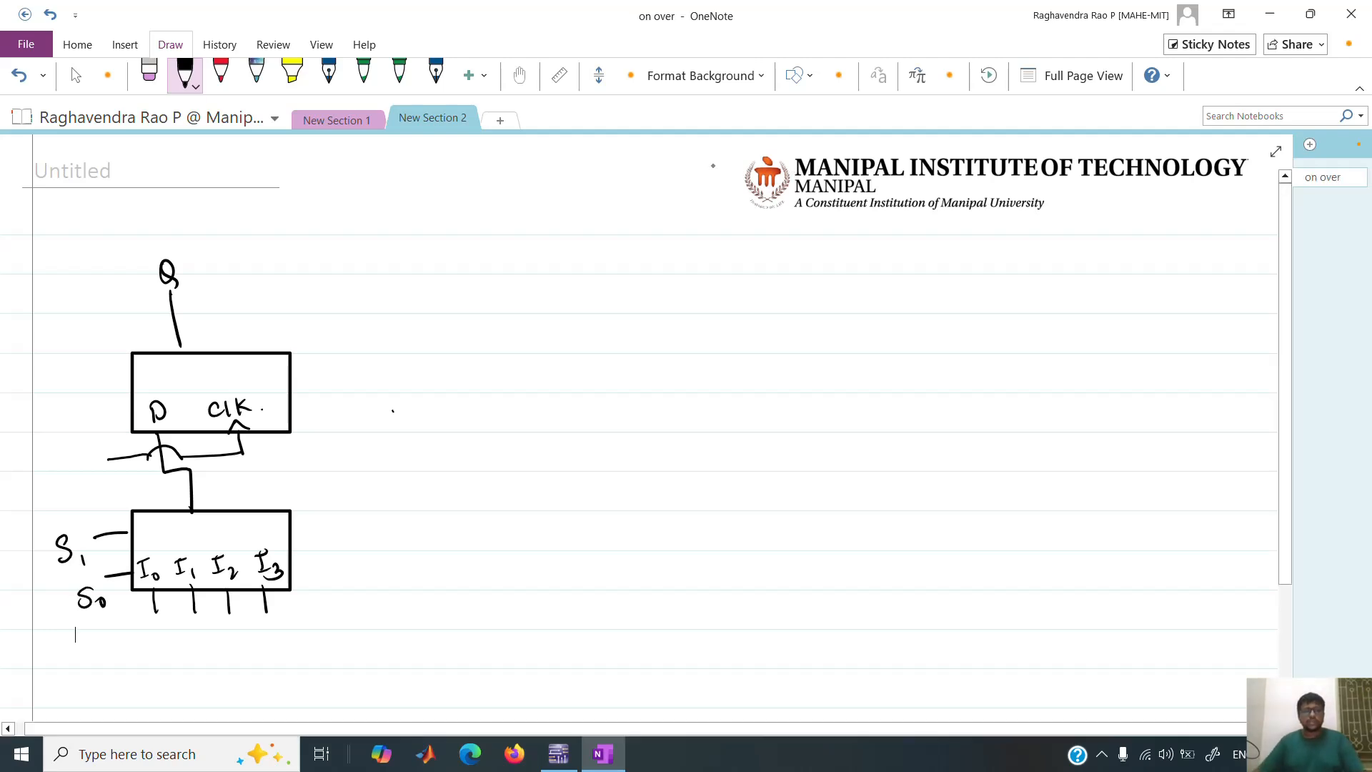
- Copy the complete flip-flop and multiplexer stage and place the duplicate beside the original as the second stage
{"action": "mouse_move", "coordinate": [47, 229]}
{"action": "left_mouse_down"}
{"action": "mouse_move", "coordinate": [50, 603]}
{"action": "mouse_move", "coordinate": [328, 635]}
{"action": "left_mouse_up"}
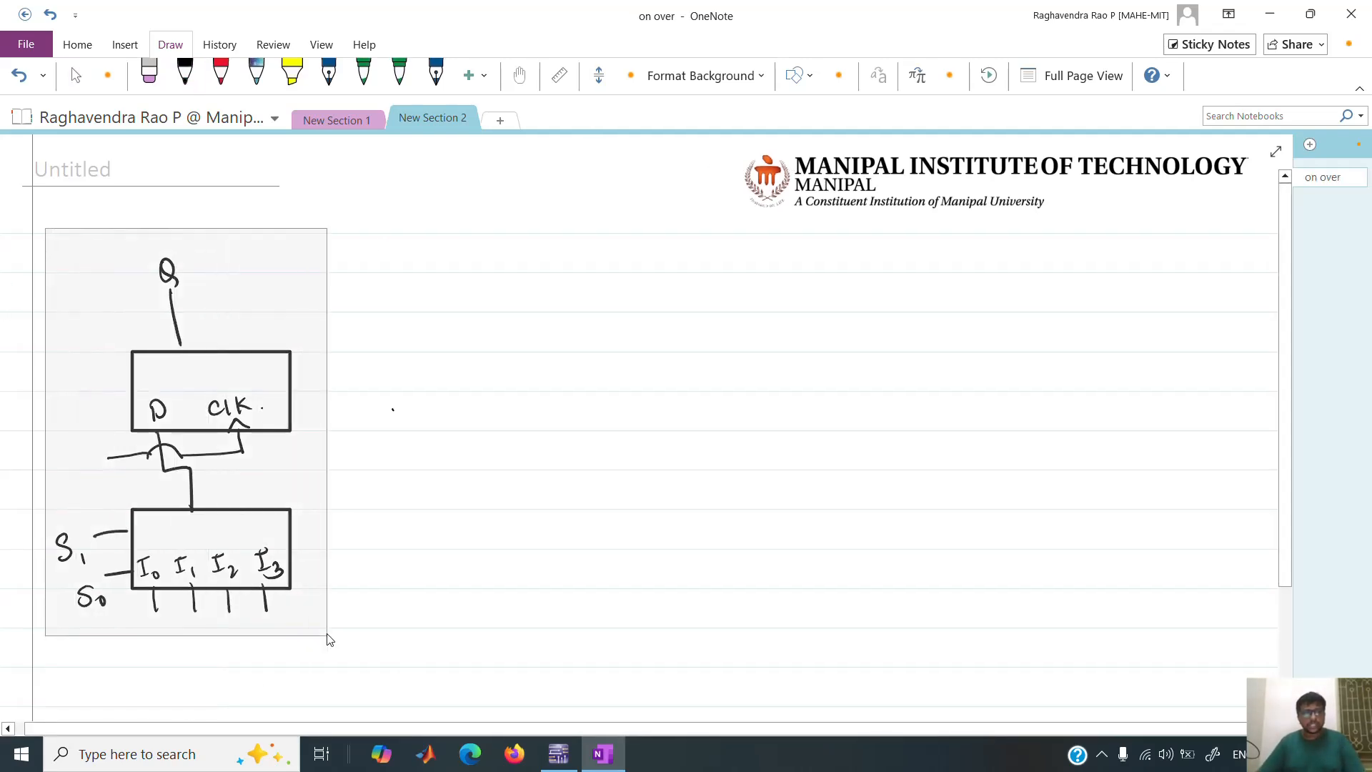
{"action": "key", "text": "ctrl+c"}
{"action": "key", "text": "ctrl+v"}
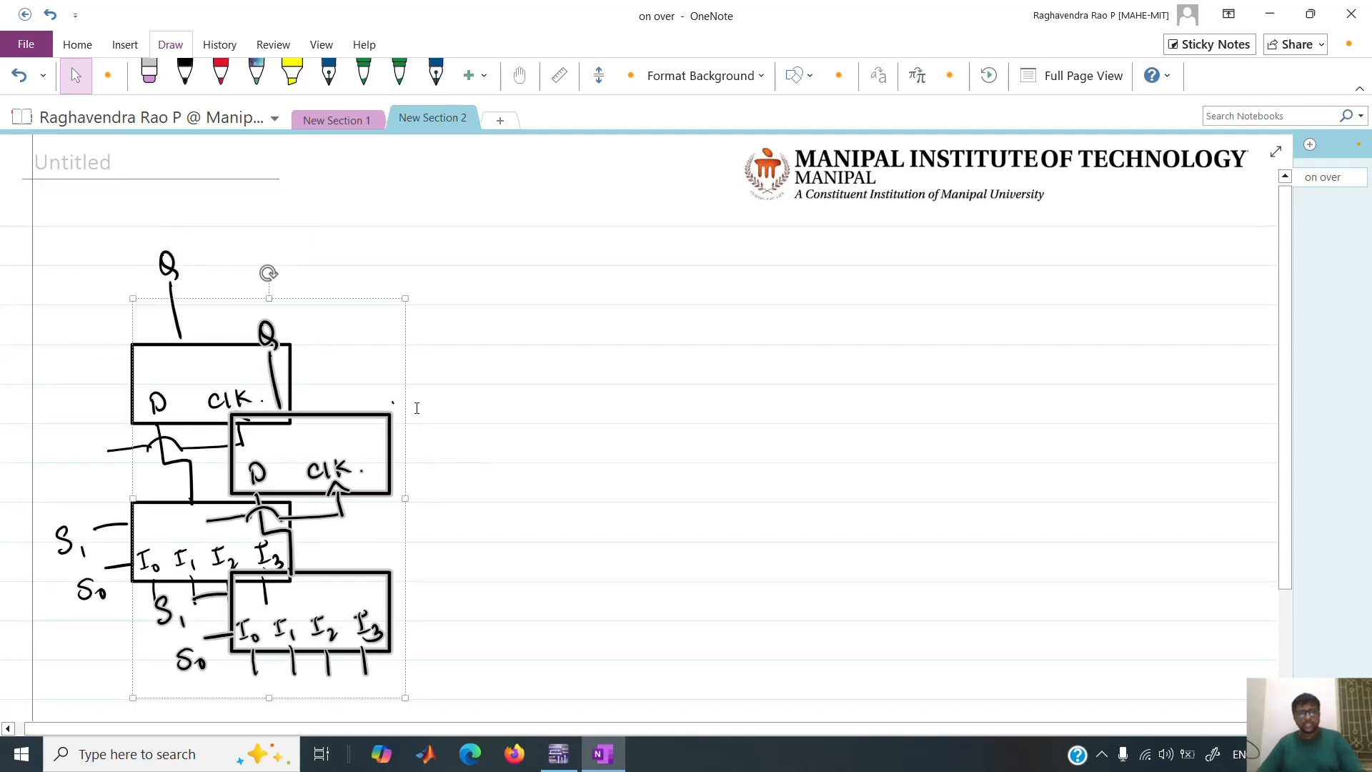
{"action": "mouse_move", "coordinate": [455, 361]}
{"action": "left_mouse_down"}
{"action": "mouse_move", "coordinate": [582, 346]}
{"action": "mouse_move", "coordinate": [505, 346]}
{"action": "mouse_move", "coordinate": [526, 347]}
{"action": "left_mouse_up"}
- Paste a third copy of the stage and move it in line to the right of the second stage
{"action": "scroll", "coordinate": [684, 381], "scroll_direction": "down", "scroll_amount": 2}
{"action": "key", "text": "ctrl+v"}
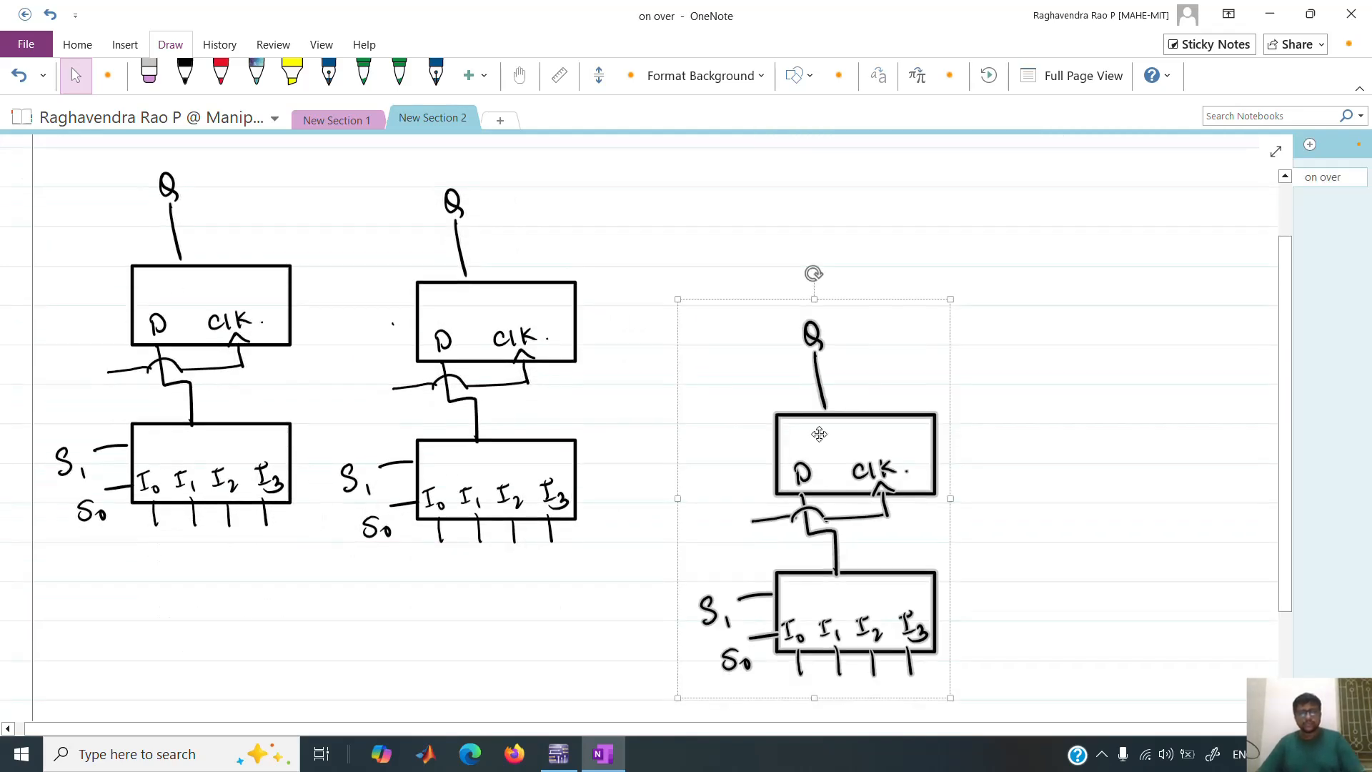
{"action": "left_click_drag", "start_coordinate": [802, 426], "coordinate": [774, 357]}
{"action": "left_click", "coordinate": [772, 351]}
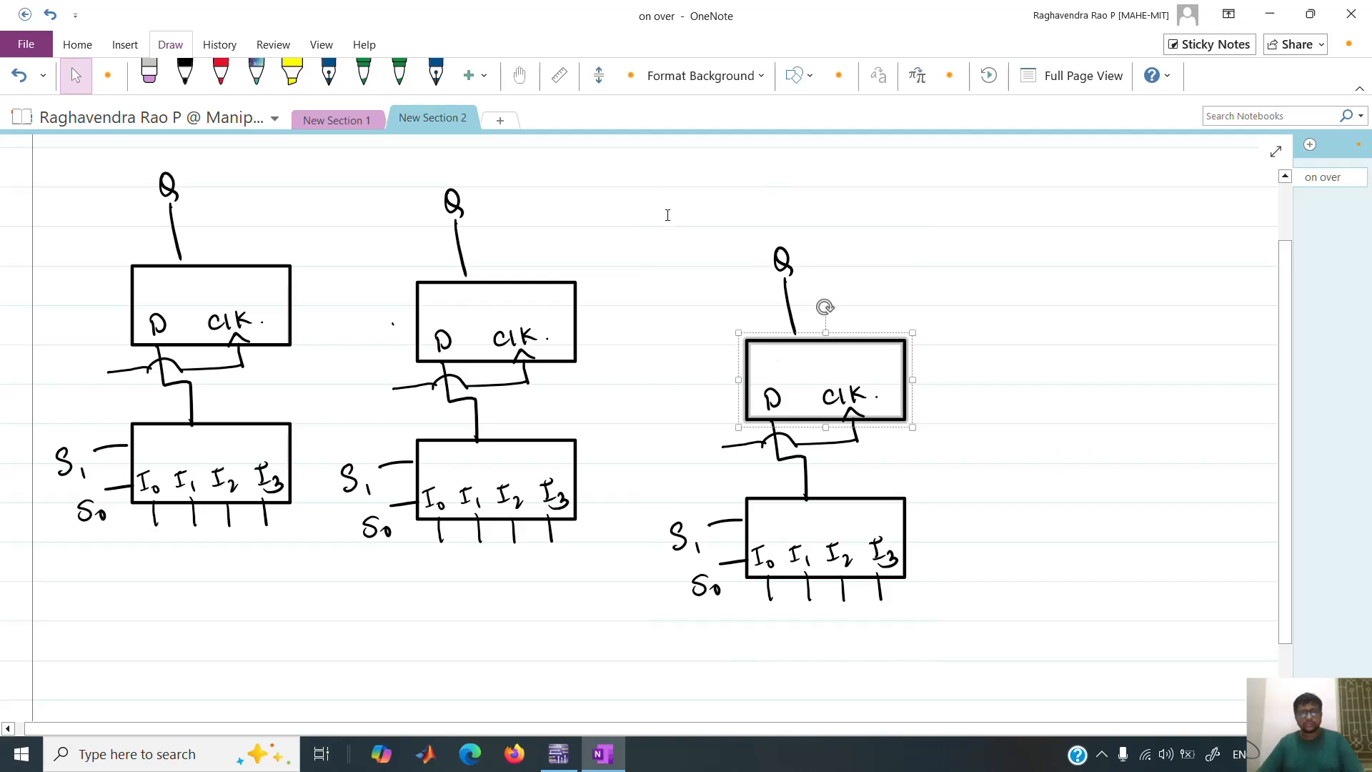
{"action": "left_click_drag", "start_coordinate": [674, 222], "coordinate": [886, 647]}
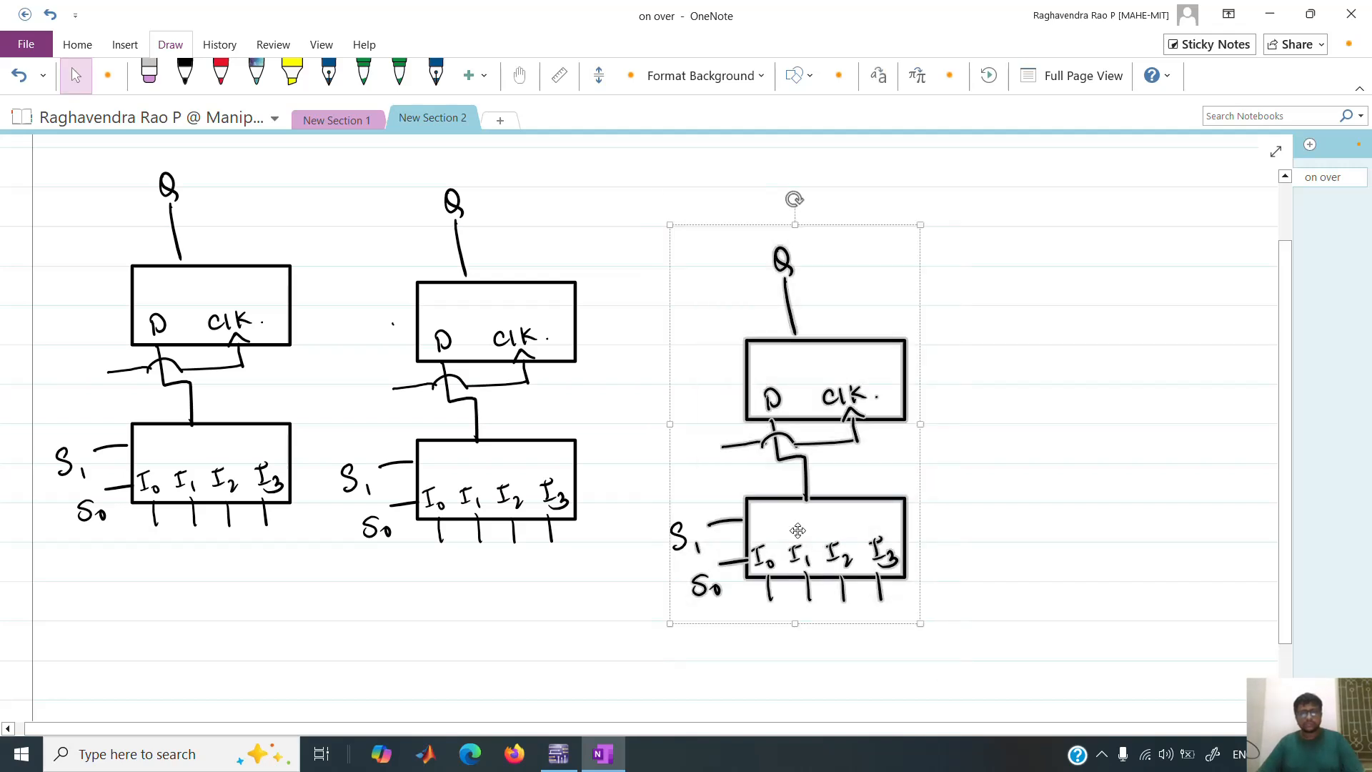
{"action": "mouse_move", "coordinate": [796, 527]}
{"action": "left_mouse_down"}
{"action": "mouse_move", "coordinate": [759, 450]}
{"action": "mouse_move", "coordinate": [796, 527]}
{"action": "left_mouse_up"}
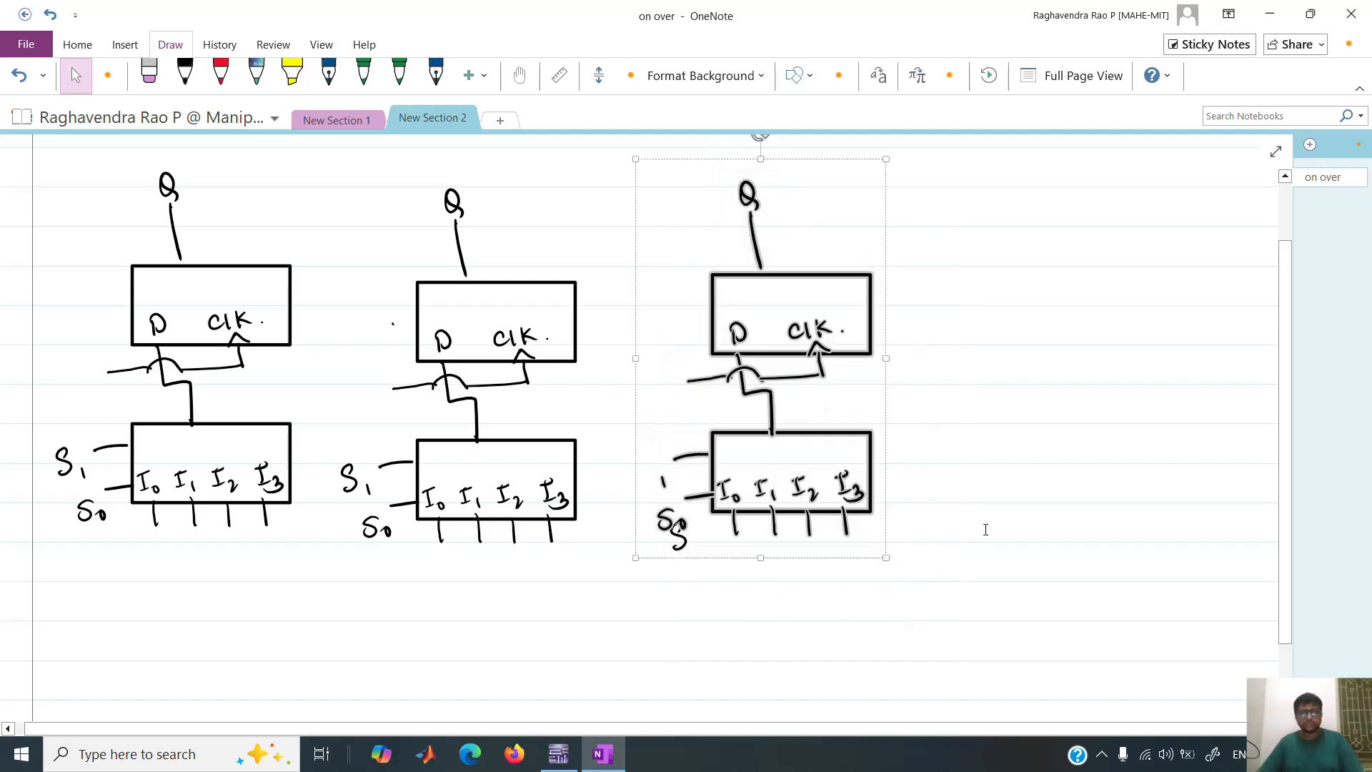
{"action": "mouse_move", "coordinate": [656, 228]}
{"action": "left_mouse_down"}
{"action": "mouse_move", "coordinate": [851, 546]}
{"action": "mouse_move", "coordinate": [1002, 650]}
{"action": "left_mouse_up"}
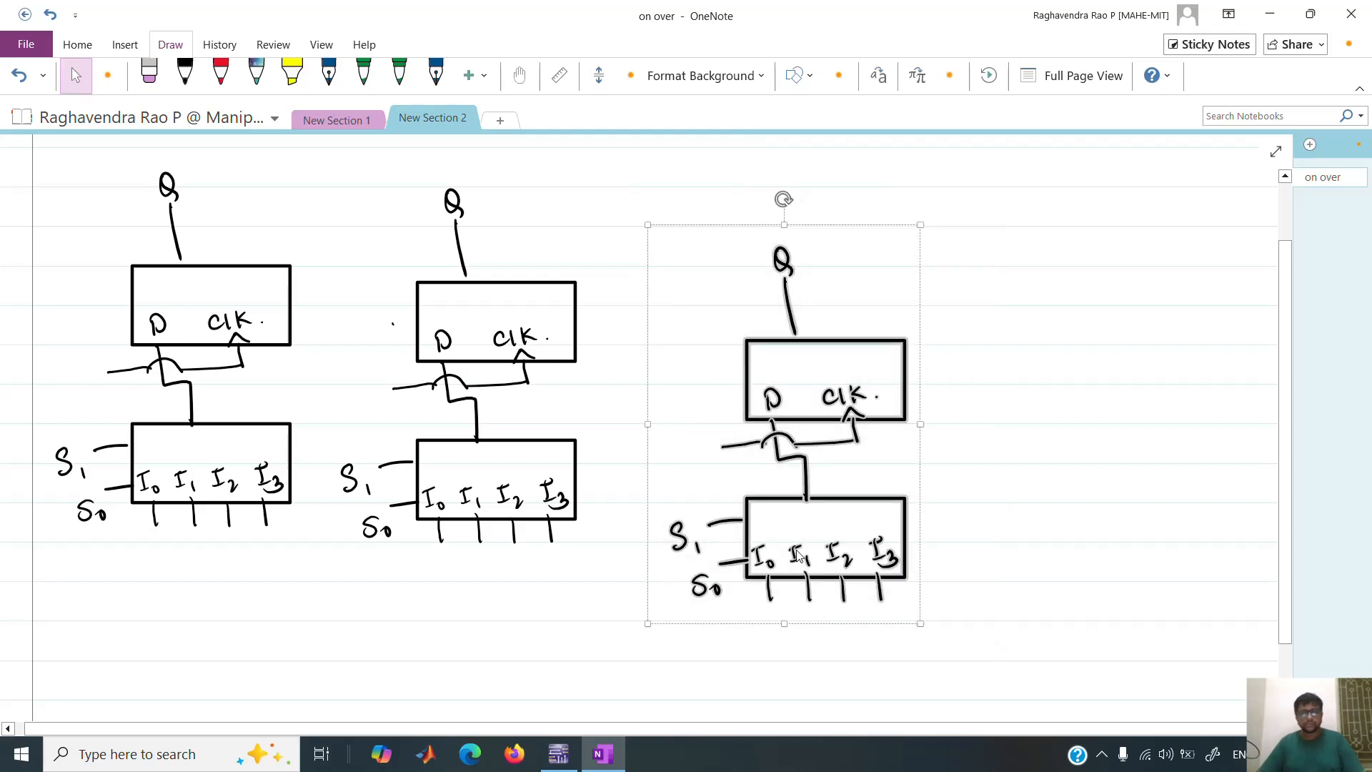
{"action": "mouse_move", "coordinate": [796, 548]}
{"action": "left_mouse_down"}
{"action": "mouse_move", "coordinate": [739, 467]}
{"action": "mouse_move", "coordinate": [754, 461]}
{"action": "mouse_move", "coordinate": [756, 481]}
{"action": "left_mouse_up"}
{"action": "left_click", "coordinate": [976, 491]}
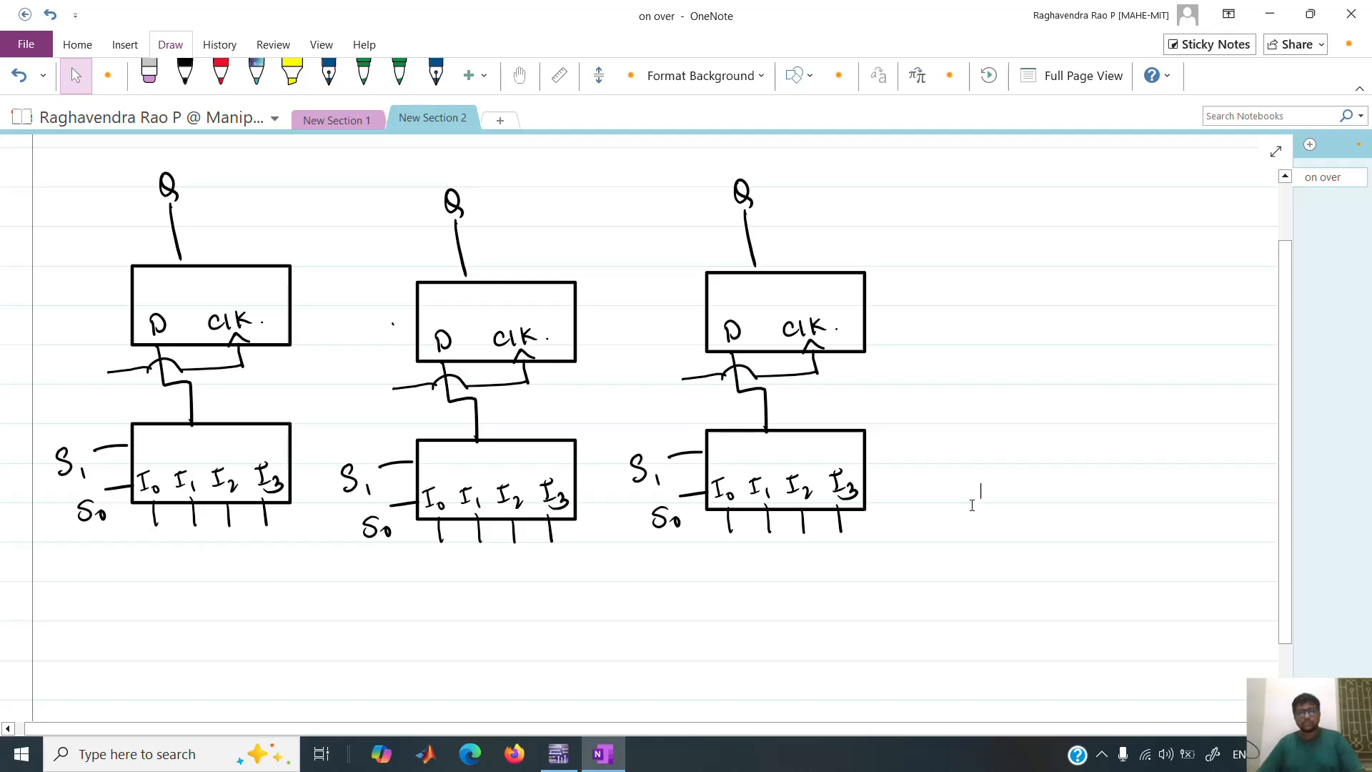
- Paste a fourth copy of the stage and align it to the right of the third stage
{"action": "key", "text": "ctrl+v"}
{"action": "left_click_drag", "start_coordinate": [1093, 502], "coordinate": [999, 248]}
{"action": "left_click_drag", "start_coordinate": [1279, 389], "coordinate": [1284, 230]}
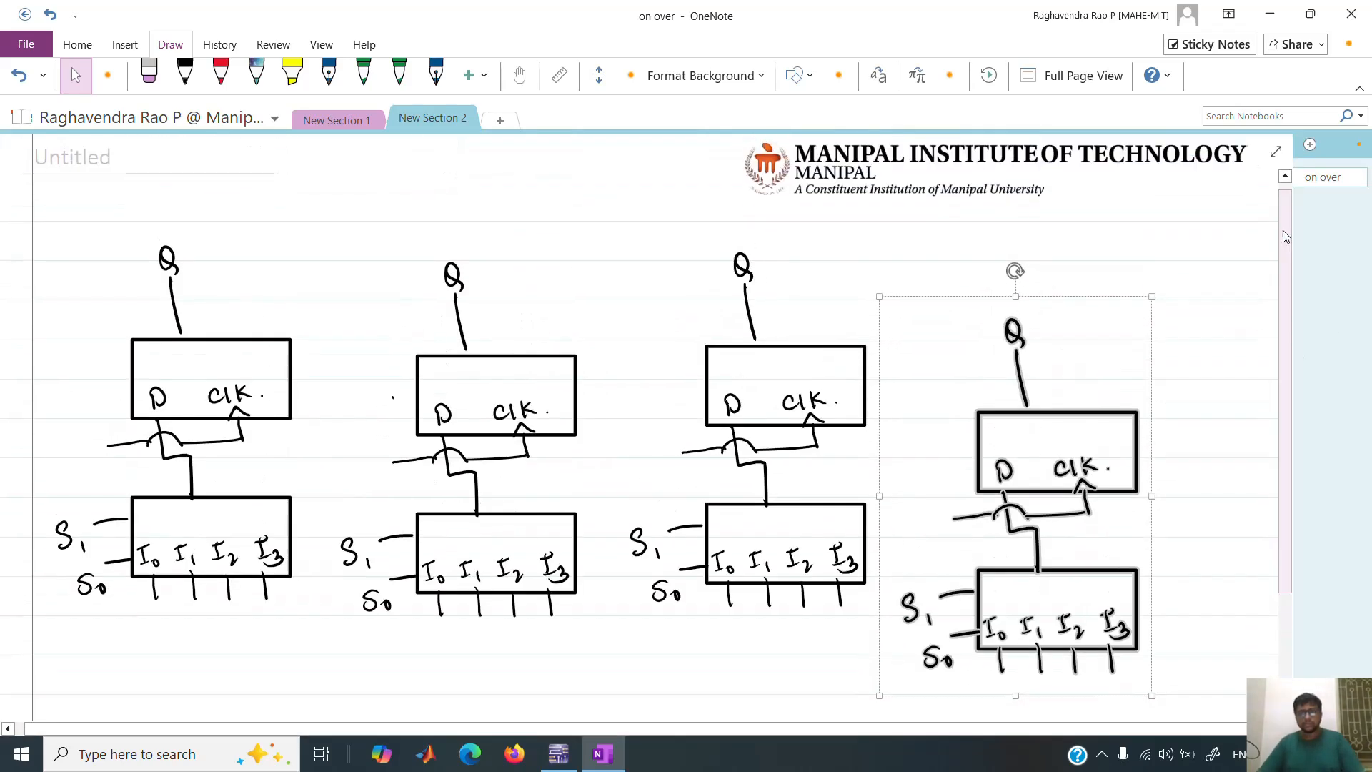
{"action": "left_click_drag", "start_coordinate": [1010, 451], "coordinate": [1026, 394]}
{"action": "left_click", "coordinate": [1226, 493]}
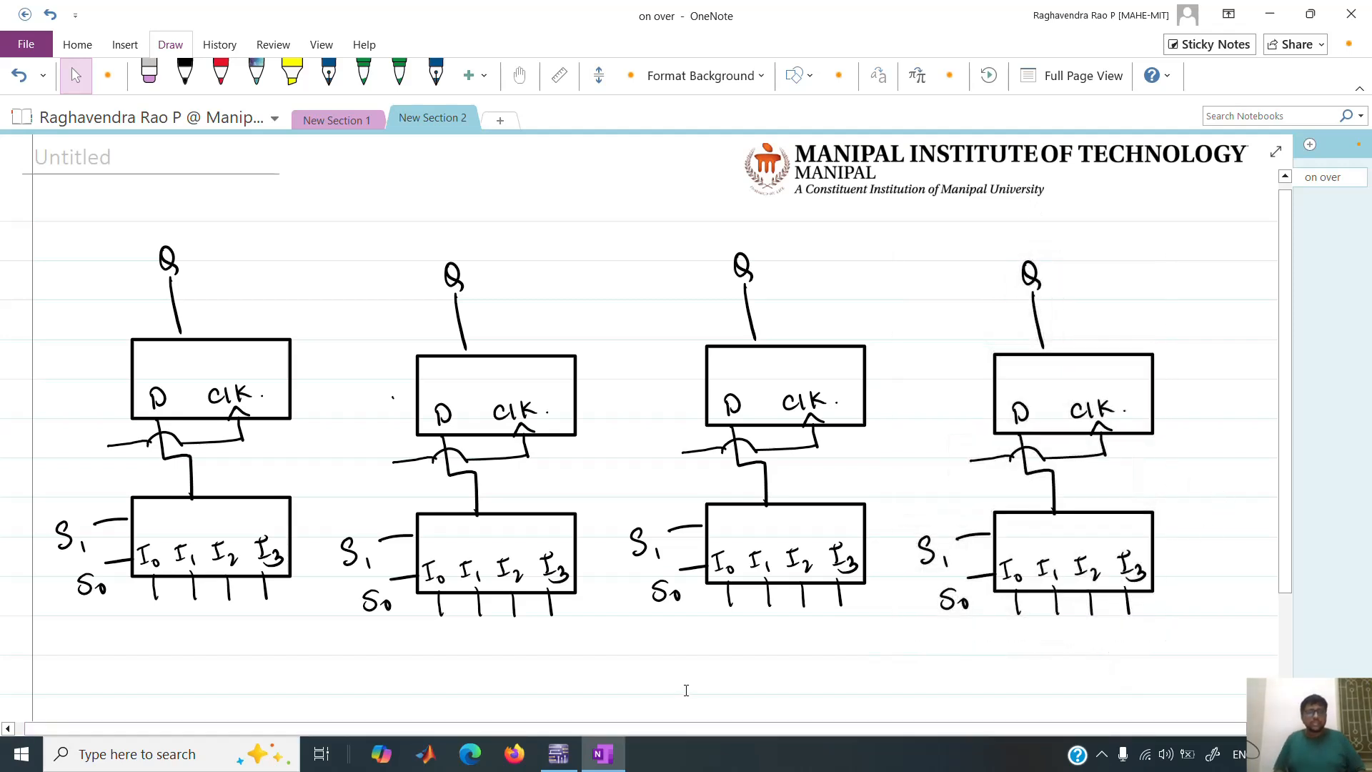
- Add the subscripts 0, 1, 2 and 3 to the four flip-flop outputs Q, numbering from left to right
{"action": "left_click_drag", "start_coordinate": [193, 265], "coordinate": [191, 266]}
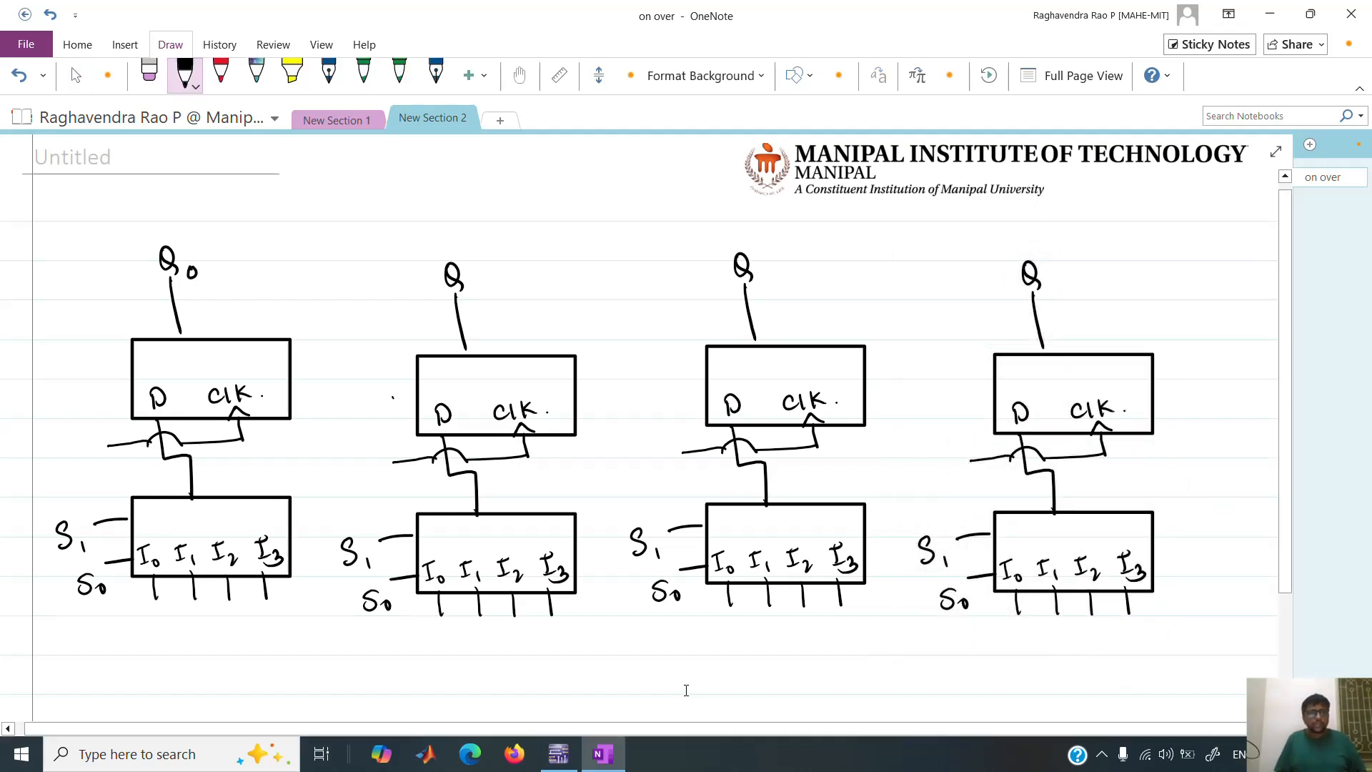
{"action": "left_click_drag", "start_coordinate": [466, 282], "coordinate": [469, 301]}
{"action": "left_click_drag", "start_coordinate": [754, 272], "coordinate": [771, 283]}
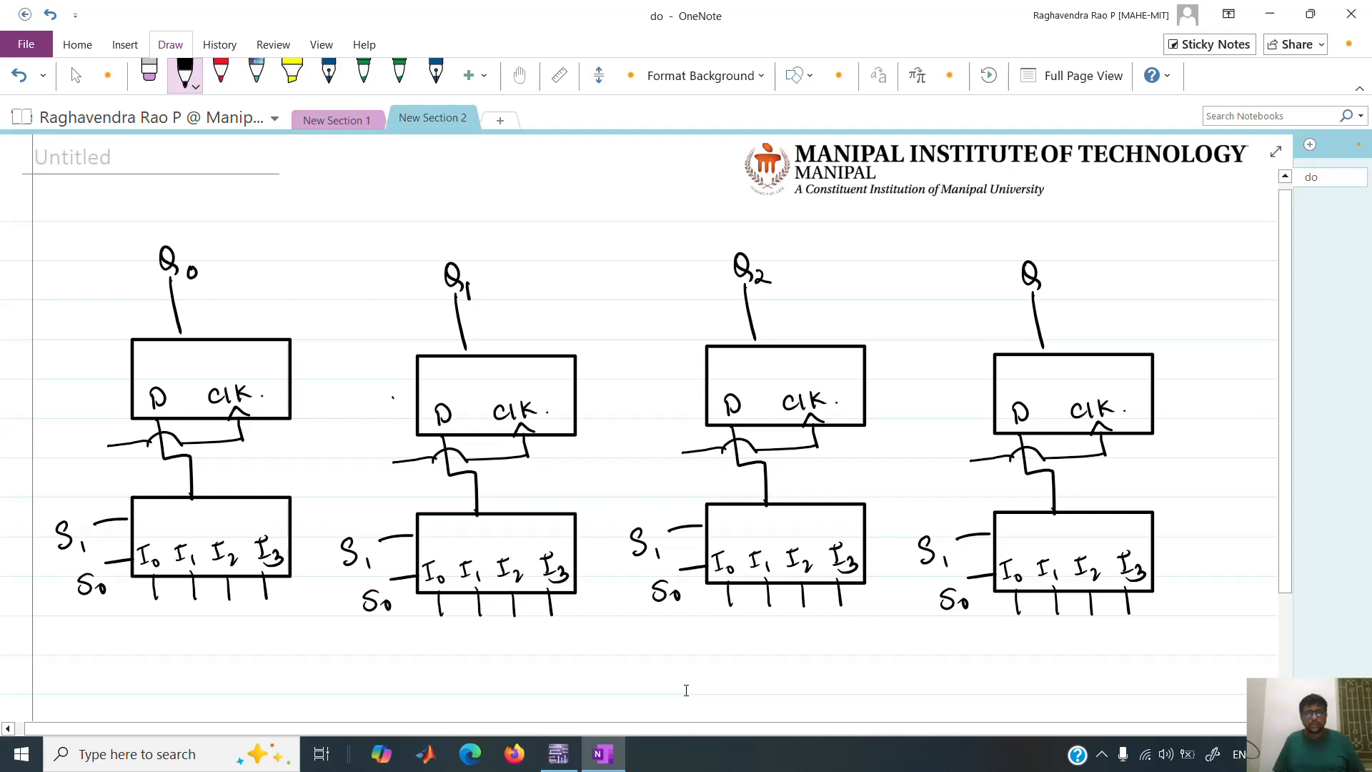
{"action": "left_click_drag", "start_coordinate": [1044, 270], "coordinate": [1046, 289]}
- Label the first stage's clock line Clk and link the clock lines of all four stages together
{"action": "mouse_move", "coordinate": [55, 437]}
{"action": "left_mouse_down"}
{"action": "mouse_move", "coordinate": [52, 453]}
{"action": "mouse_move", "coordinate": [92, 451]}
{"action": "left_mouse_up"}
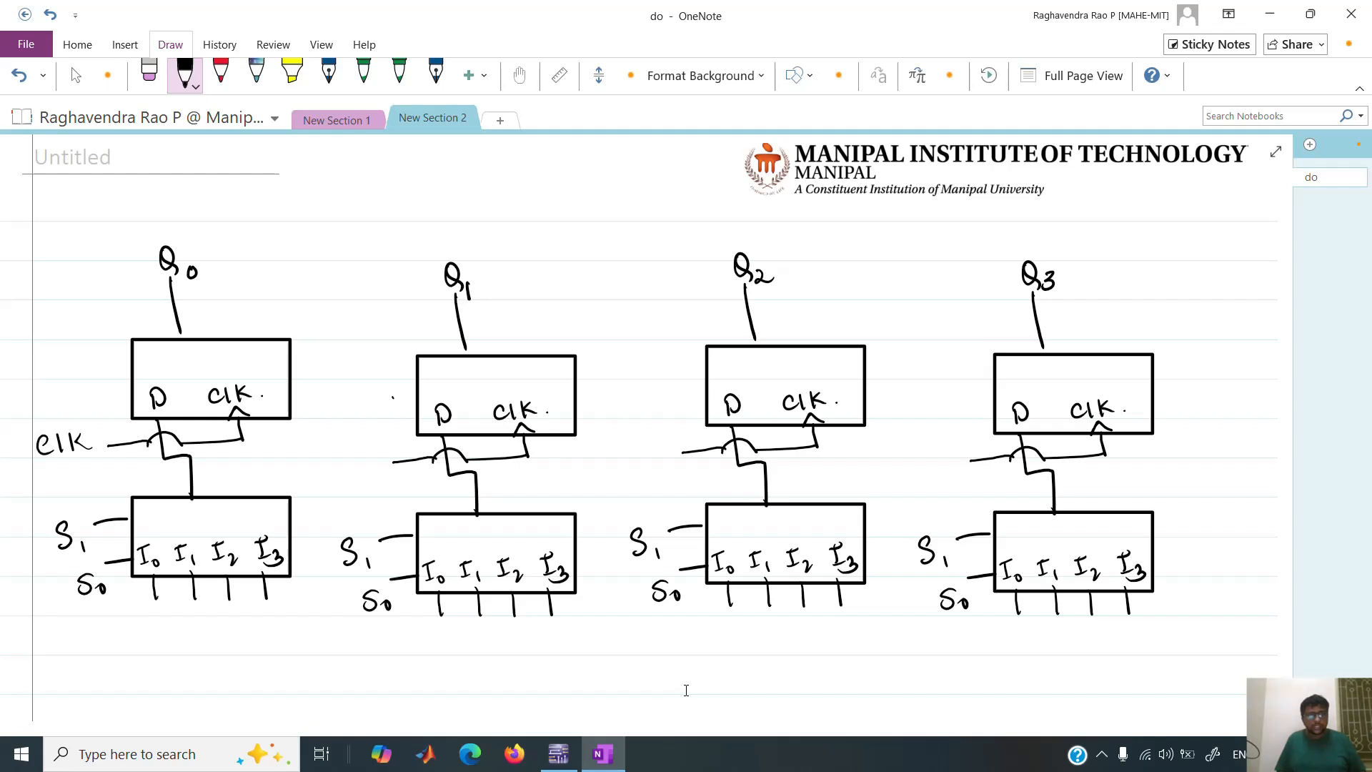
{"action": "left_click_drag", "start_coordinate": [242, 442], "coordinate": [392, 461]}
{"action": "left_click_drag", "start_coordinate": [532, 457], "coordinate": [686, 450]}
{"action": "left_click_drag", "start_coordinate": [816, 448], "coordinate": [971, 461]}
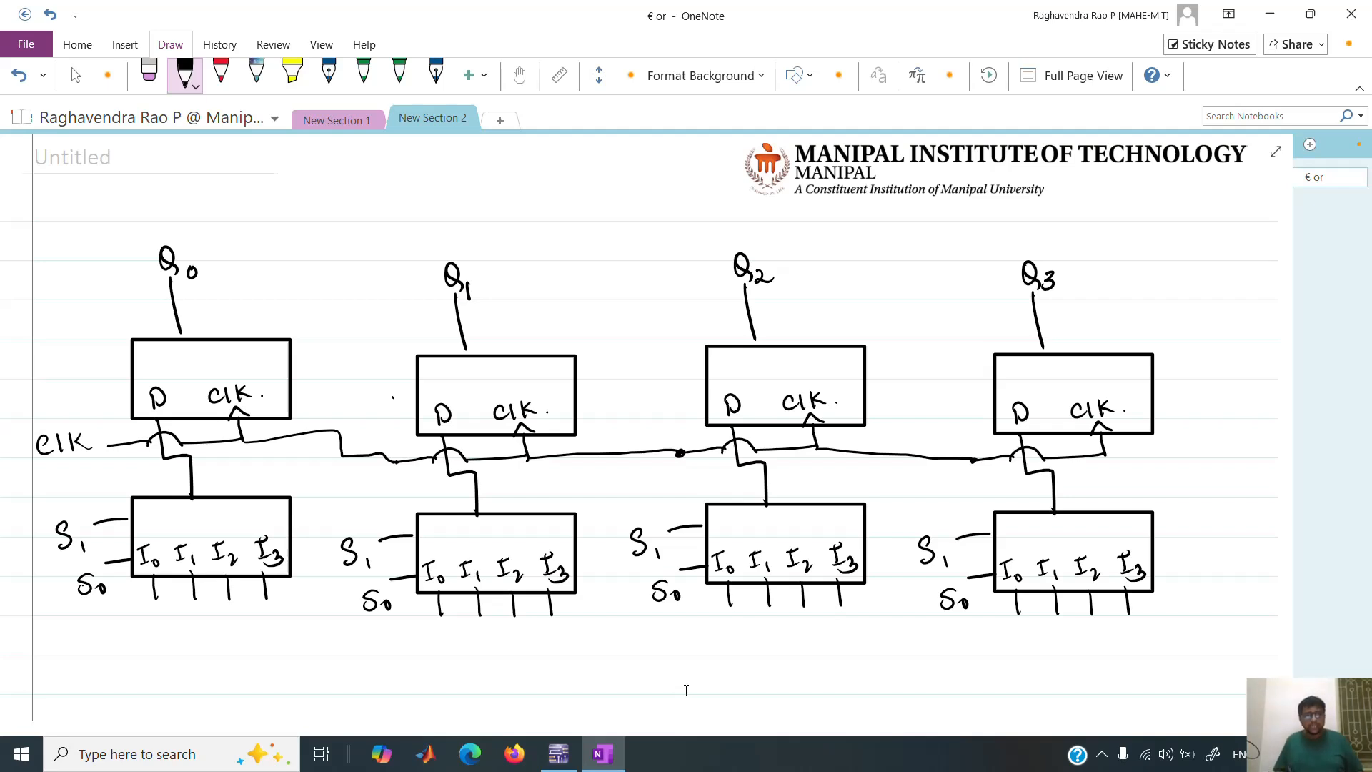
- Label the I0 inputs of the four multiplexers Q0, Q1, Q2 and Q3 from left to right
{"action": "mouse_move", "coordinate": [142, 607]}
{"action": "left_mouse_down"}
{"action": "mouse_move", "coordinate": [145, 635]}
{"action": "mouse_move", "coordinate": [161, 637]}
{"action": "left_mouse_up"}
{"action": "left_click_drag", "start_coordinate": [430, 619], "coordinate": [445, 641]}
{"action": "left_click_drag", "start_coordinate": [450, 629], "coordinate": [455, 646]}
{"action": "mouse_move", "coordinate": [720, 609]}
{"action": "left_mouse_down"}
{"action": "mouse_move", "coordinate": [719, 631]}
{"action": "mouse_move", "coordinate": [751, 643]}
{"action": "left_mouse_up"}
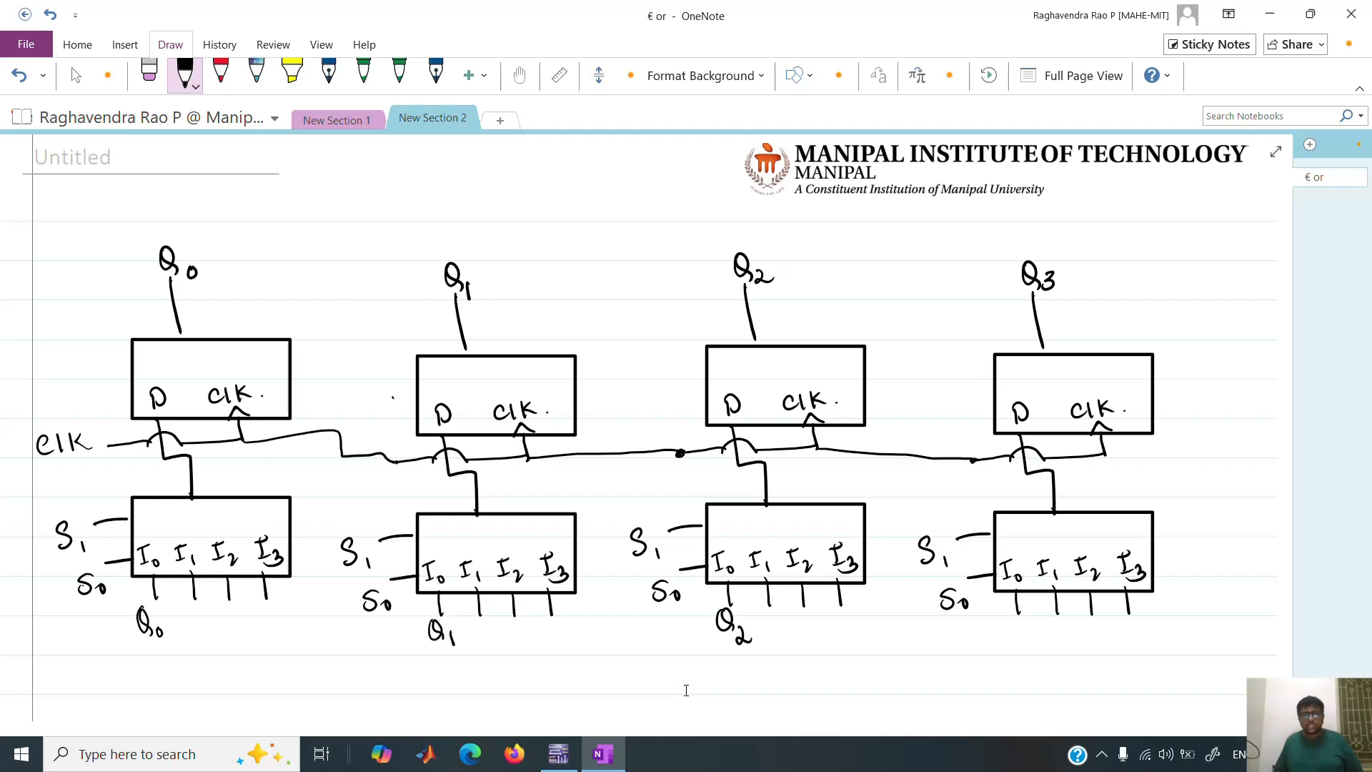
{"action": "left_click_drag", "start_coordinate": [1011, 613], "coordinate": [1035, 652]}
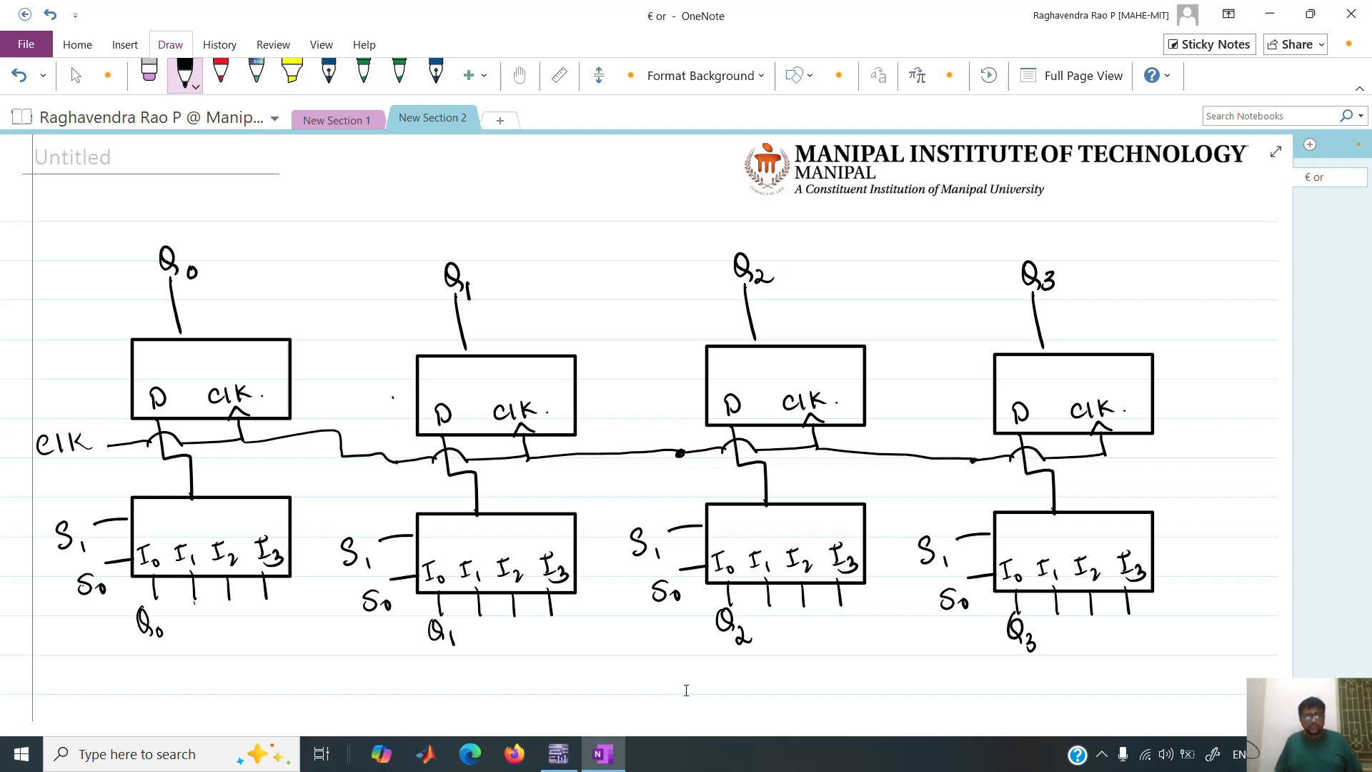
- Extend a line from the first multiplexer's I1 input and label it Shift right
{"action": "mouse_move", "coordinate": [194, 597]}
{"action": "left_mouse_down"}
{"action": "mouse_move", "coordinate": [207, 644]}
{"action": "mouse_move", "coordinate": [123, 671]}
{"action": "left_mouse_up"}
{"action": "mouse_move", "coordinate": [46, 654]}
{"action": "left_mouse_down"}
{"action": "mouse_move", "coordinate": [50, 680]}
{"action": "mouse_move", "coordinate": [94, 649]}
{"action": "left_mouse_up"}
{"action": "mouse_move", "coordinate": [61, 704]}
{"action": "left_mouse_down"}
{"action": "mouse_move", "coordinate": [92, 686]}
{"action": "mouse_move", "coordinate": [100, 713]}
{"action": "mouse_move", "coordinate": [115, 696]}
{"action": "left_mouse_up"}
{"action": "left_click_drag", "start_coordinate": [118, 667], "coordinate": [118, 686]}
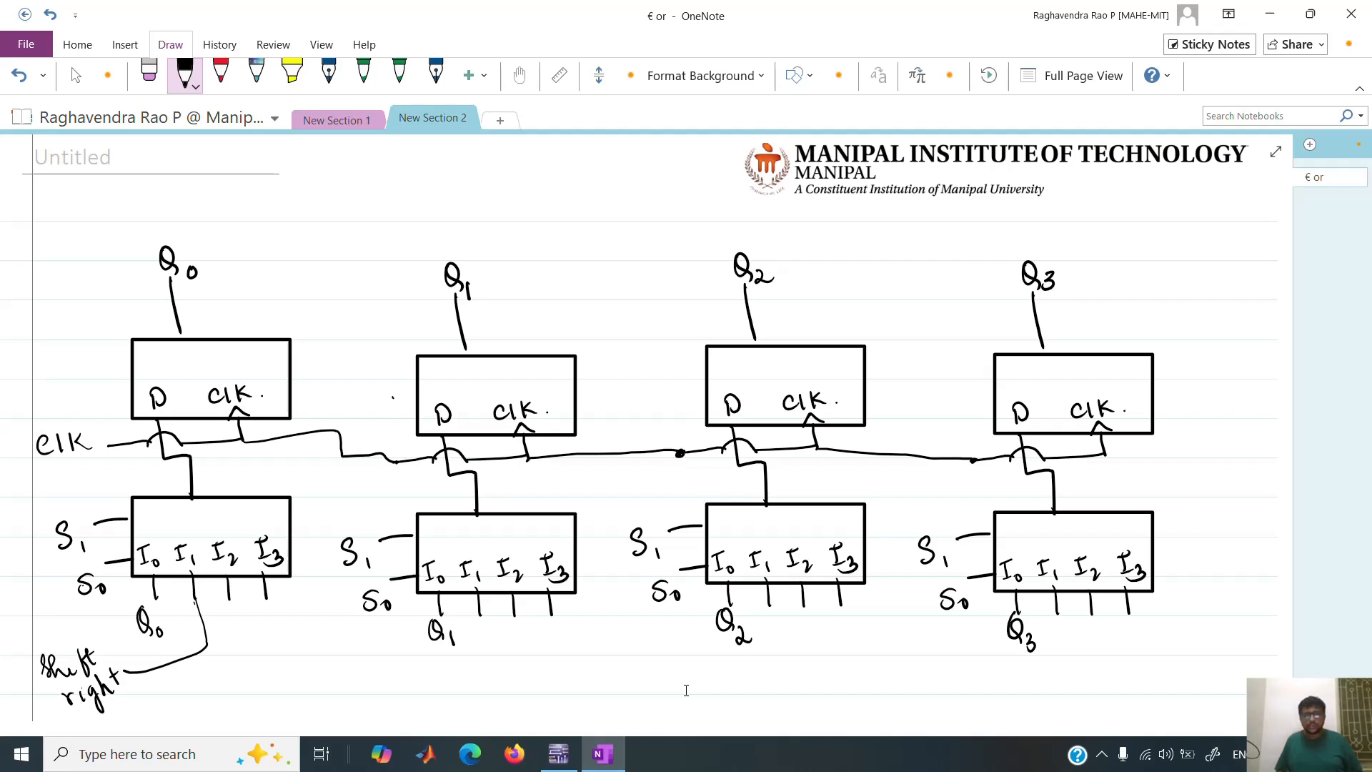
- Label the I1 inputs of the second, third and fourth multiplexers Q0, Q1 and Q2
{"action": "left_click_drag", "start_coordinate": [477, 625], "coordinate": [497, 650]}
{"action": "left_click_drag", "start_coordinate": [771, 609], "coordinate": [783, 640]}
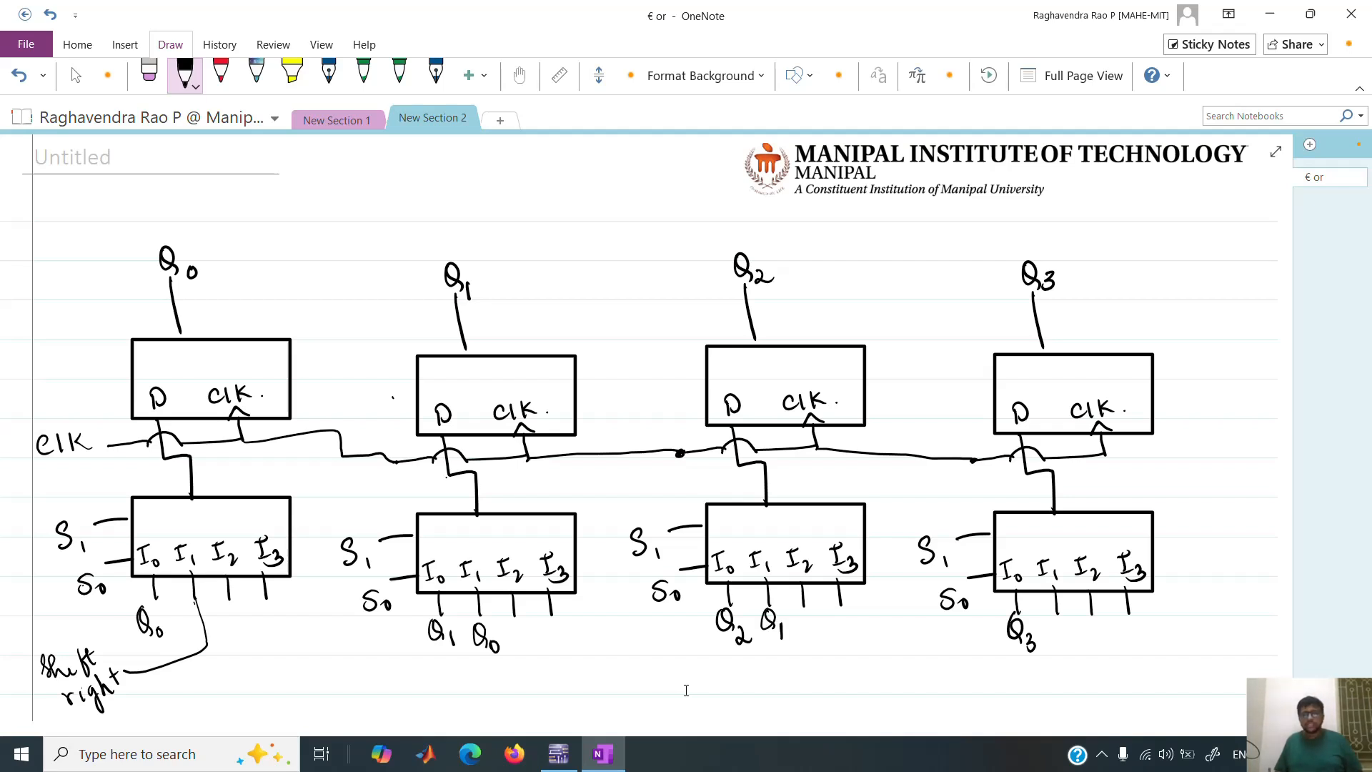
{"action": "mouse_move", "coordinate": [1058, 618]}
{"action": "left_mouse_down"}
{"action": "mouse_move", "coordinate": [1052, 634]}
{"action": "mouse_move", "coordinate": [1077, 654]}
{"action": "left_mouse_up"}
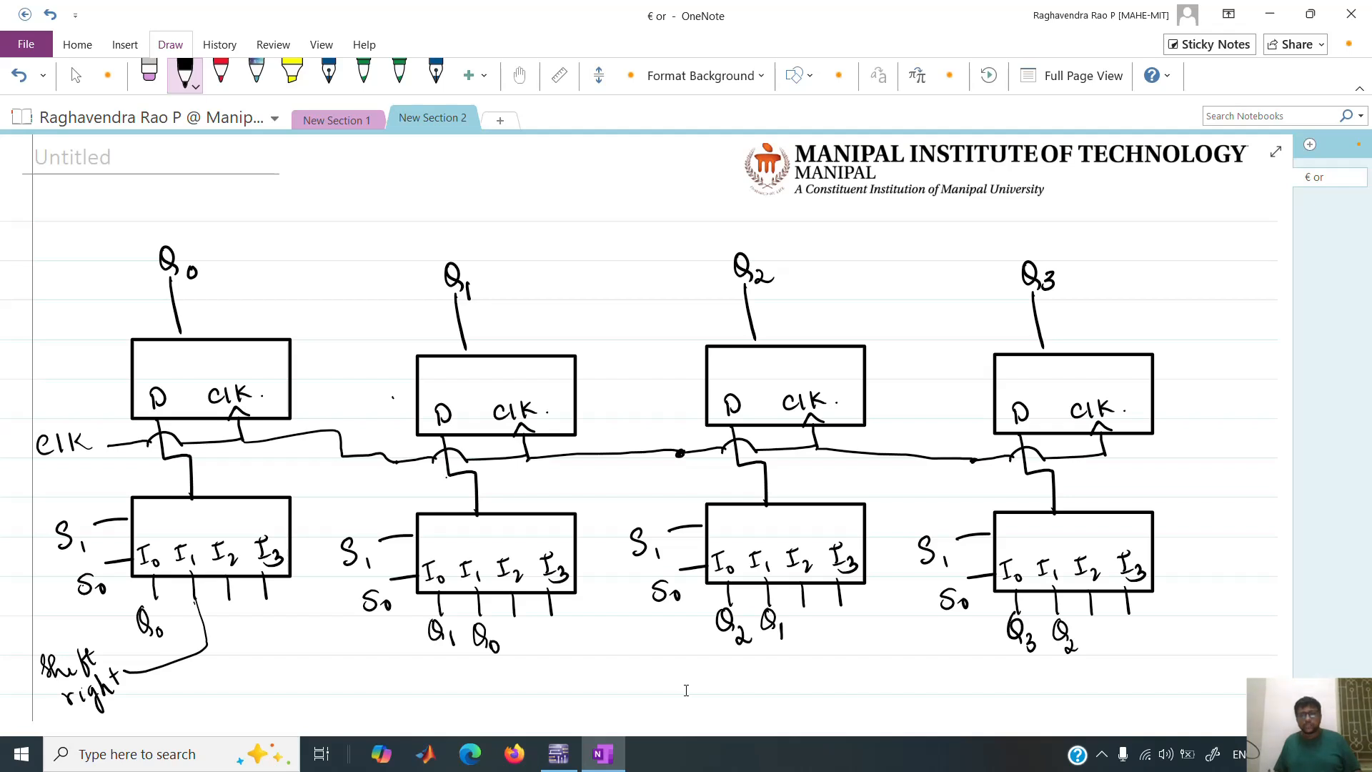
- Extend the fourth multiplexer's I2 line labelled Shift left, and label the third, second and first multiplexers' I2 inputs Q3, Q2 and Q1
{"action": "mouse_move", "coordinate": [1092, 604]}
{"action": "left_mouse_down"}
{"action": "mouse_move", "coordinate": [1094, 648]}
{"action": "mouse_move", "coordinate": [1219, 658]}
{"action": "mouse_move", "coordinate": [1250, 640]}
{"action": "left_mouse_up"}
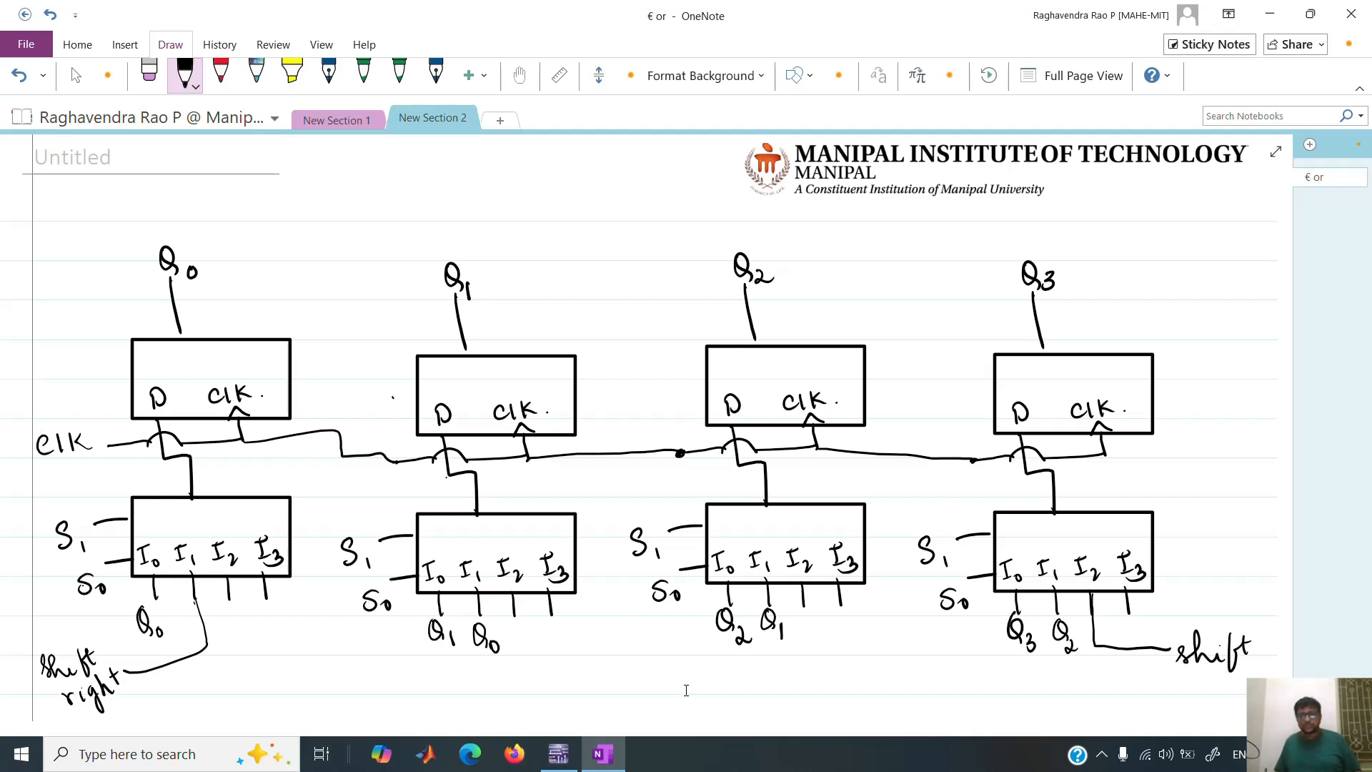
{"action": "mouse_move", "coordinate": [1191, 679]}
{"action": "left_mouse_down"}
{"action": "mouse_move", "coordinate": [1191, 707]}
{"action": "mouse_move", "coordinate": [1232, 703]}
{"action": "left_mouse_up"}
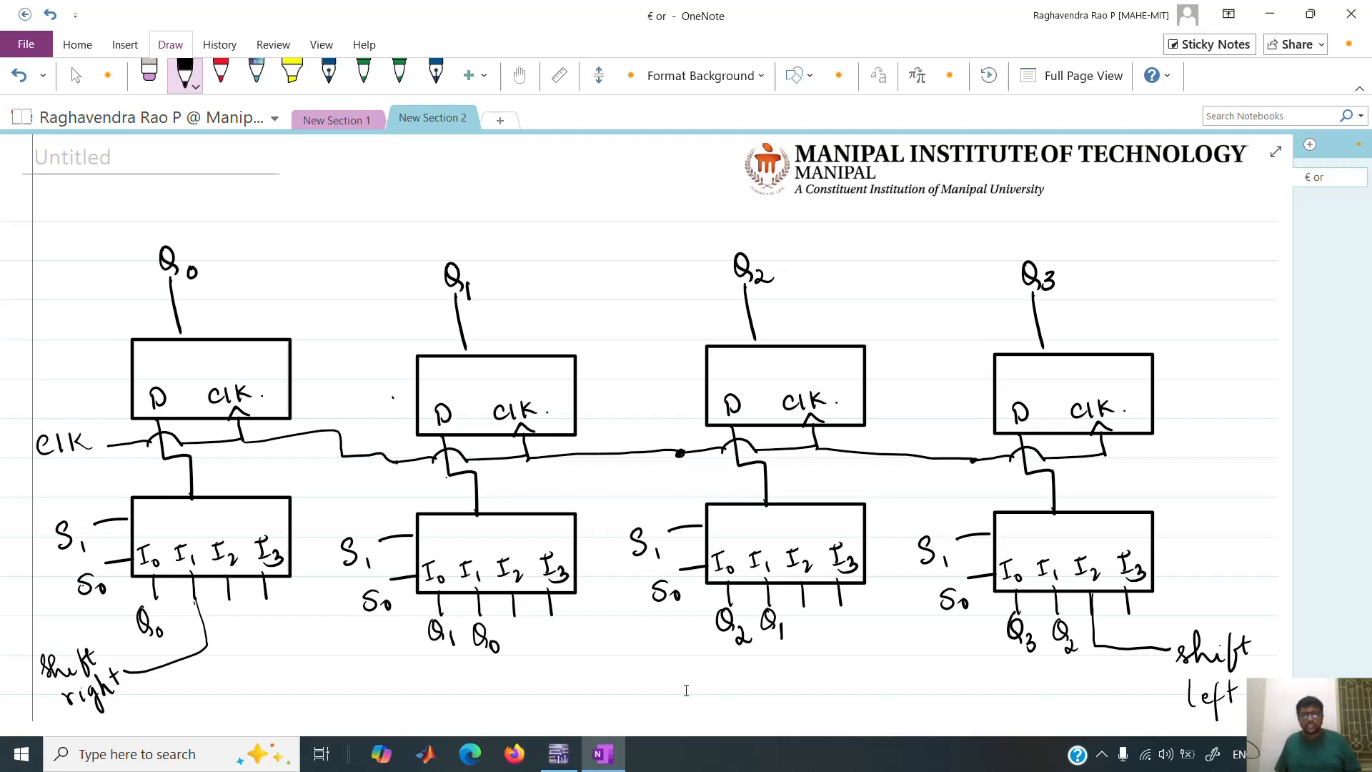
{"action": "mouse_move", "coordinate": [807, 610]}
{"action": "left_mouse_down"}
{"action": "mouse_move", "coordinate": [809, 628]}
{"action": "mouse_move", "coordinate": [806, 610]}
{"action": "left_mouse_up"}
{"action": "left_click_drag", "start_coordinate": [811, 619], "coordinate": [817, 645]}
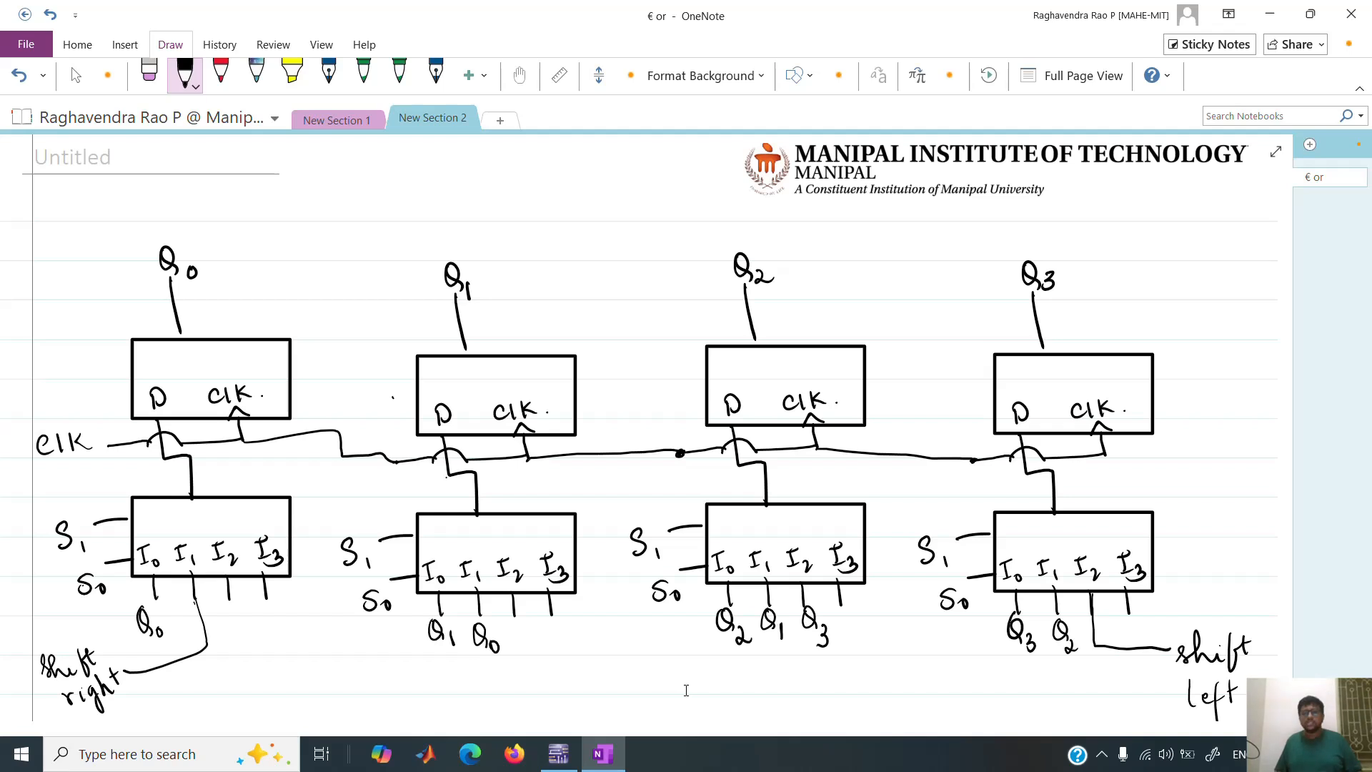
{"action": "mouse_move", "coordinate": [518, 619]}
{"action": "left_mouse_down"}
{"action": "mouse_move", "coordinate": [513, 640]}
{"action": "mouse_move", "coordinate": [548, 655]}
{"action": "left_mouse_up"}
{"action": "mouse_move", "coordinate": [222, 606]}
{"action": "left_mouse_down"}
{"action": "mouse_move", "coordinate": [218, 628]}
{"action": "mouse_move", "coordinate": [241, 640]}
{"action": "left_mouse_up"}
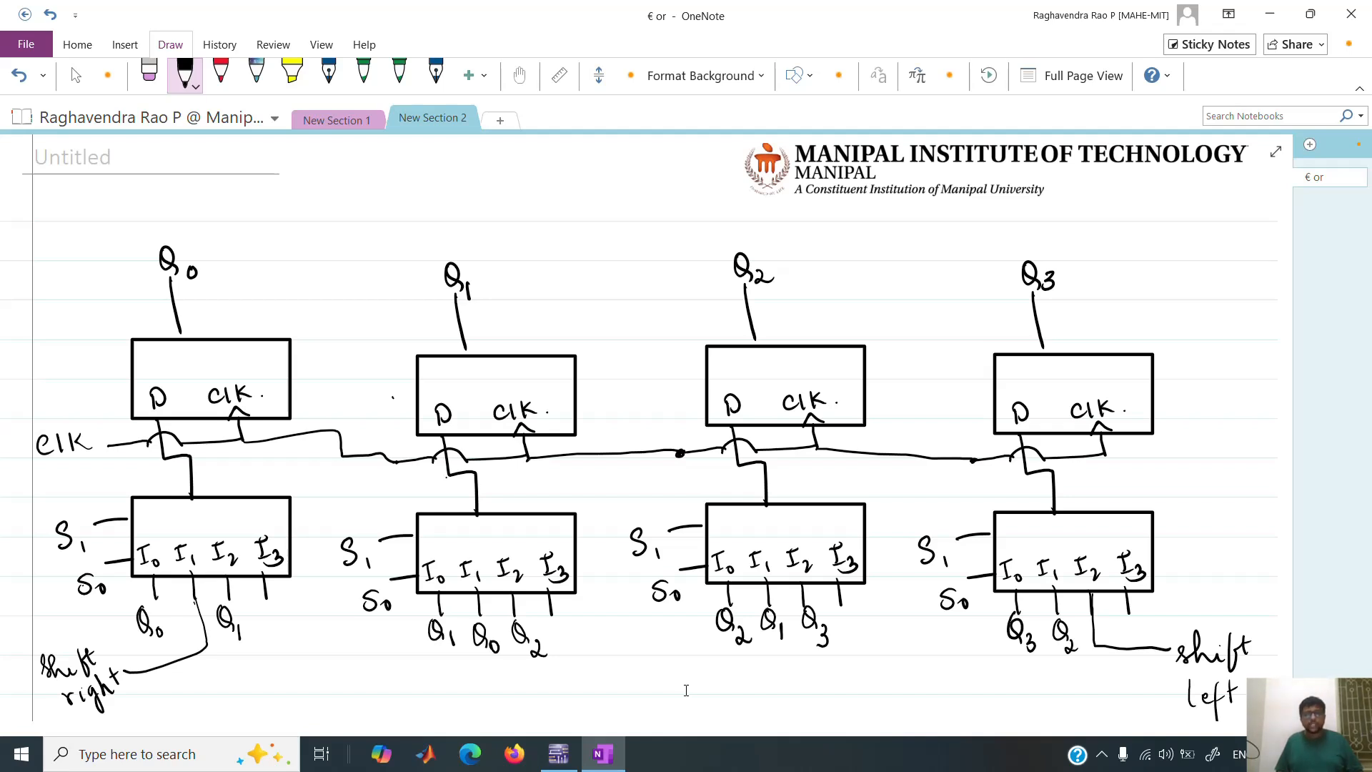
- Label the I3 inputs of the four multiplexers PA, PB, PC and PD in stage order
{"action": "mouse_move", "coordinate": [267, 613]}
{"action": "left_mouse_down"}
{"action": "mouse_move", "coordinate": [271, 646]}
{"action": "mouse_move", "coordinate": [282, 636]}
{"action": "mouse_move", "coordinate": [294, 652]}
{"action": "left_mouse_up"}
{"action": "left_click_drag", "start_coordinate": [556, 611], "coordinate": [559, 645]}
{"action": "left_click_drag", "start_coordinate": [556, 614], "coordinate": [576, 650]}
{"action": "left_click_drag", "start_coordinate": [854, 607], "coordinate": [856, 634]}
{"action": "left_click_drag", "start_coordinate": [851, 614], "coordinate": [878, 639]}
{"action": "left_click_drag", "start_coordinate": [1134, 605], "coordinate": [1135, 626]}
{"action": "left_click_drag", "start_coordinate": [1134, 598], "coordinate": [1148, 633]}
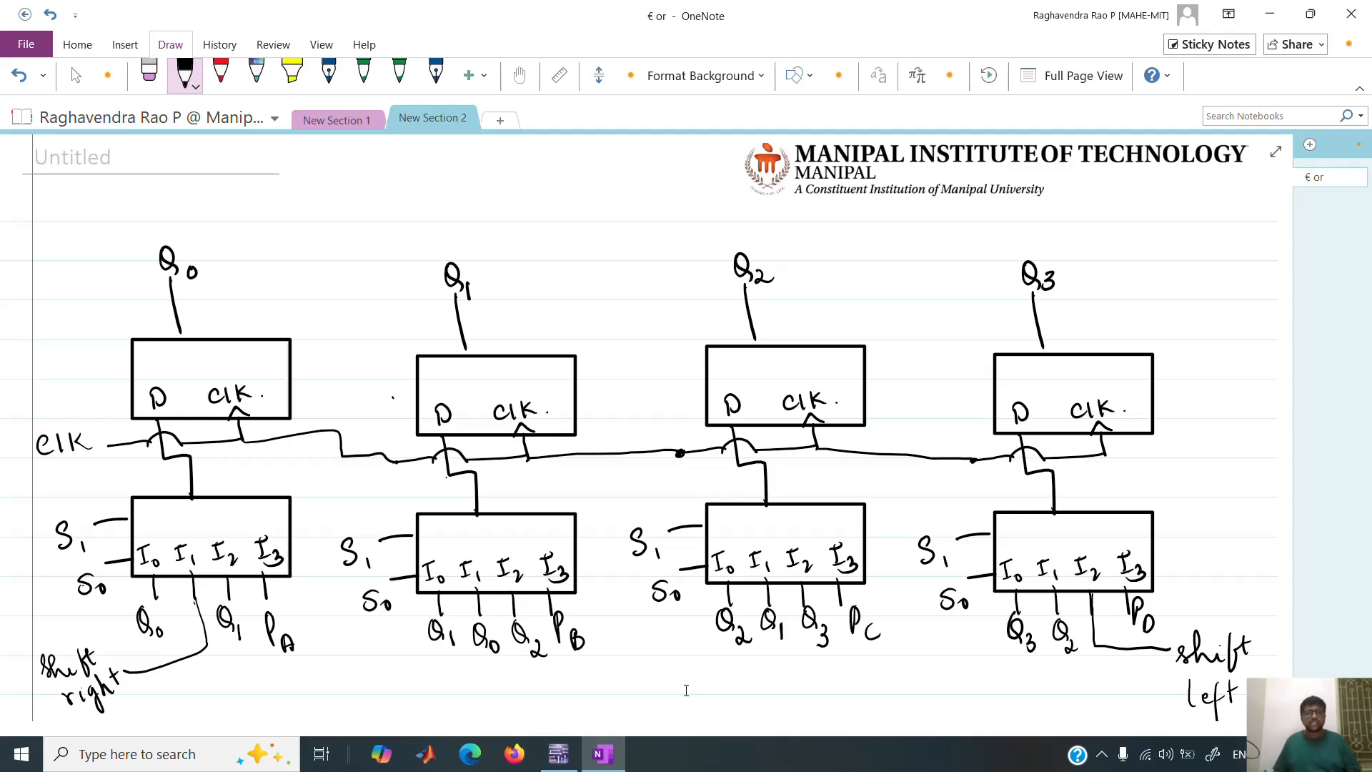
- Switch to the BIDIRECTIONAL_SHIFT circuit in Multisim and stop the running simulation
{"action": "left_click", "coordinate": [576, 749]}
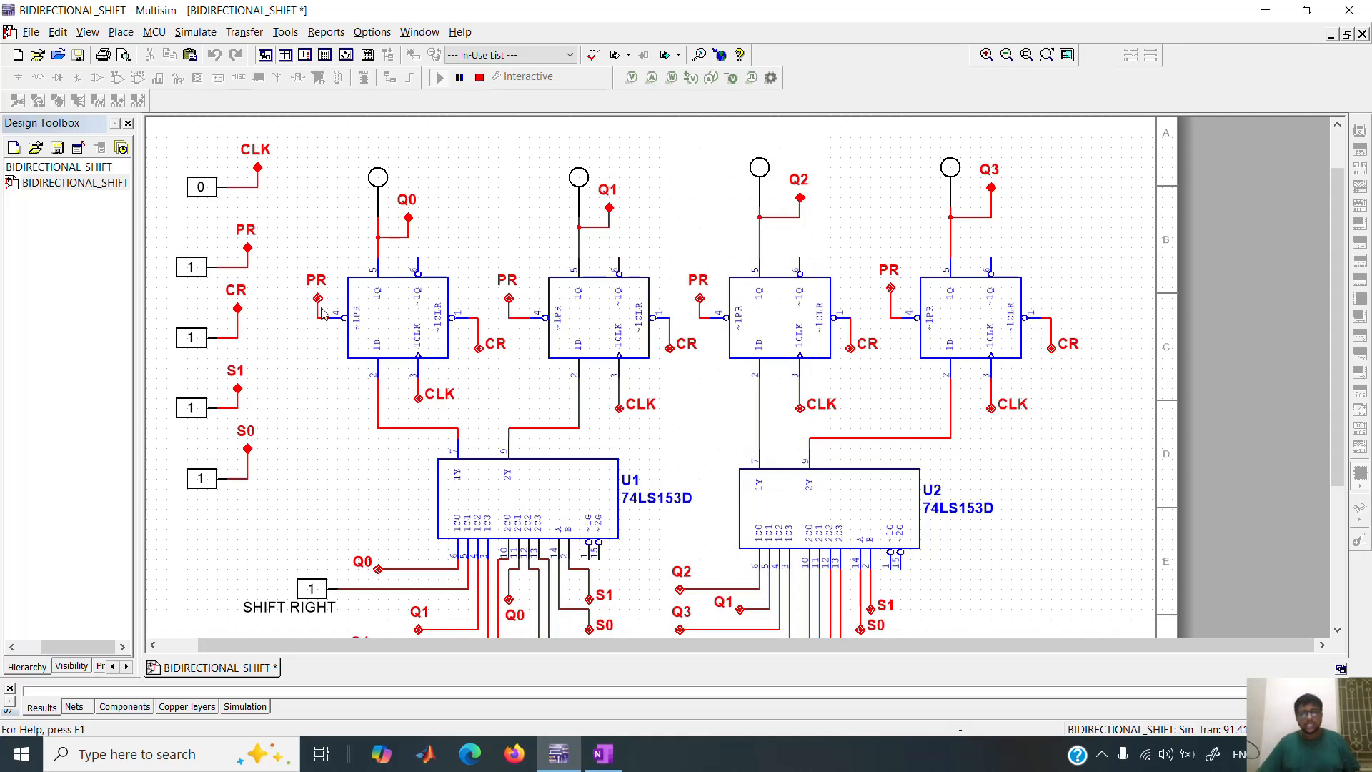
{"action": "left_click_drag", "start_coordinate": [1336, 279], "coordinate": [1339, 319]}
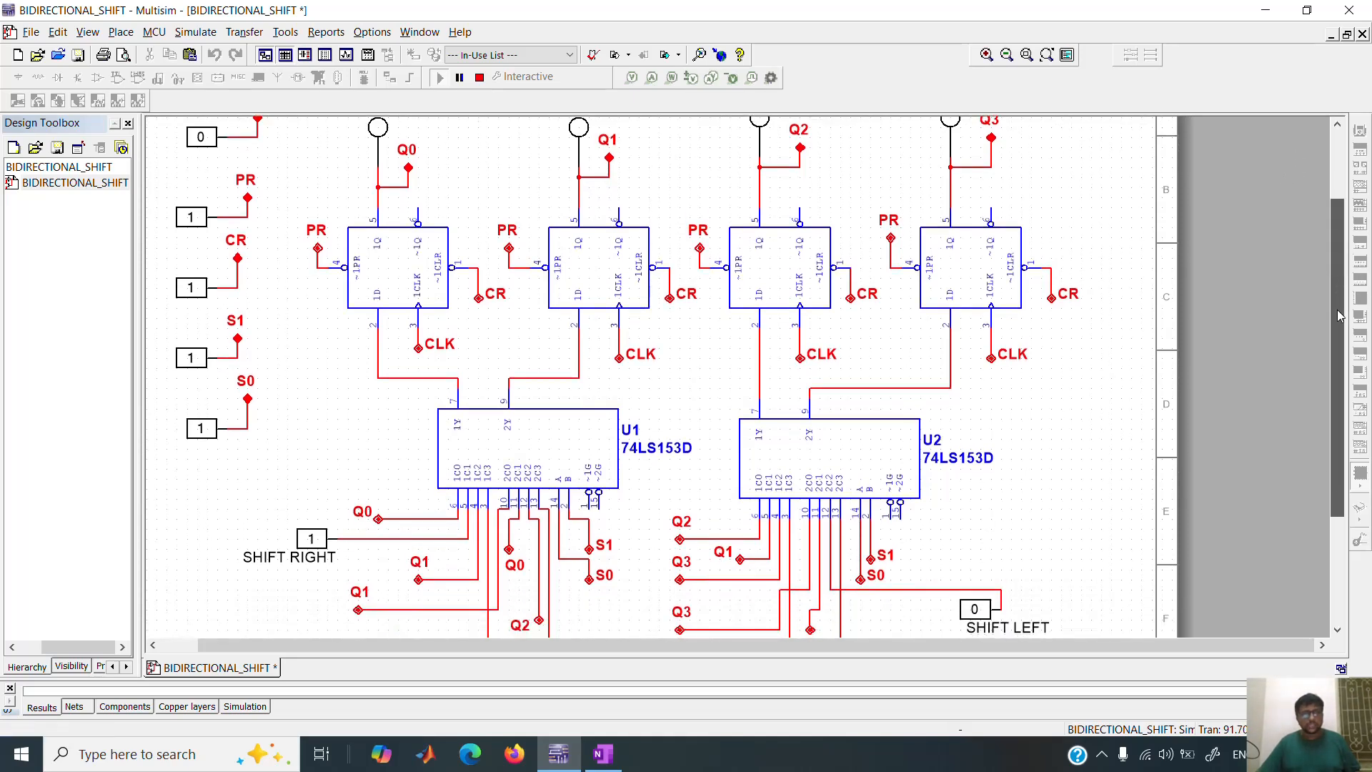
{"action": "left_click", "coordinate": [249, 252]}
{"action": "left_click", "coordinate": [133, 36]}
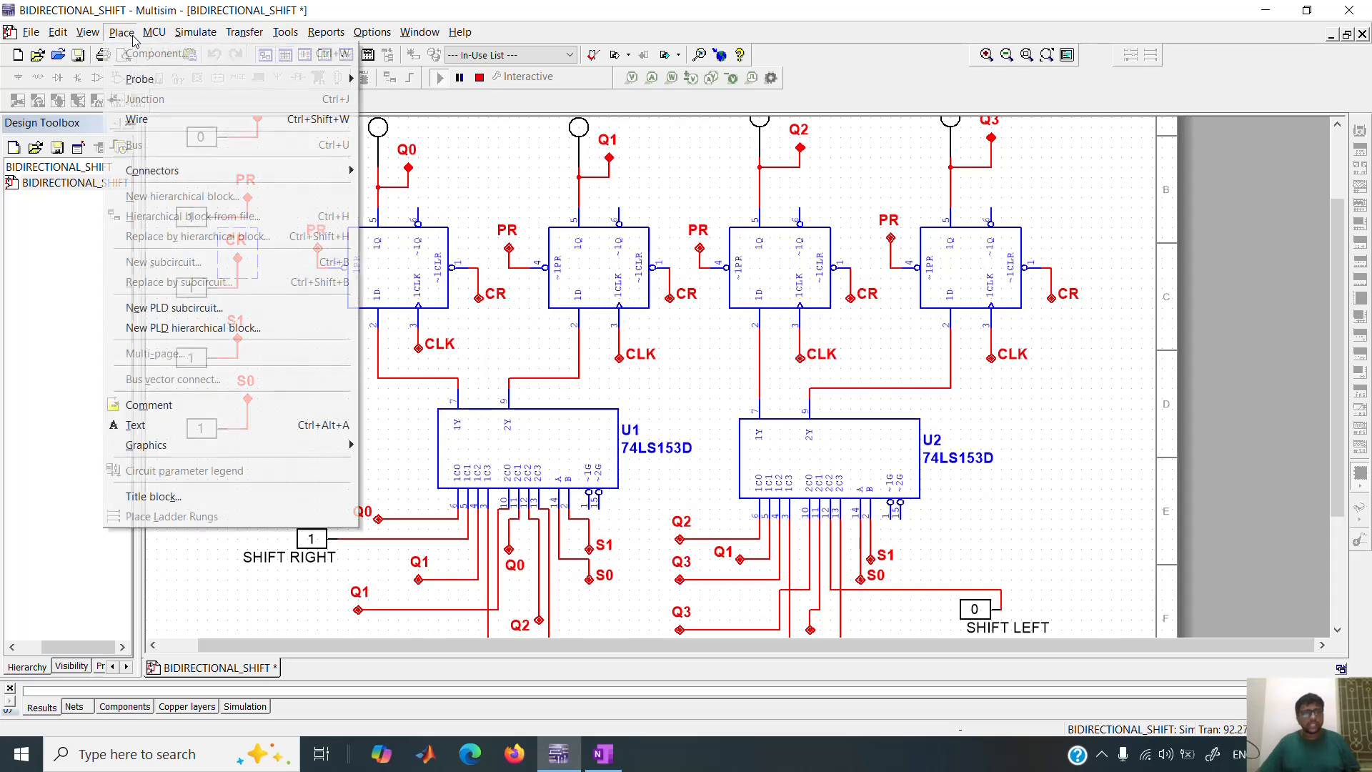
{"action": "mouse_move", "coordinate": [277, 171]}
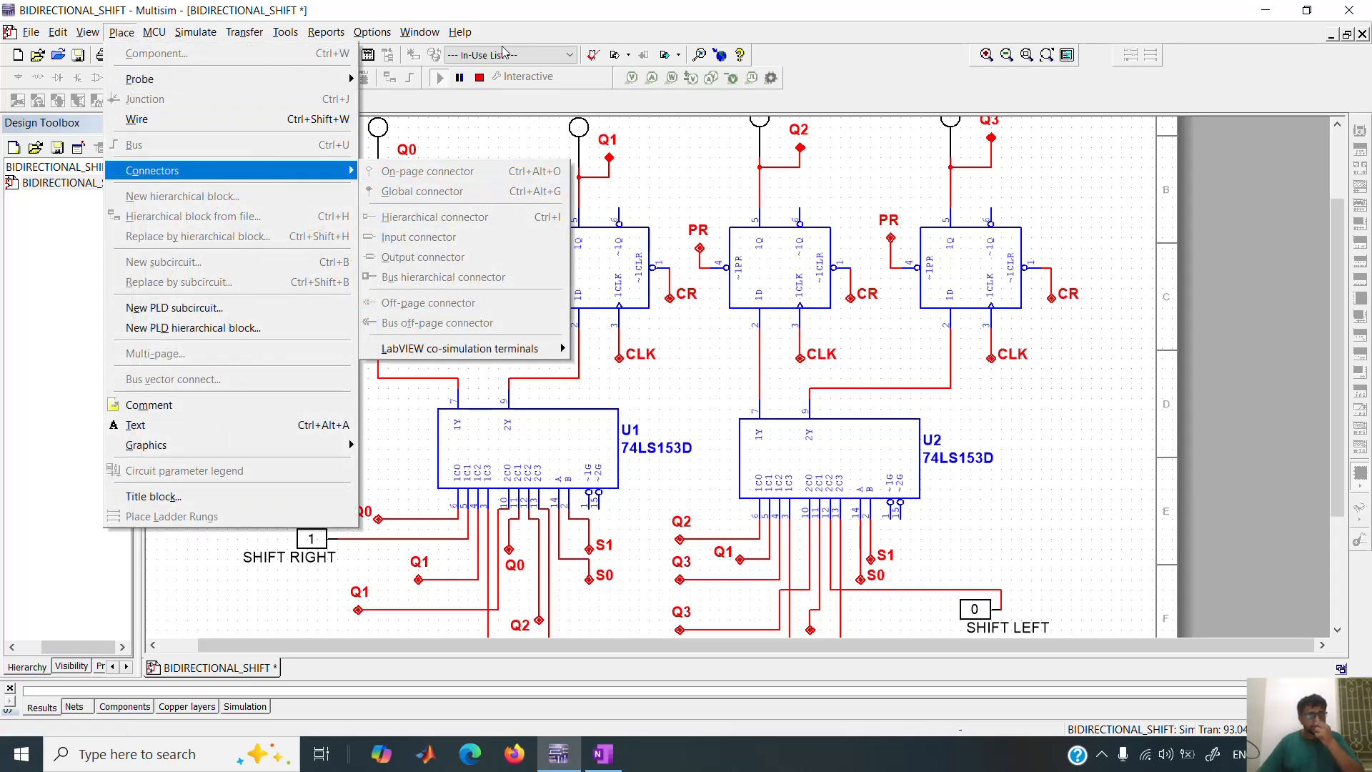
{"action": "left_click", "coordinate": [480, 78]}
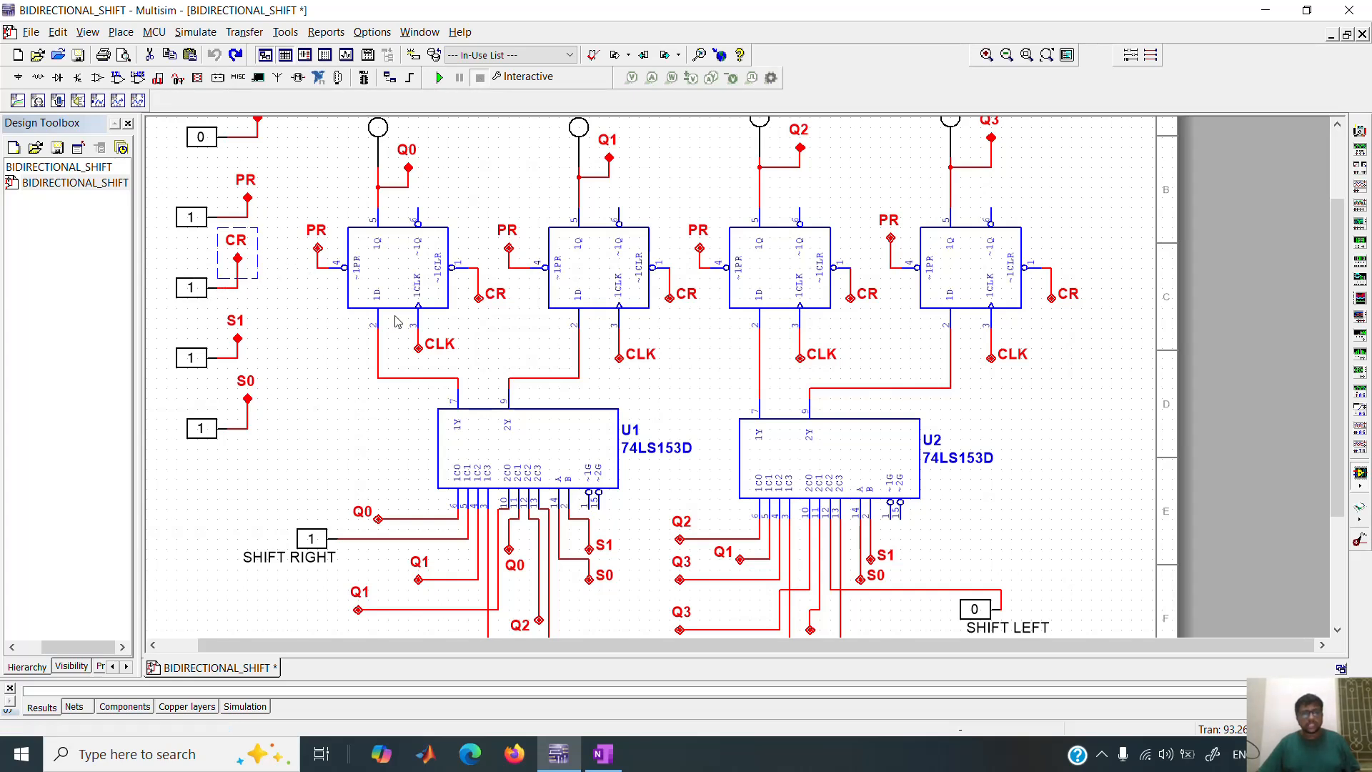
{"action": "left_click", "coordinate": [299, 305]}
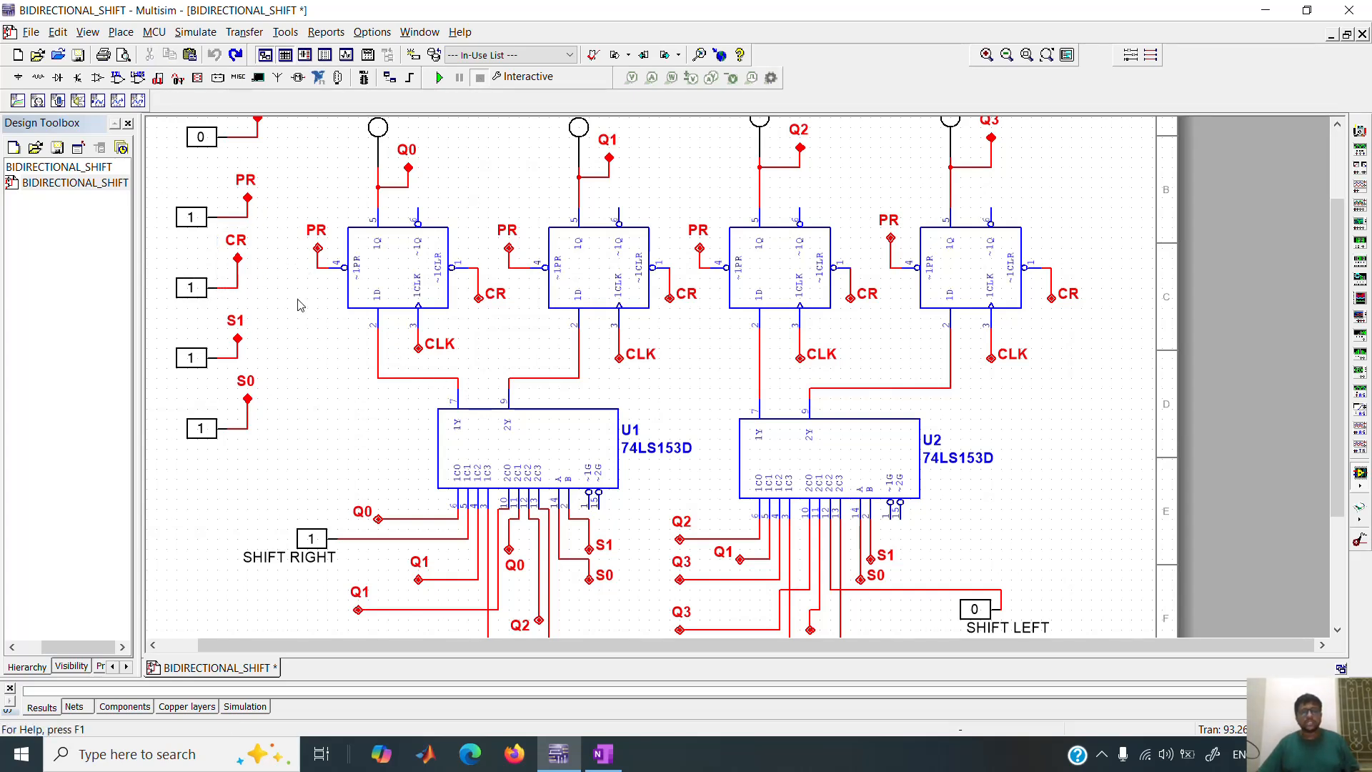
- Examine the two 74LS153D multiplexers and the four flip-flops with their clock, preset and clear connections
{"action": "left_click_drag", "start_coordinate": [1336, 393], "coordinate": [1337, 443]}
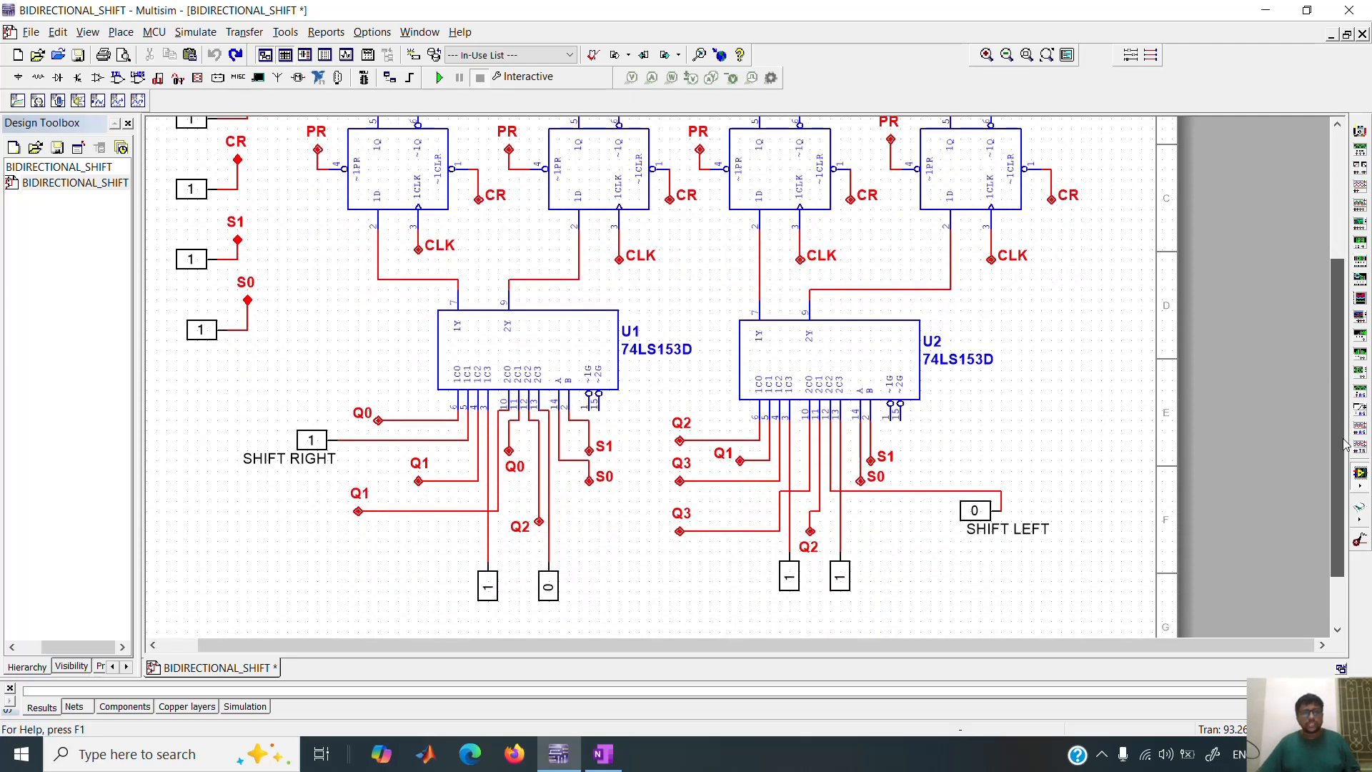
{"action": "left_click", "coordinate": [585, 363]}
{"action": "left_click", "coordinate": [917, 379]}
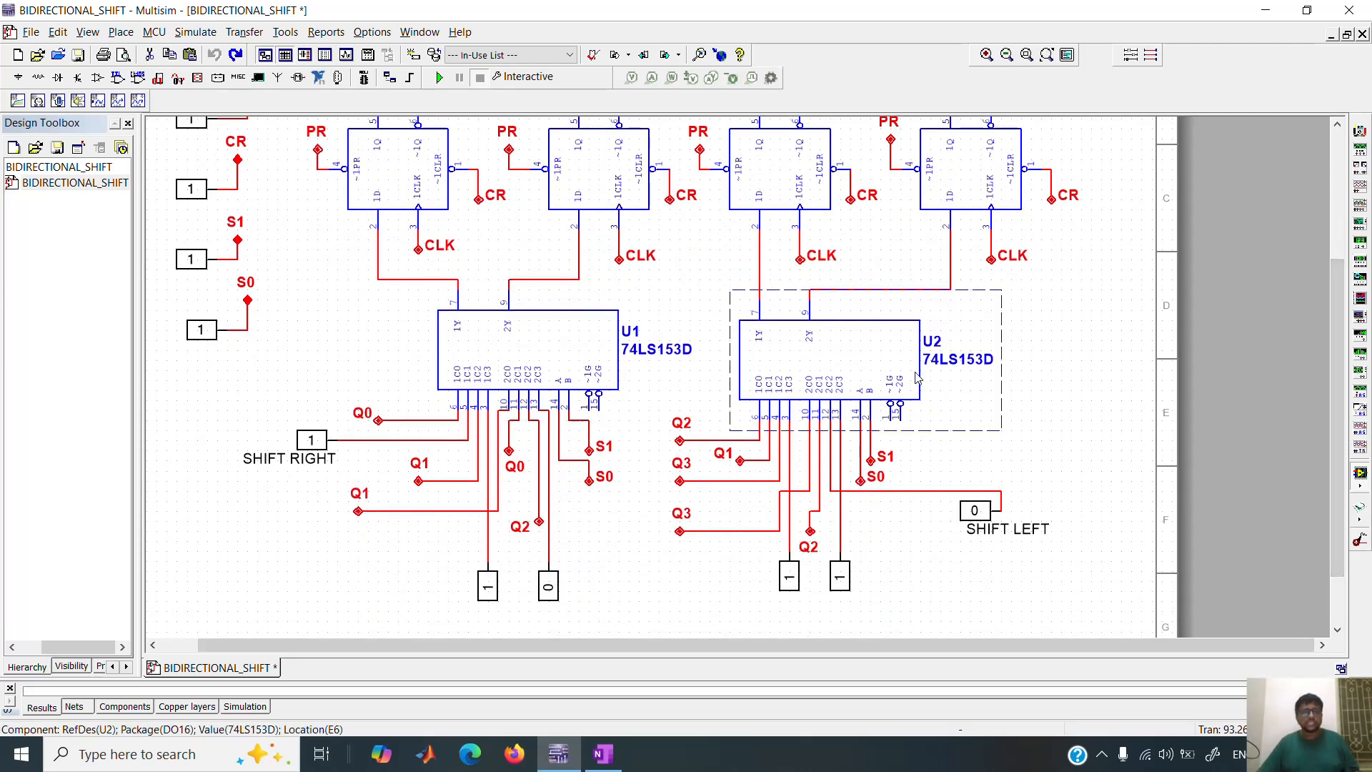
{"action": "left_click", "coordinate": [493, 356]}
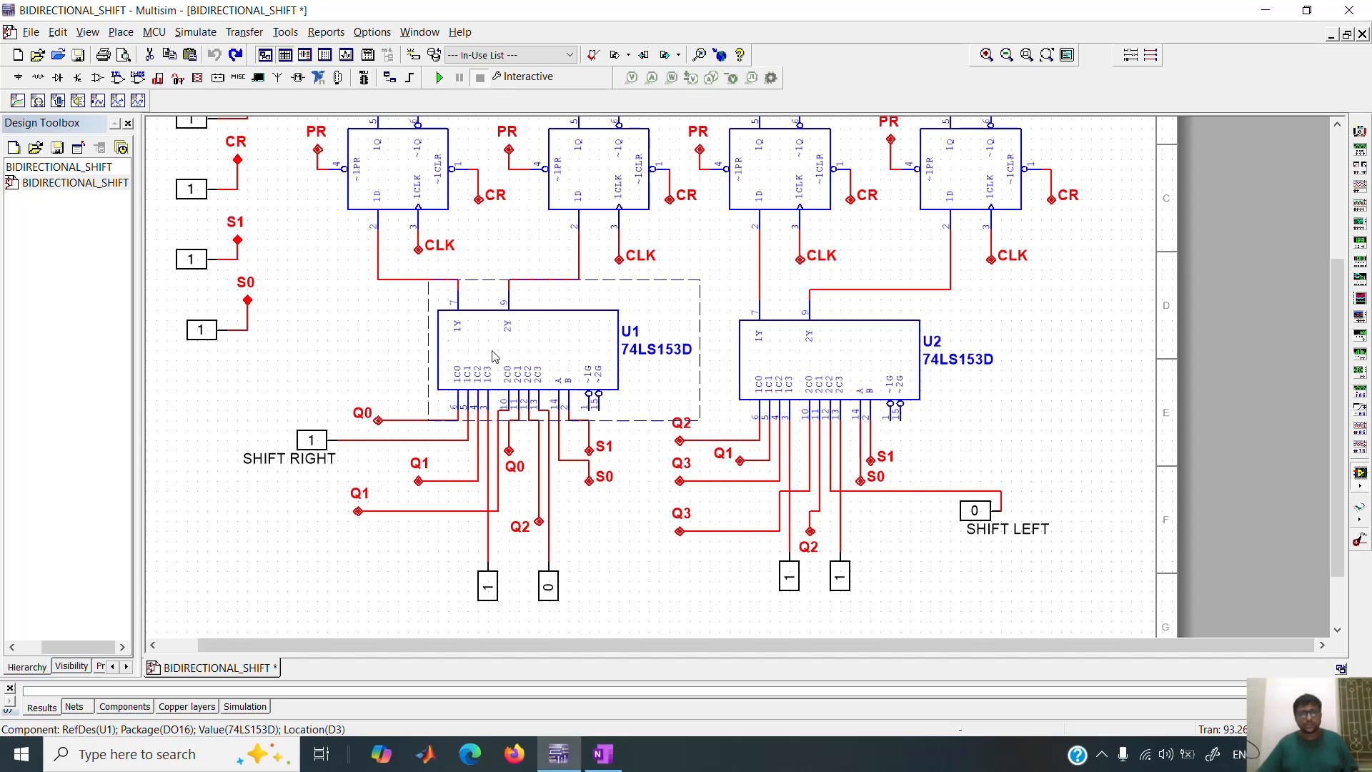
{"action": "left_click", "coordinate": [369, 358]}
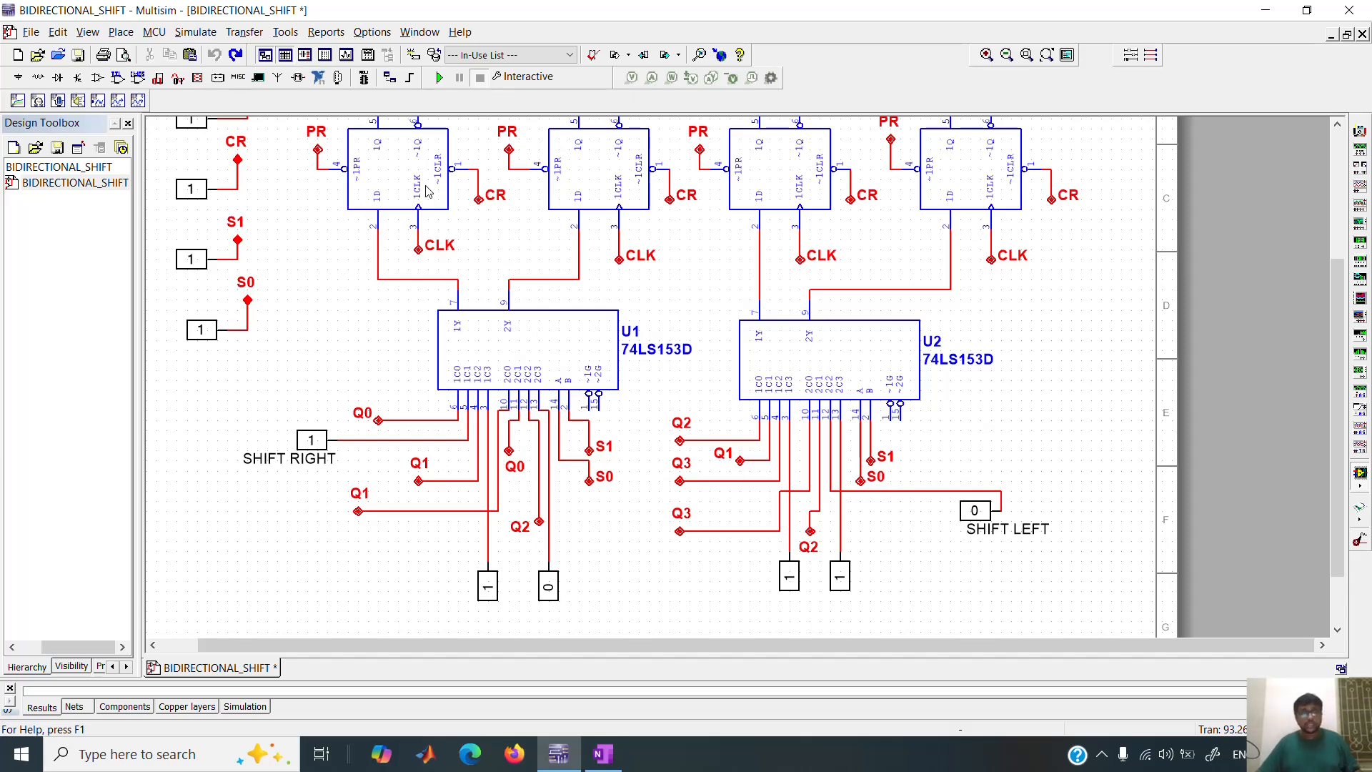
{"action": "left_click", "coordinate": [601, 198]}
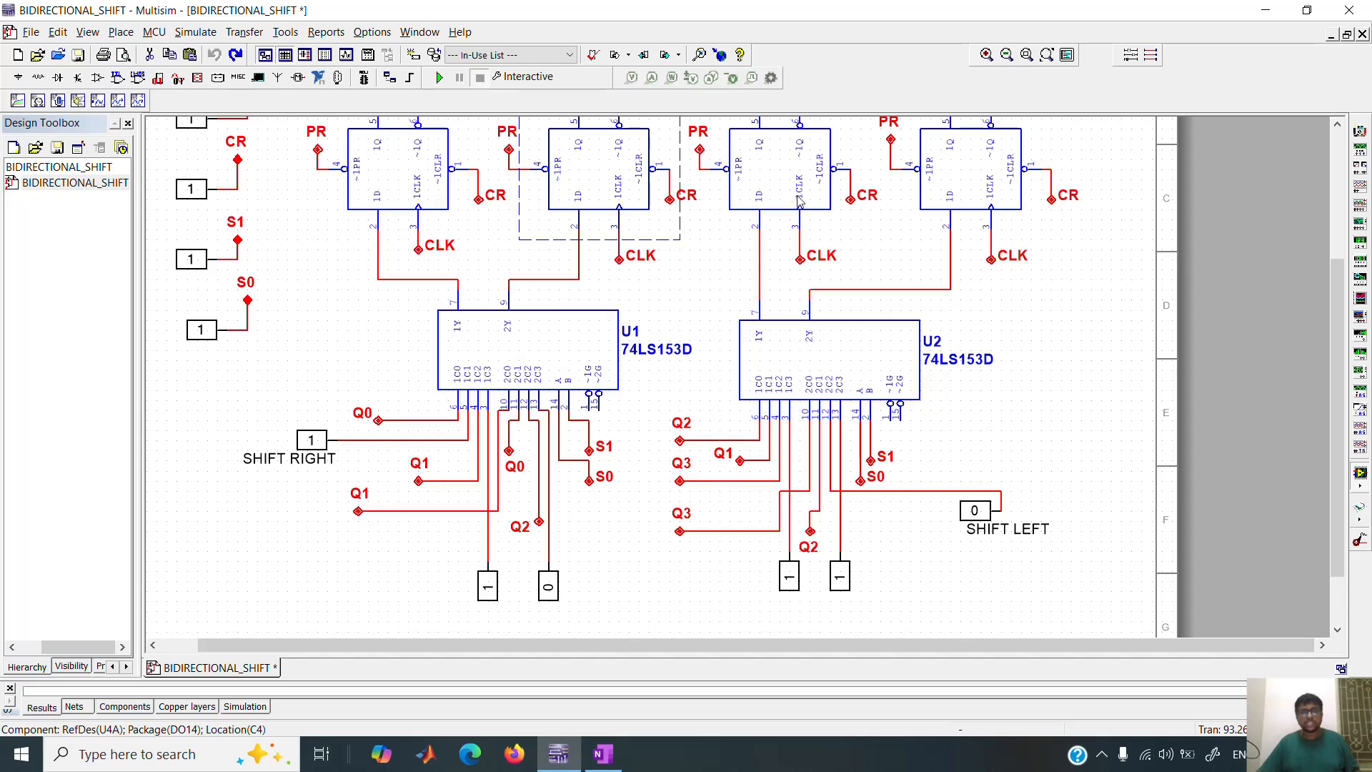
{"action": "left_click_drag", "start_coordinate": [1335, 340], "coordinate": [1335, 237]}
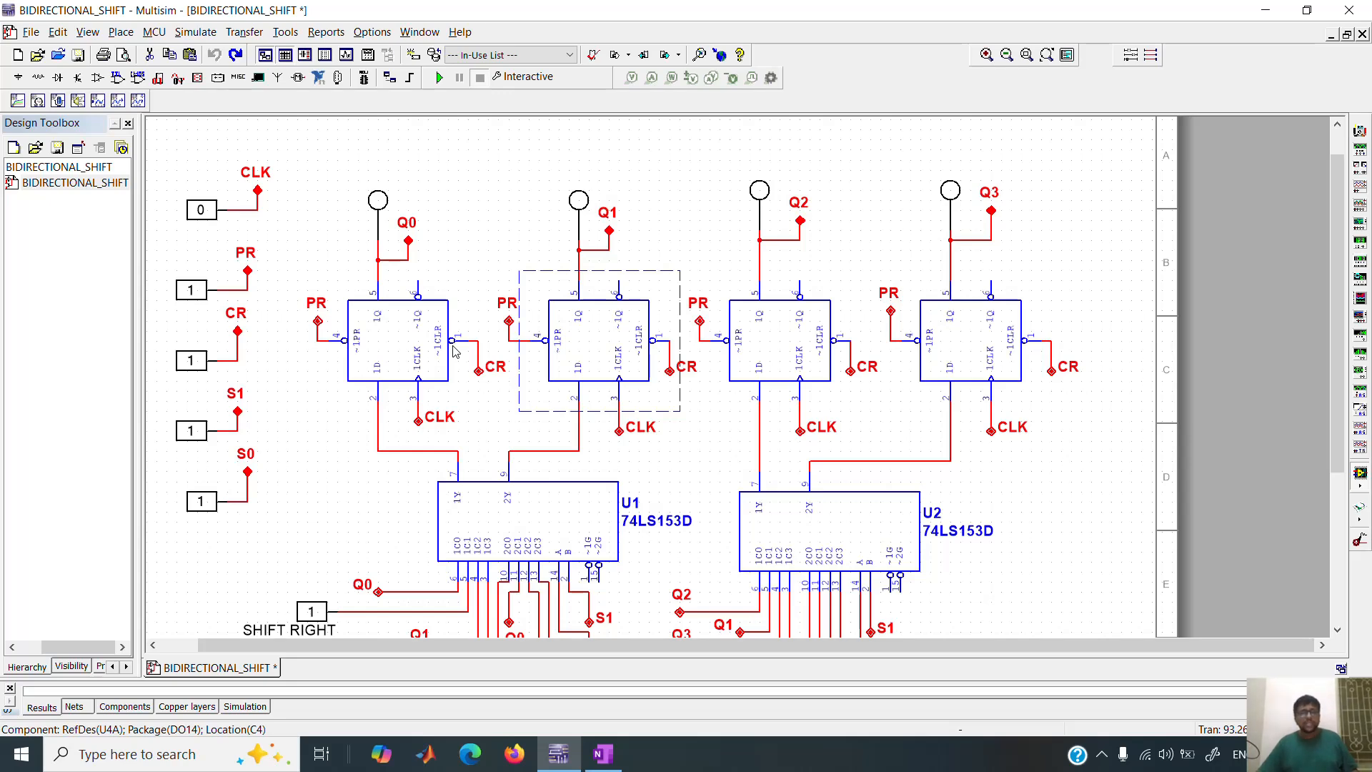
- Examine the S1 and S0 select lines of U1 and the parallel-data wires on its 1C3 and 2C3 inputs
{"action": "left_click_drag", "start_coordinate": [1338, 323], "coordinate": [1338, 469]}
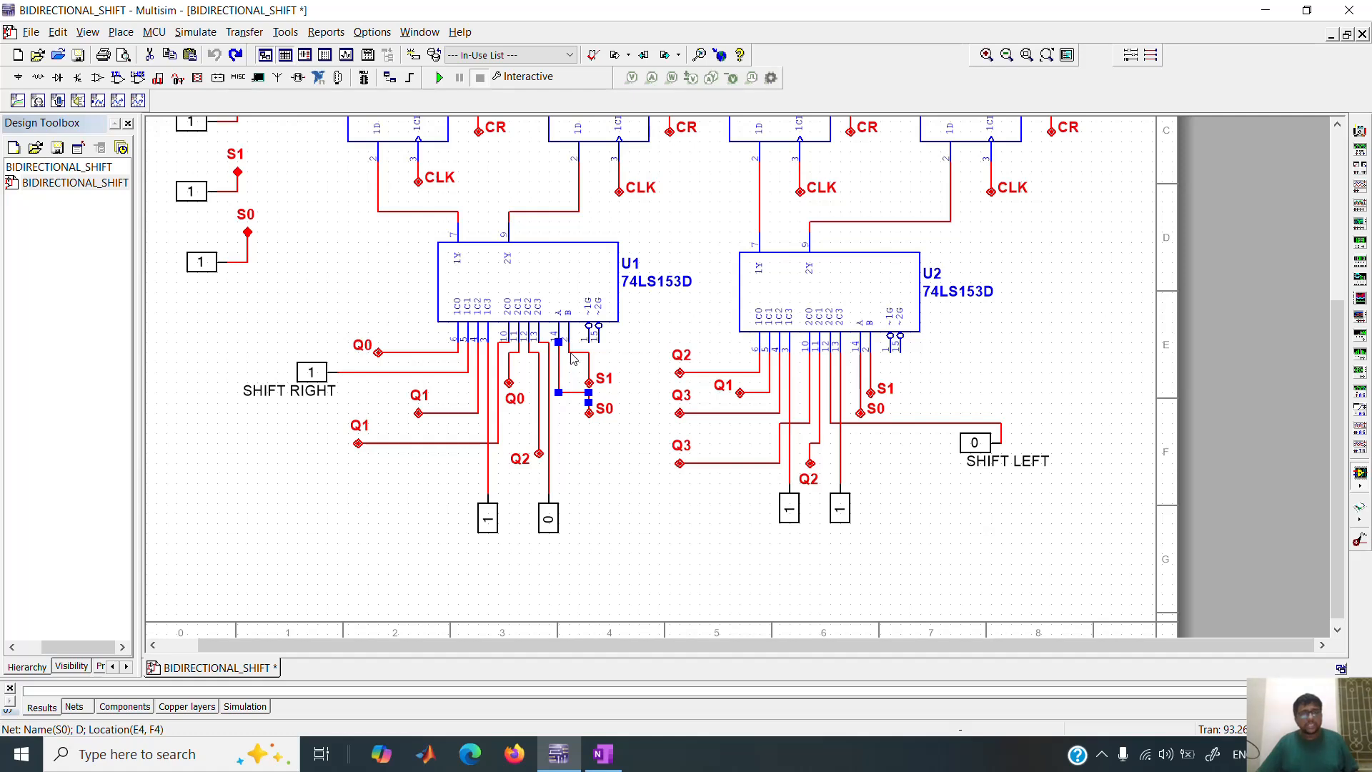
{"action": "left_click", "coordinate": [572, 353]}
{"action": "left_click", "coordinate": [624, 463]}
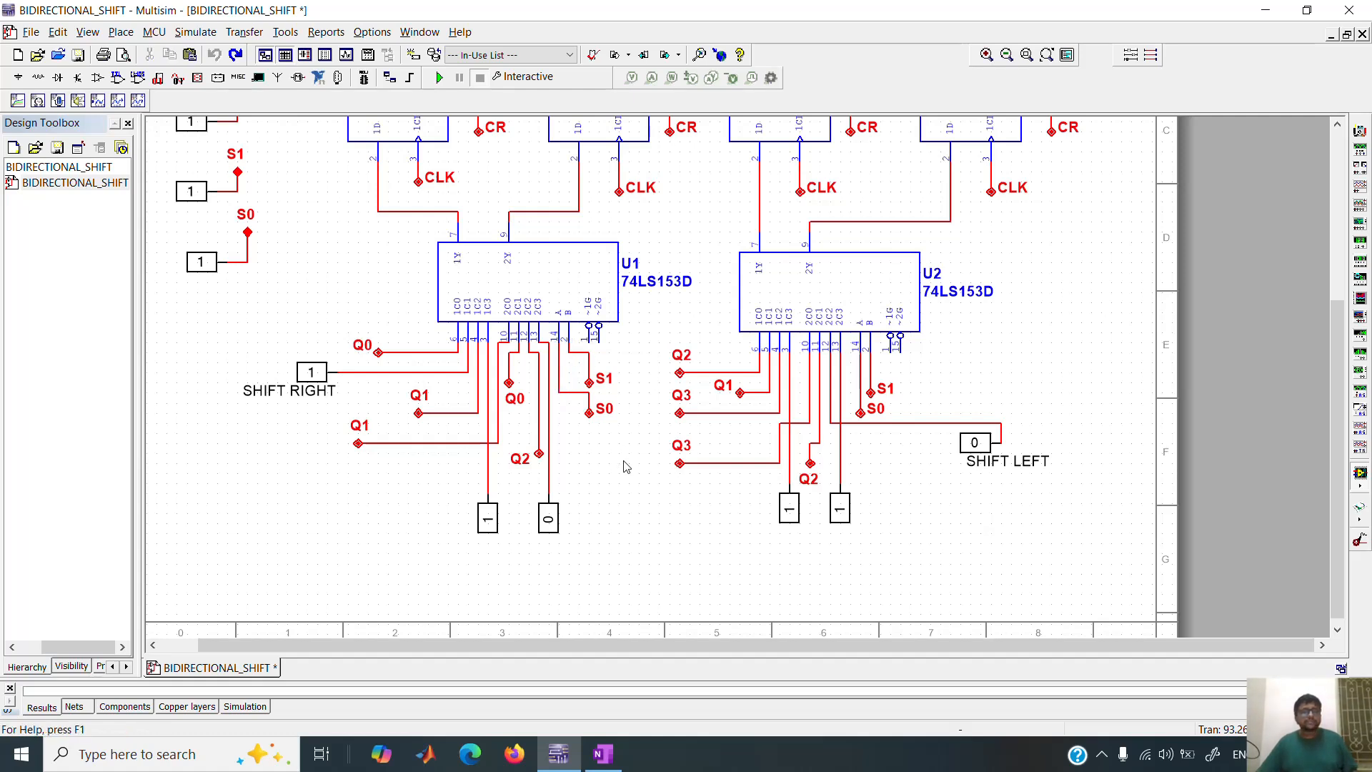
{"action": "left_click", "coordinate": [488, 377]}
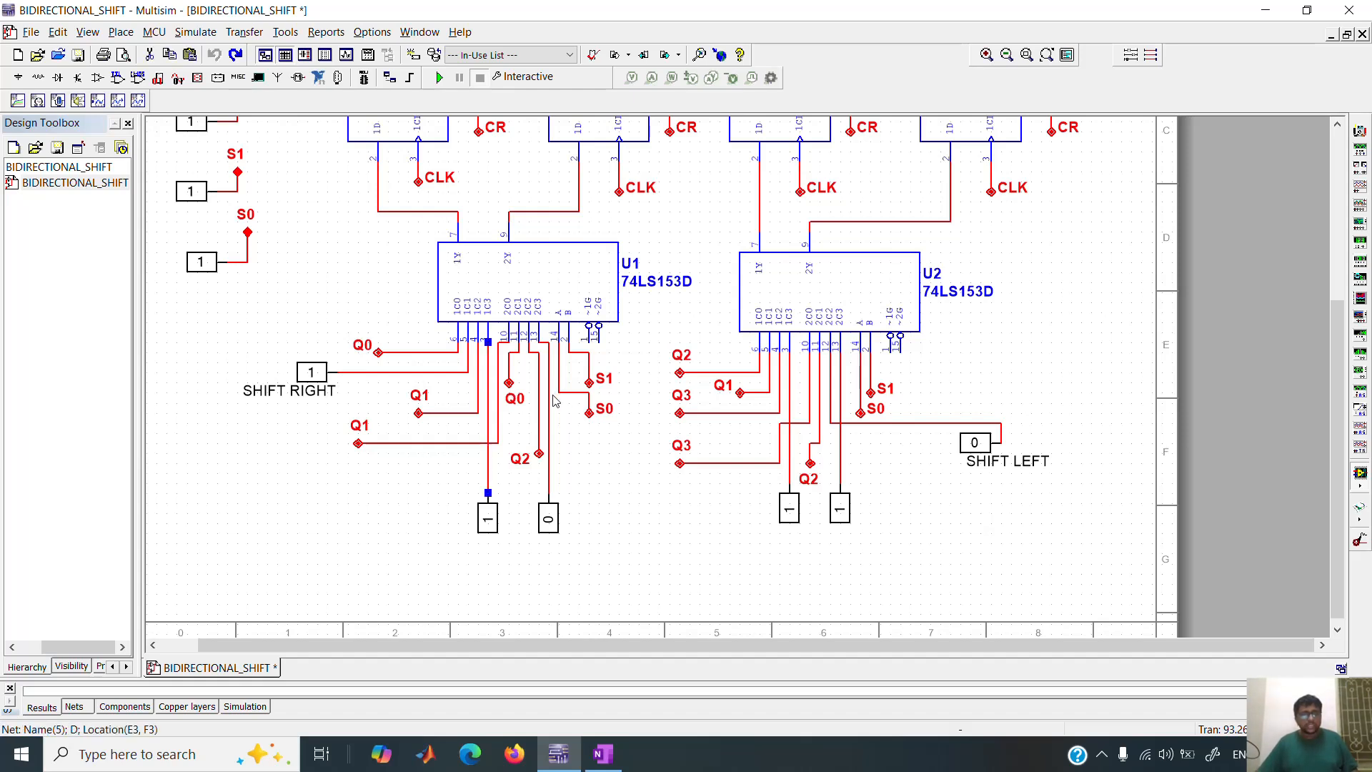
{"action": "left_click", "coordinate": [554, 397]}
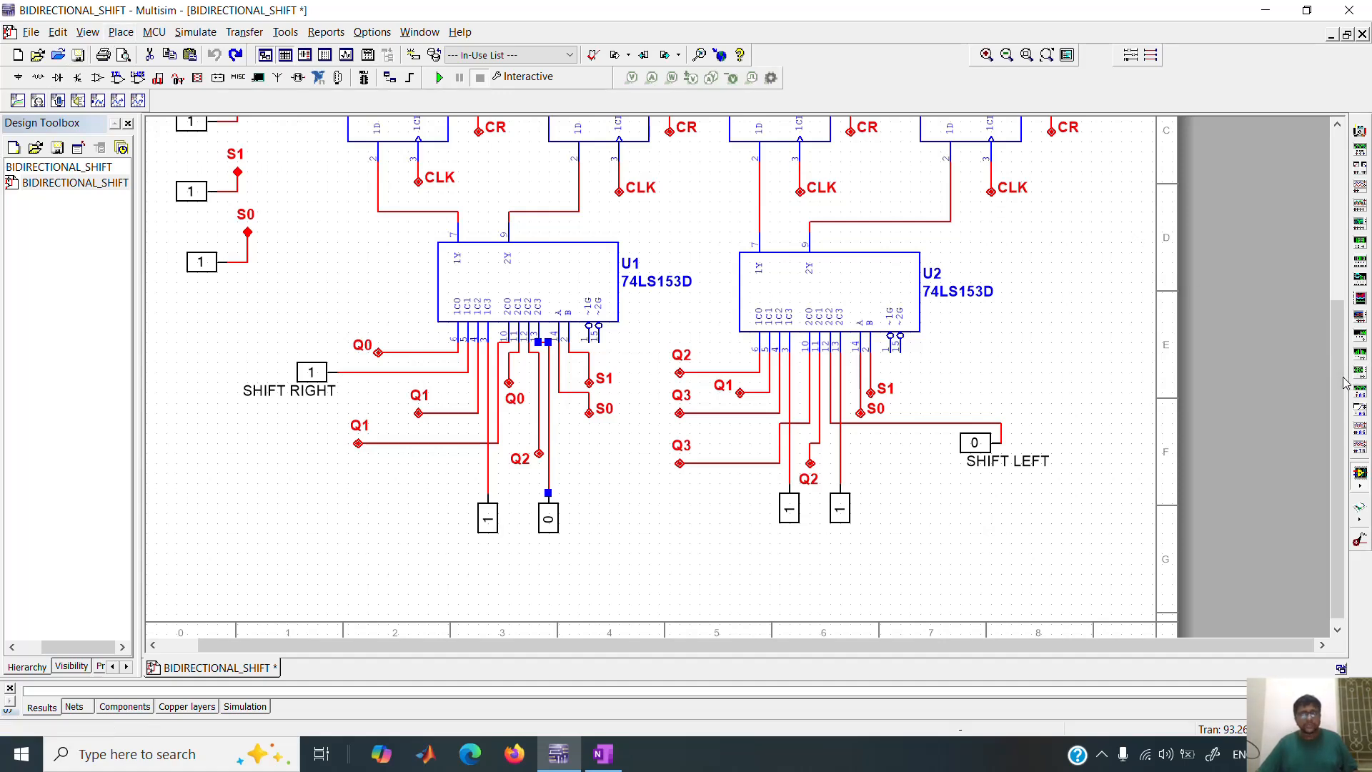
- Trace the Q0 to Q3 feedback wires on the C0 inputs of U1 and U2 and the SHIFT RIGHT wire on U1's 1C1
{"action": "left_click_drag", "start_coordinate": [1345, 382], "coordinate": [1341, 270]}
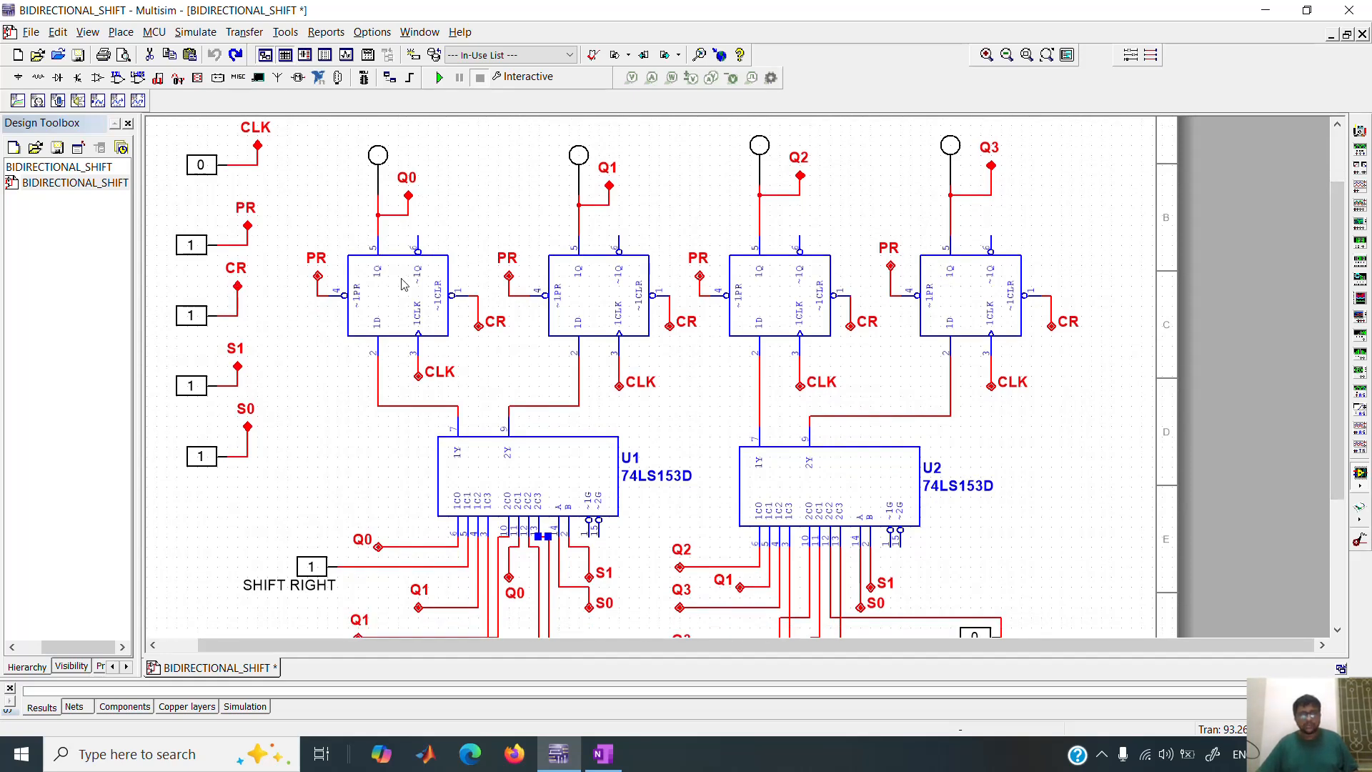
{"action": "left_click_drag", "start_coordinate": [1333, 370], "coordinate": [1334, 456]}
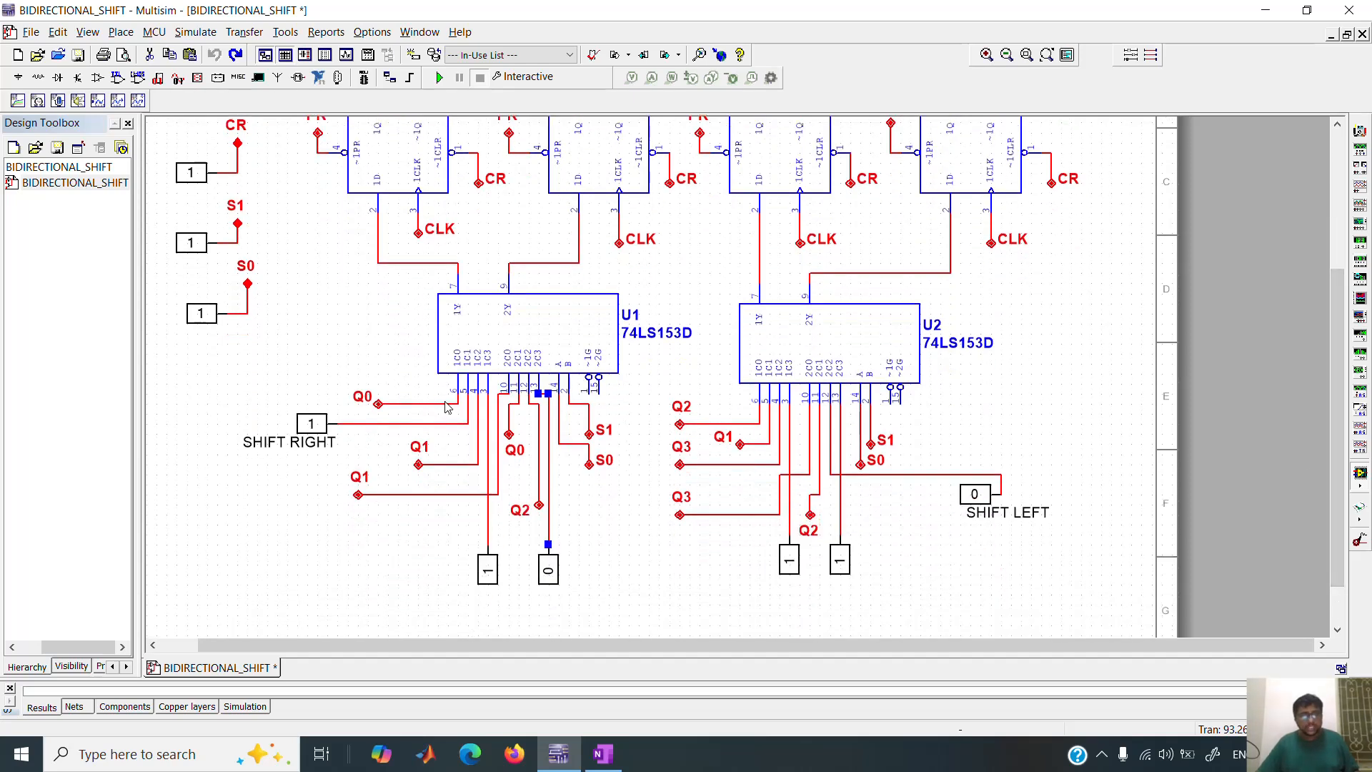
{"action": "left_click", "coordinate": [439, 405]}
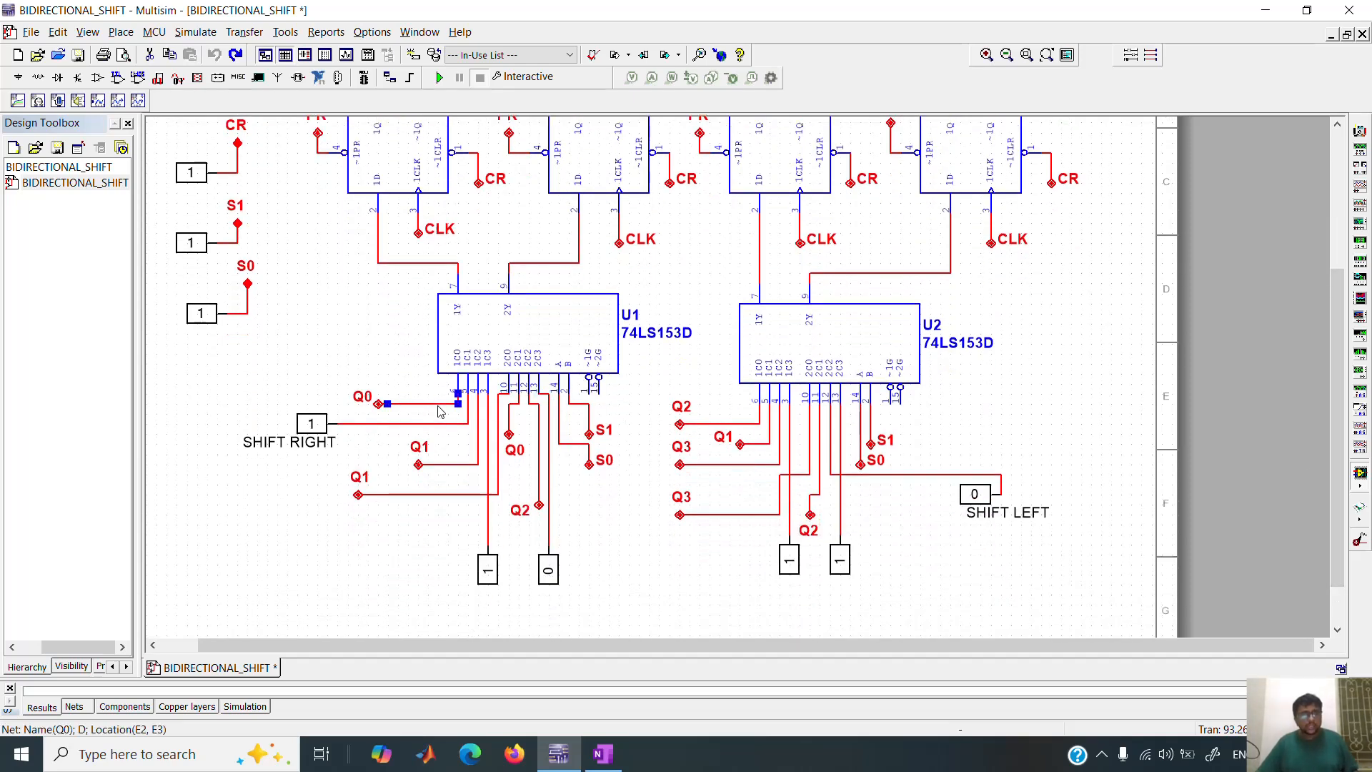
{"action": "left_click", "coordinate": [498, 424]}
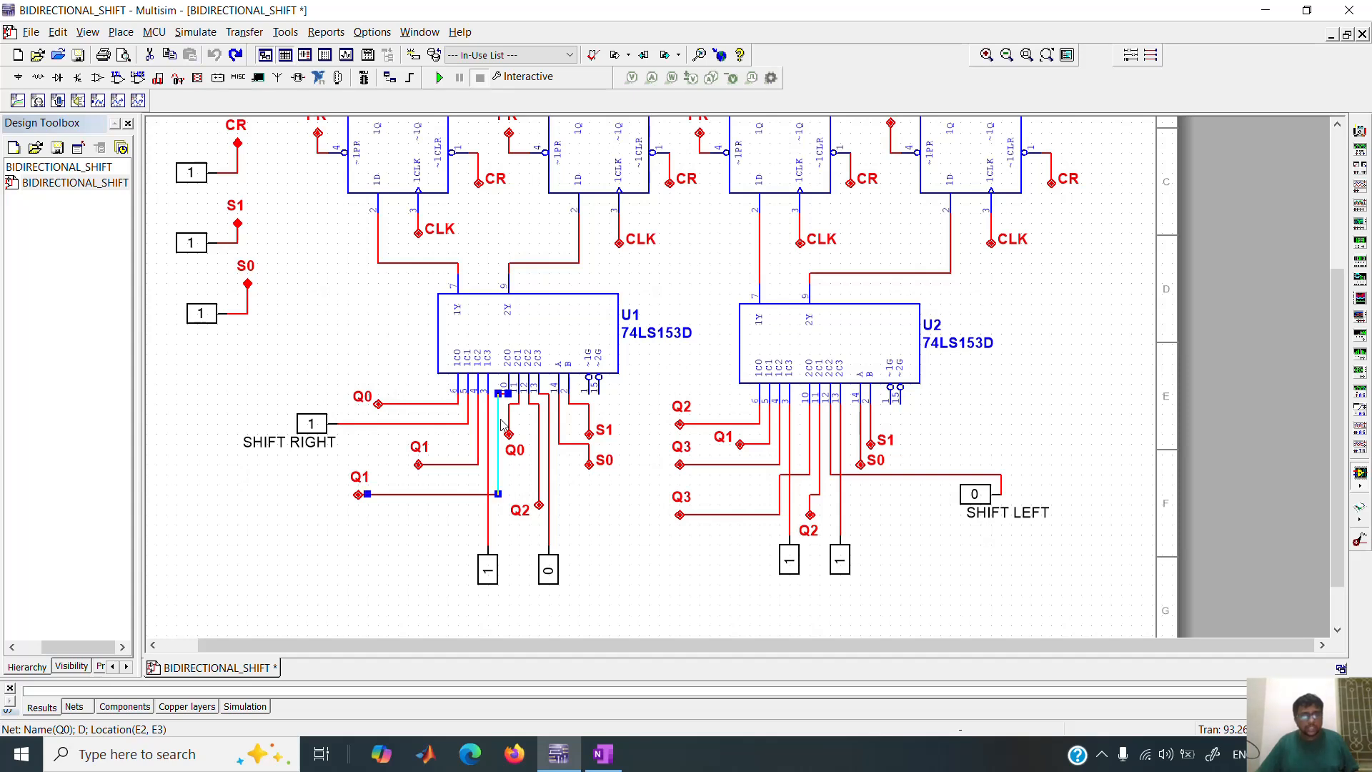
{"action": "left_click", "coordinate": [762, 422]}
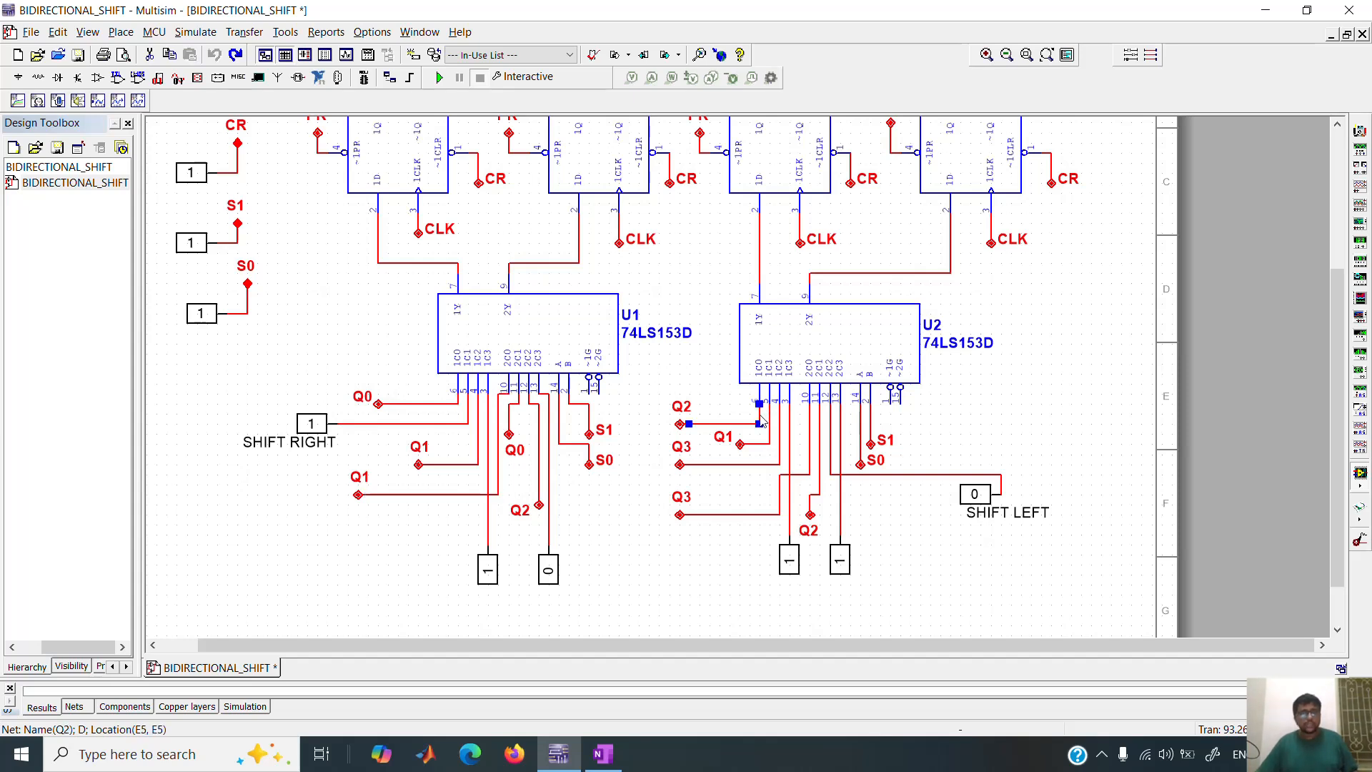
{"action": "left_click", "coordinate": [809, 421]}
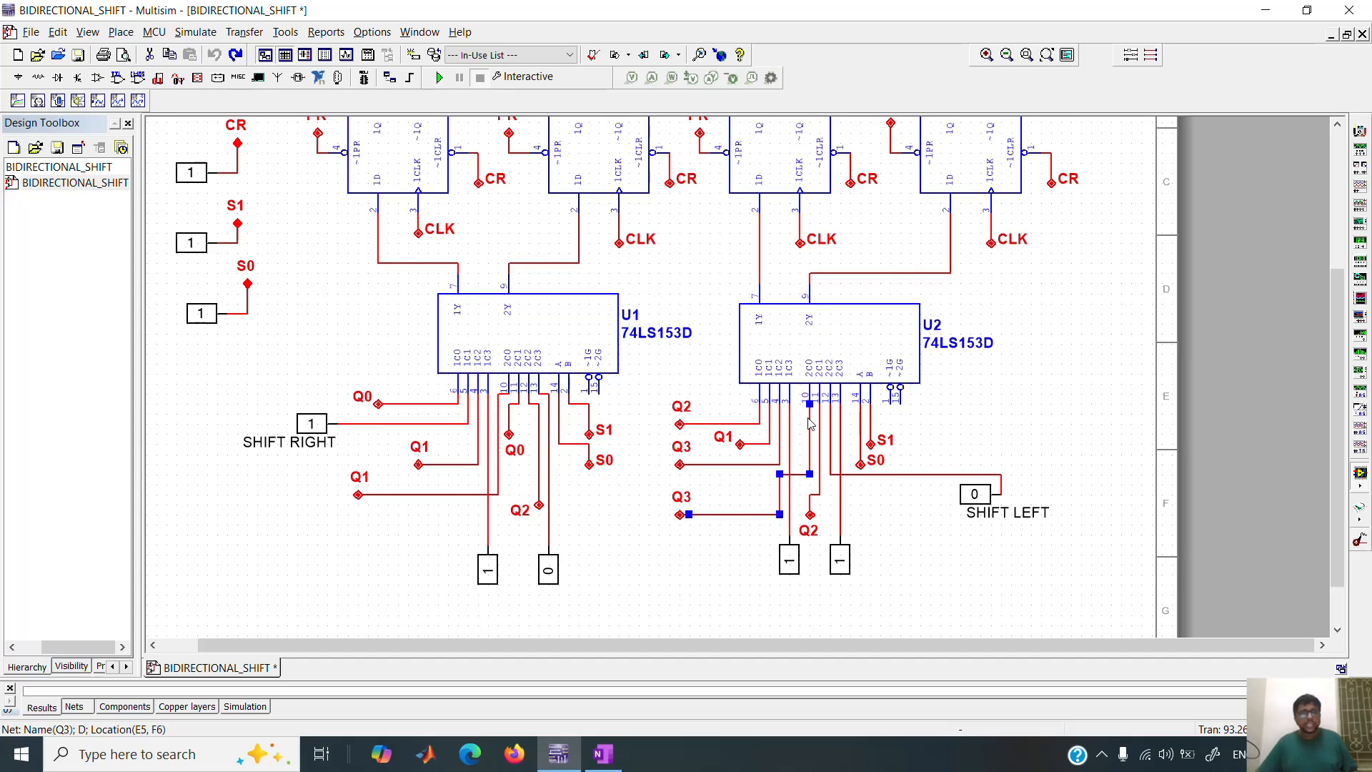
{"action": "left_click", "coordinate": [351, 540]}
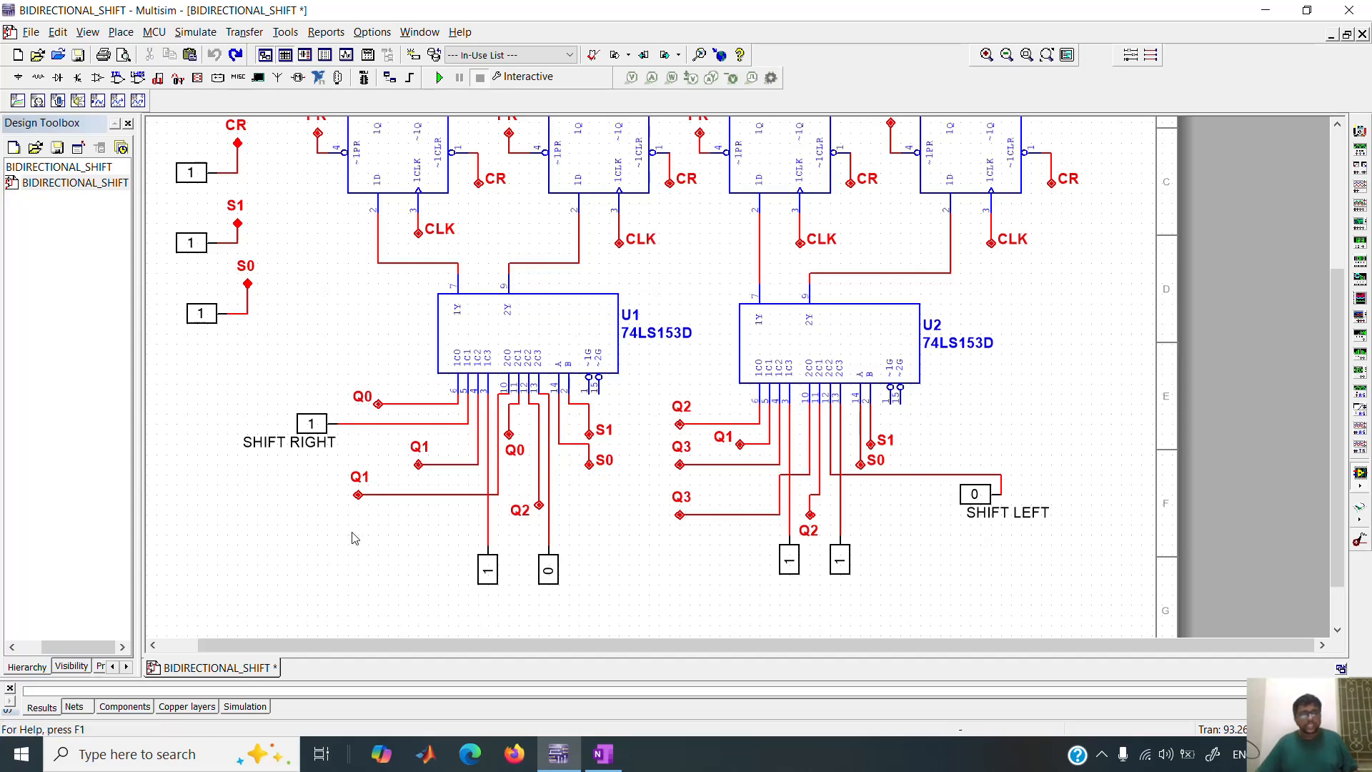
{"action": "left_click", "coordinate": [444, 424]}
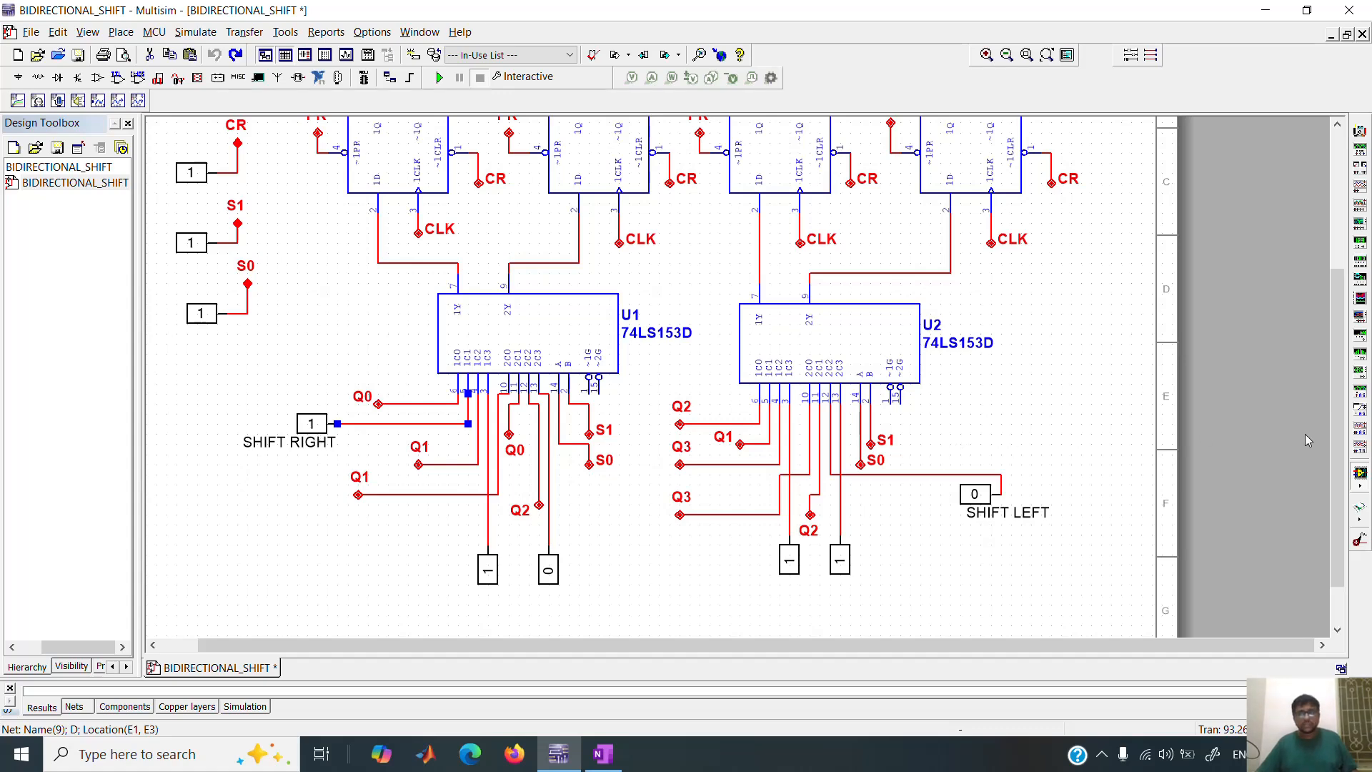
- Run the simulation and clear the four flip-flops by setting CR to 0 and back to 1
{"action": "left_click_drag", "start_coordinate": [1336, 437], "coordinate": [1337, 335]}
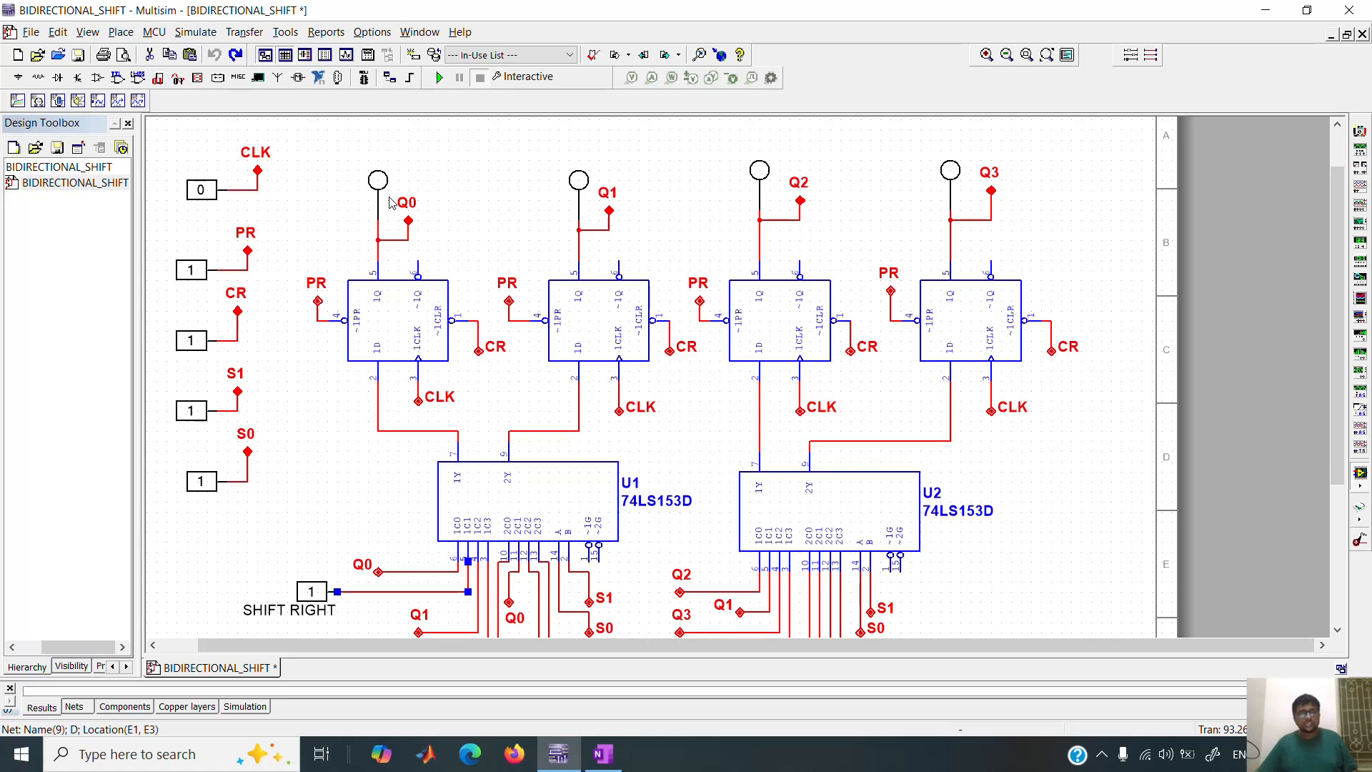
{"action": "left_click", "coordinate": [437, 82]}
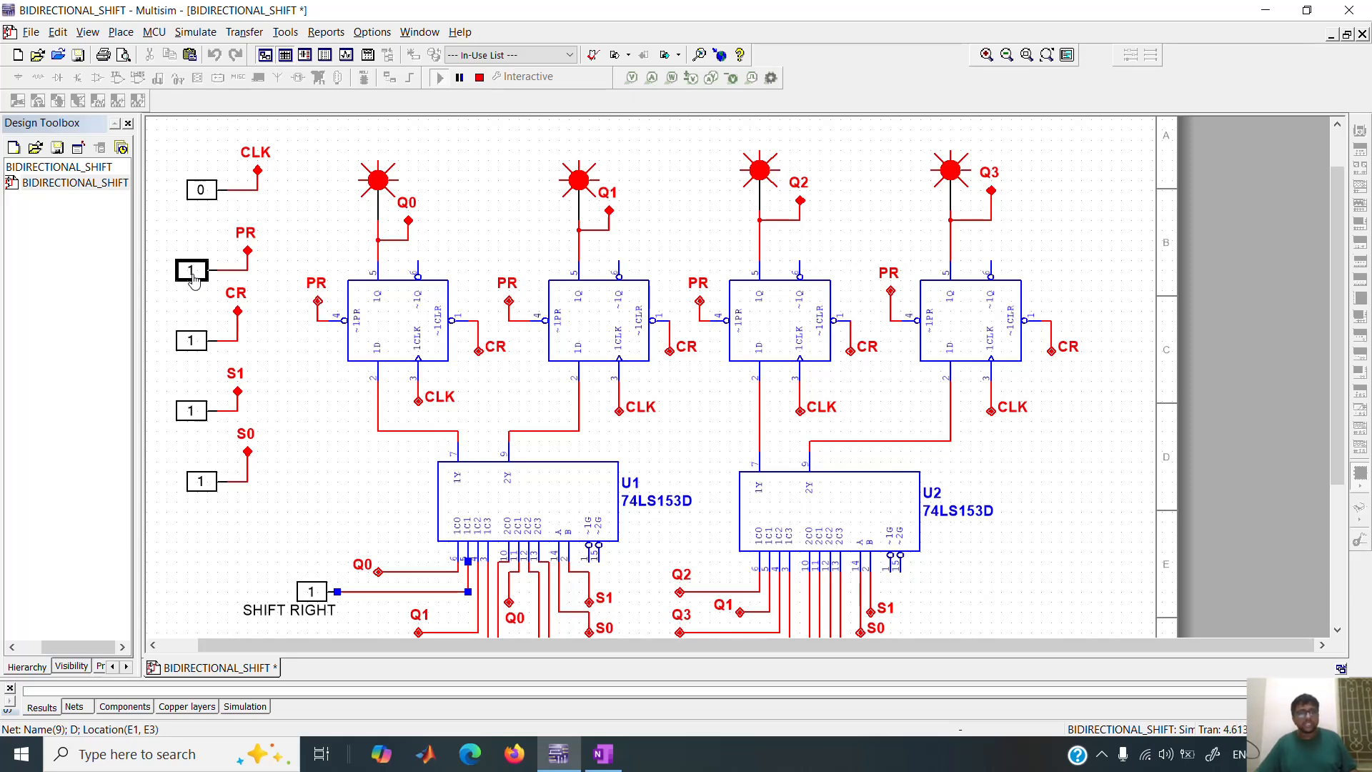
{"action": "left_click", "coordinate": [197, 346]}
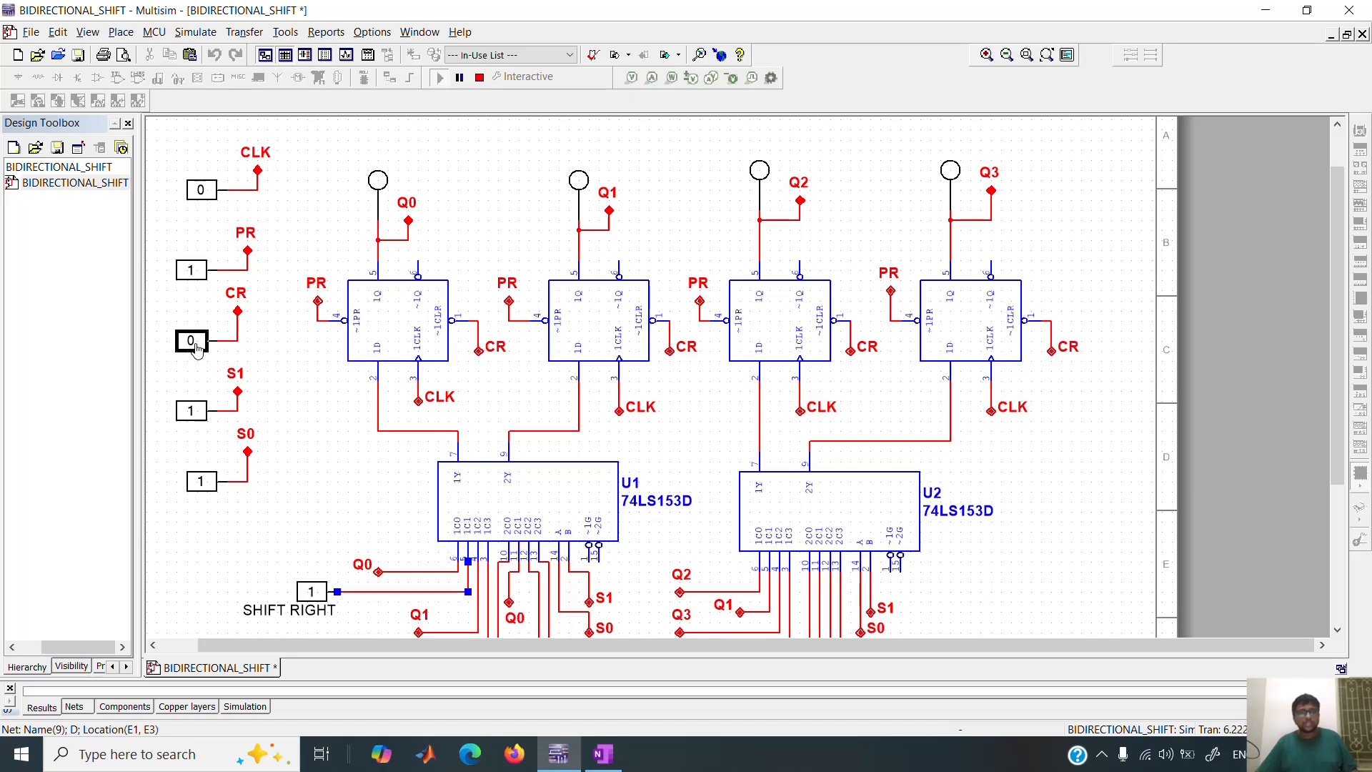
{"action": "left_click", "coordinate": [197, 346]}
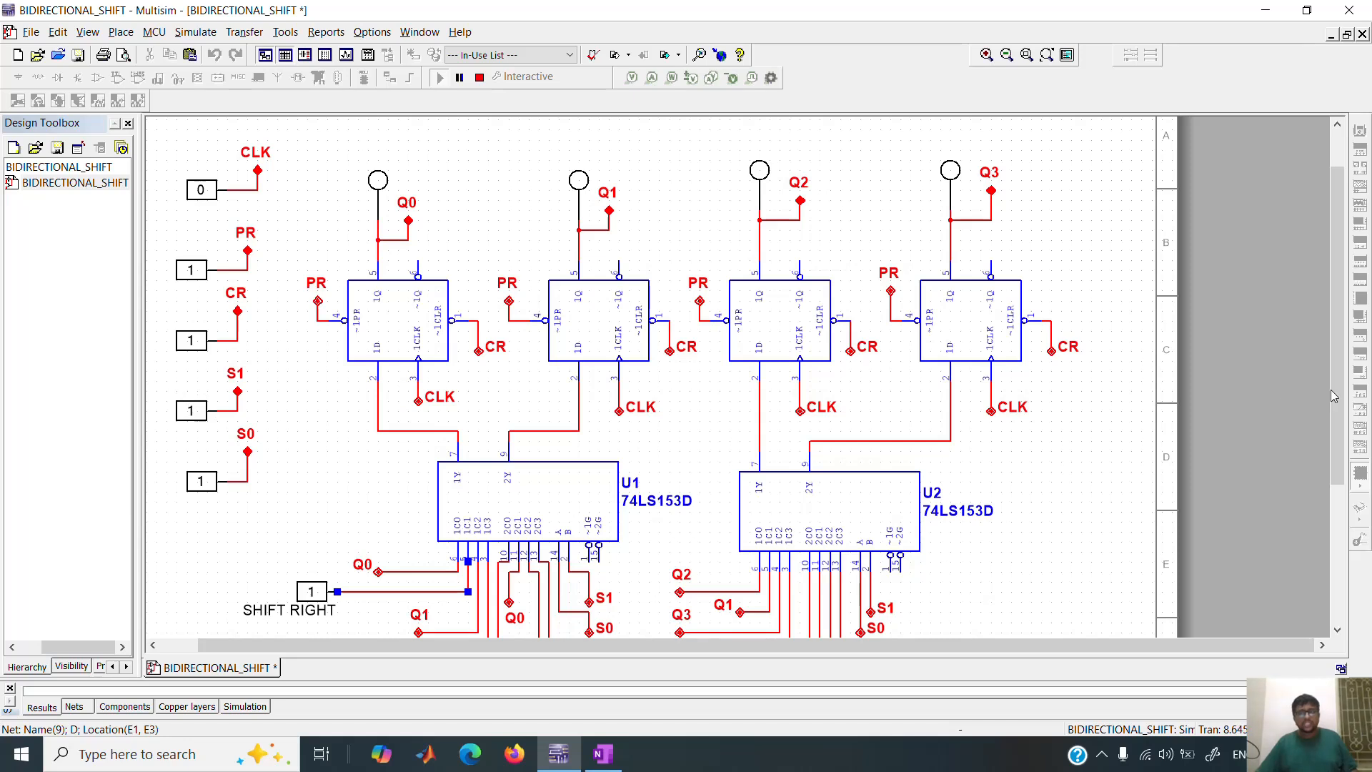
- Load the parallel data 1011 into the four flip-flops by pulsing CLK with S1 and S0 at 1
{"action": "left_click_drag", "start_coordinate": [1334, 397], "coordinate": [1335, 508]}
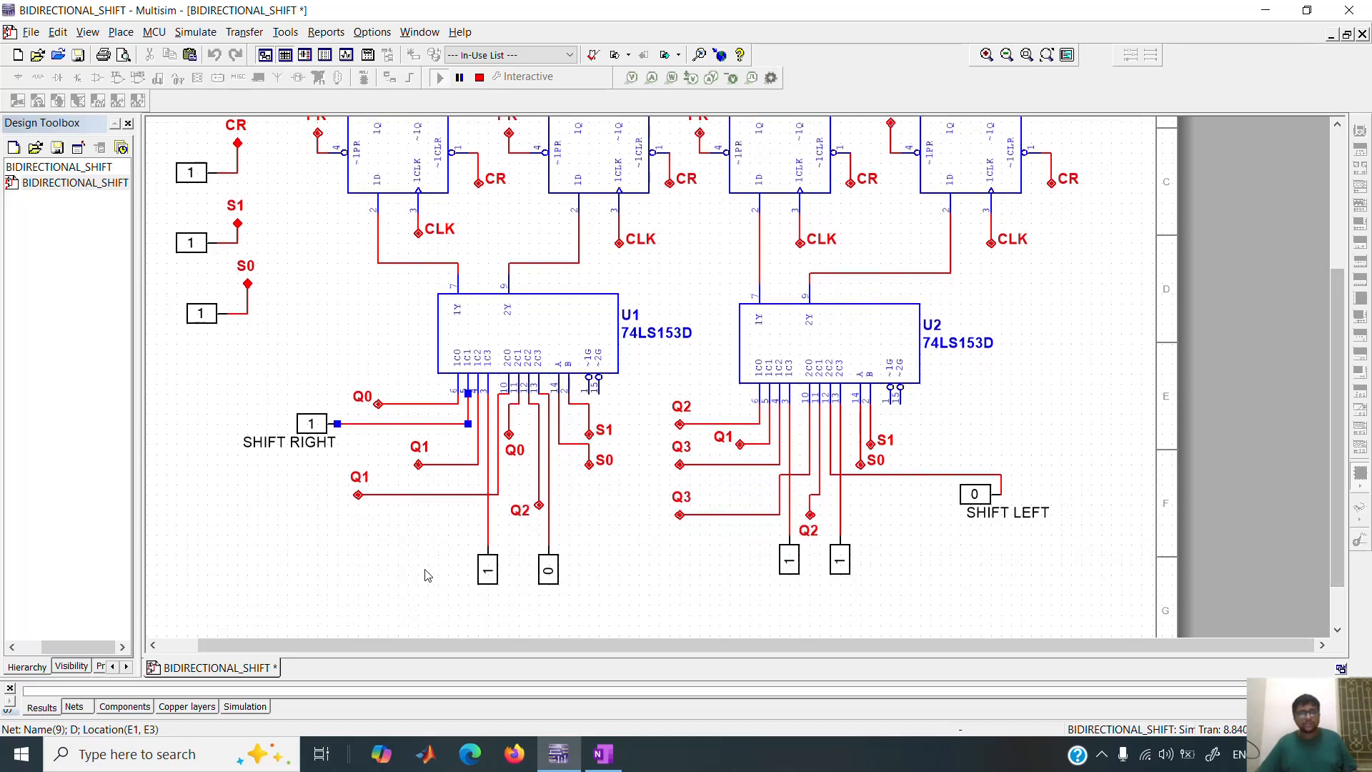
{"action": "left_click", "coordinate": [548, 565]}
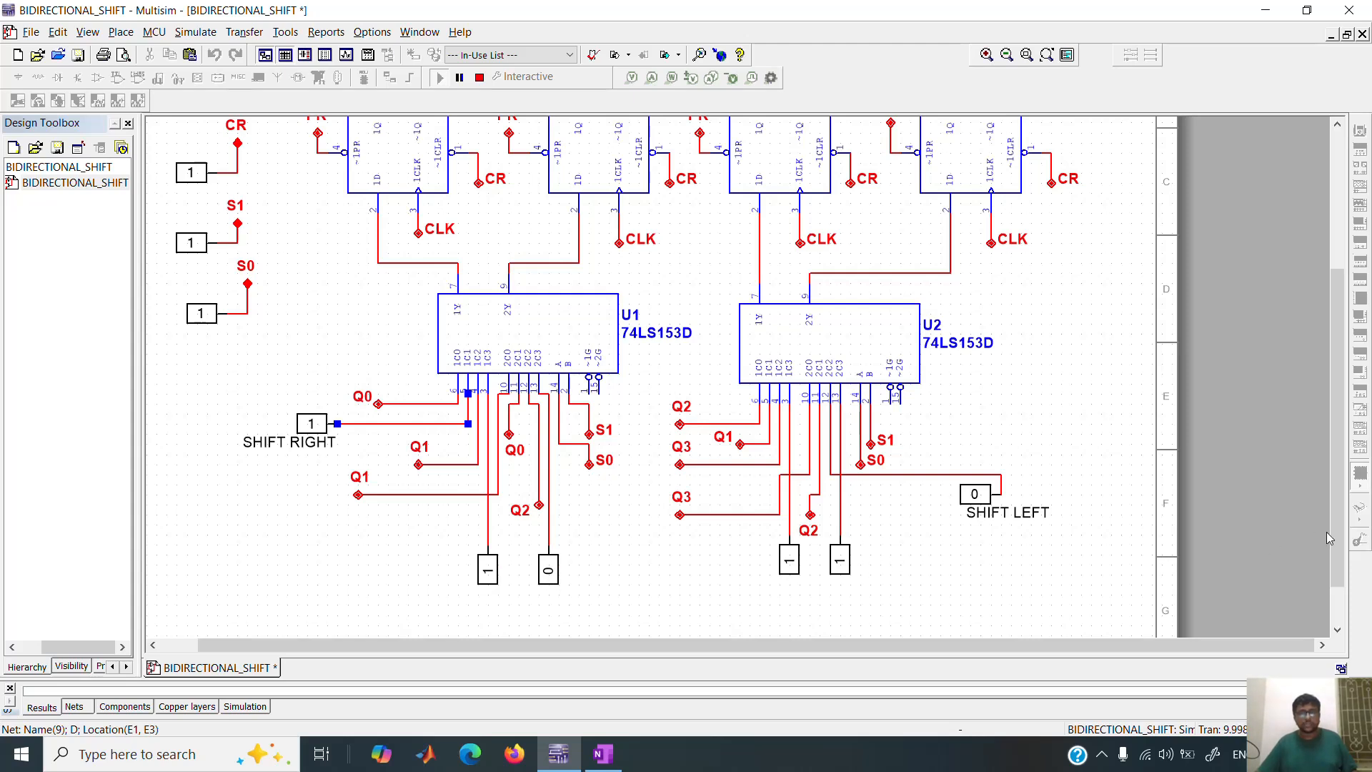
{"action": "scroll", "coordinate": [1339, 534], "scroll_direction": "up", "scroll_amount": 3}
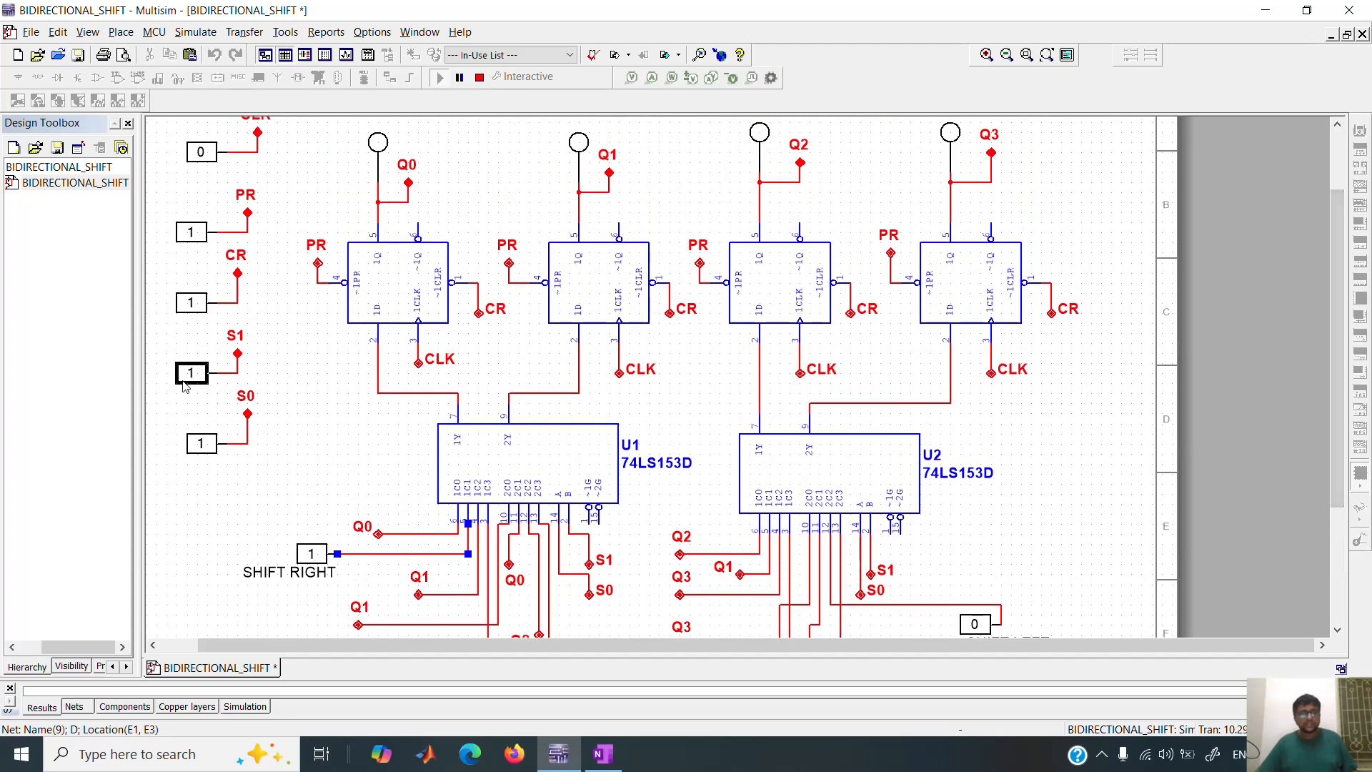
{"action": "left_click", "coordinate": [201, 445]}
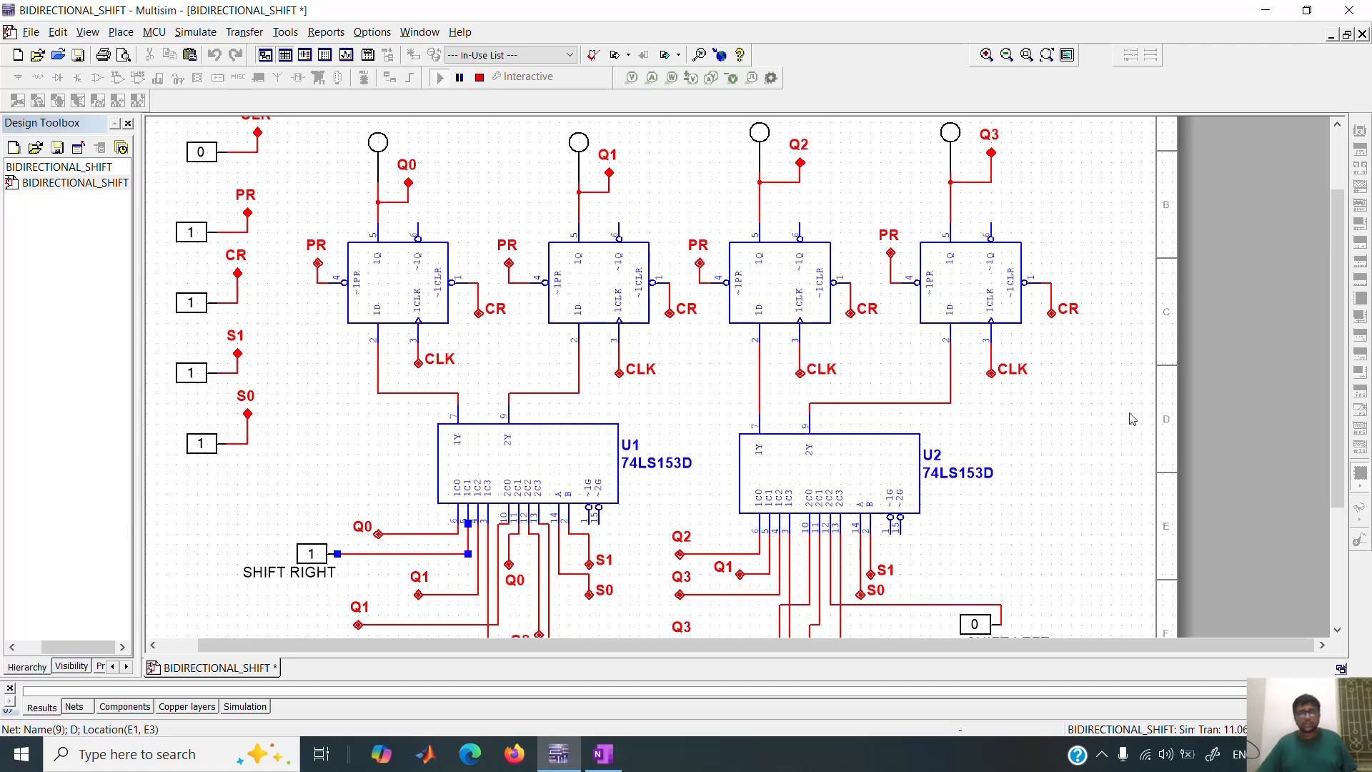
{"action": "scroll", "coordinate": [1336, 357], "scroll_direction": "up", "scroll_amount": 2}
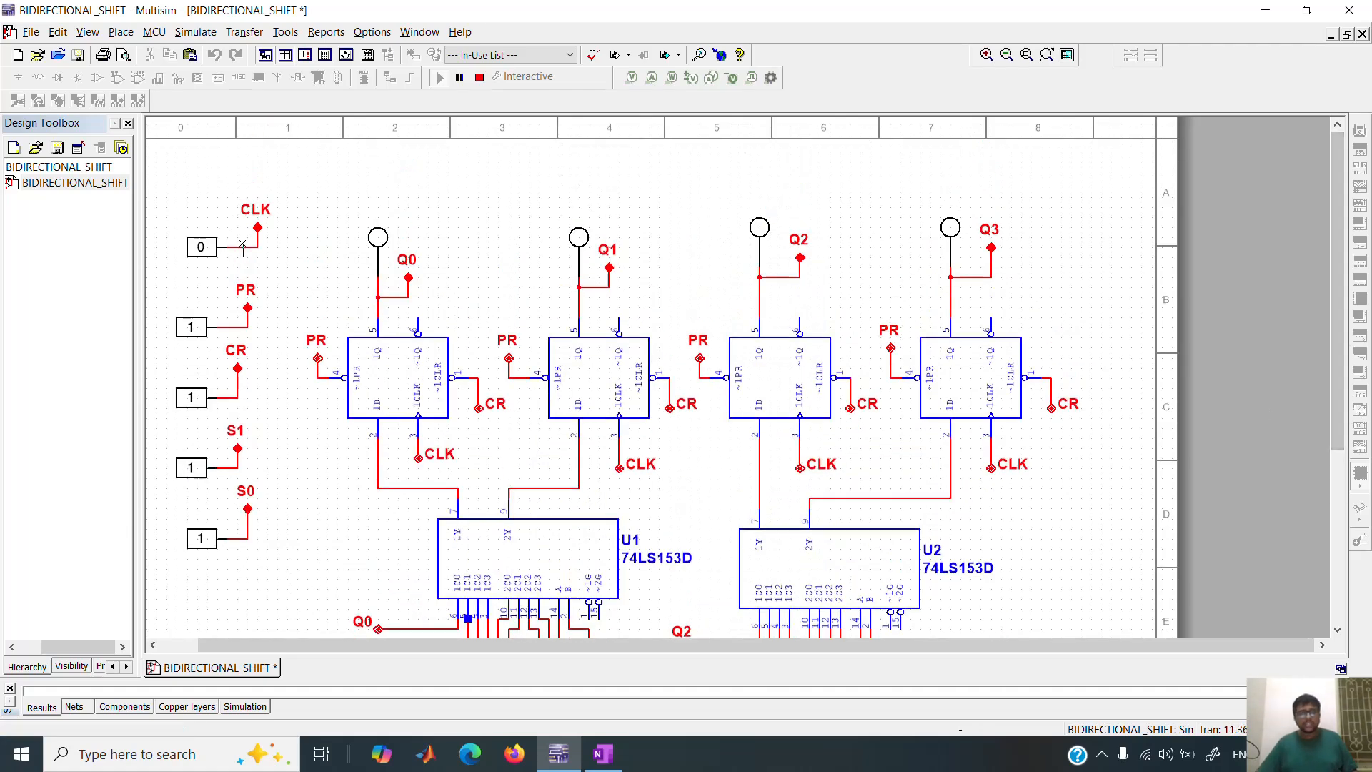
{"action": "left_click", "coordinate": [201, 248]}
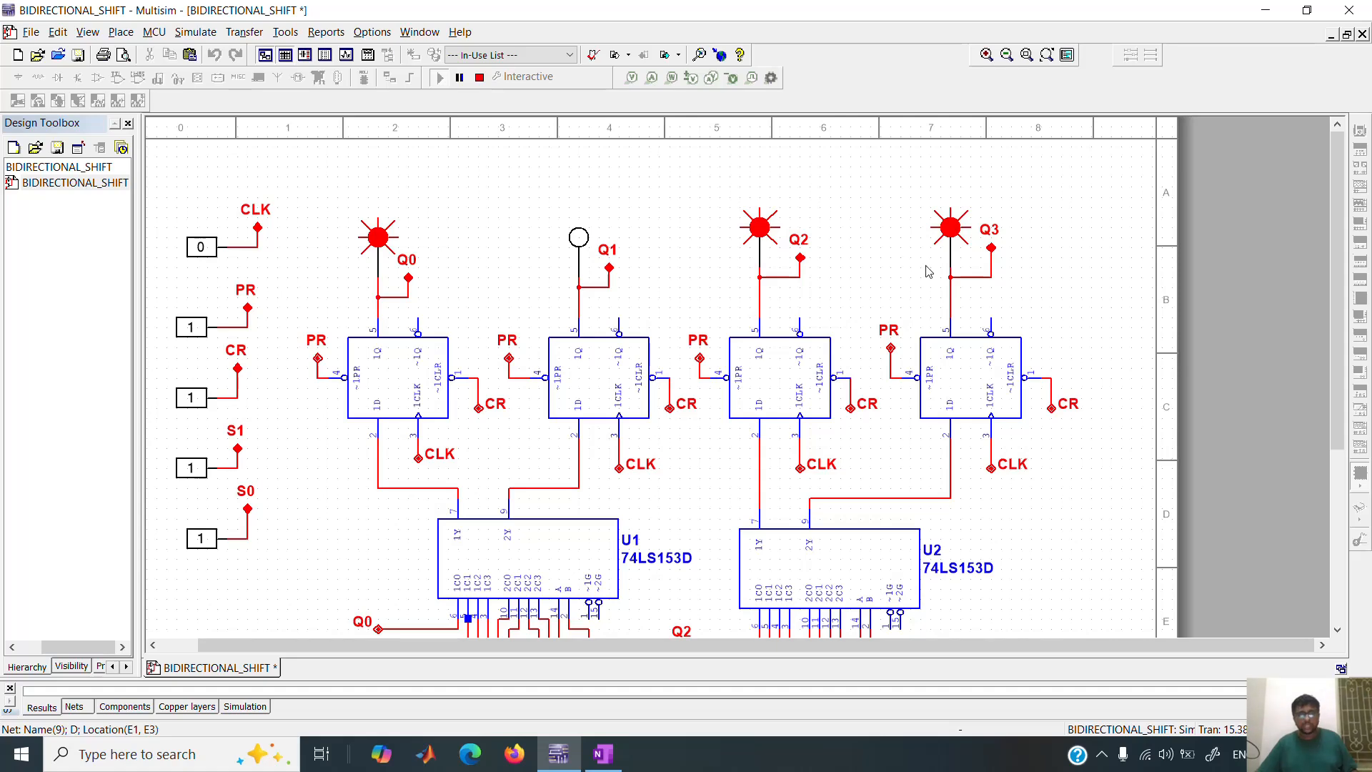
{"action": "right_click", "coordinate": [342, 428]}
{"action": "left_click", "coordinate": [289, 482]}
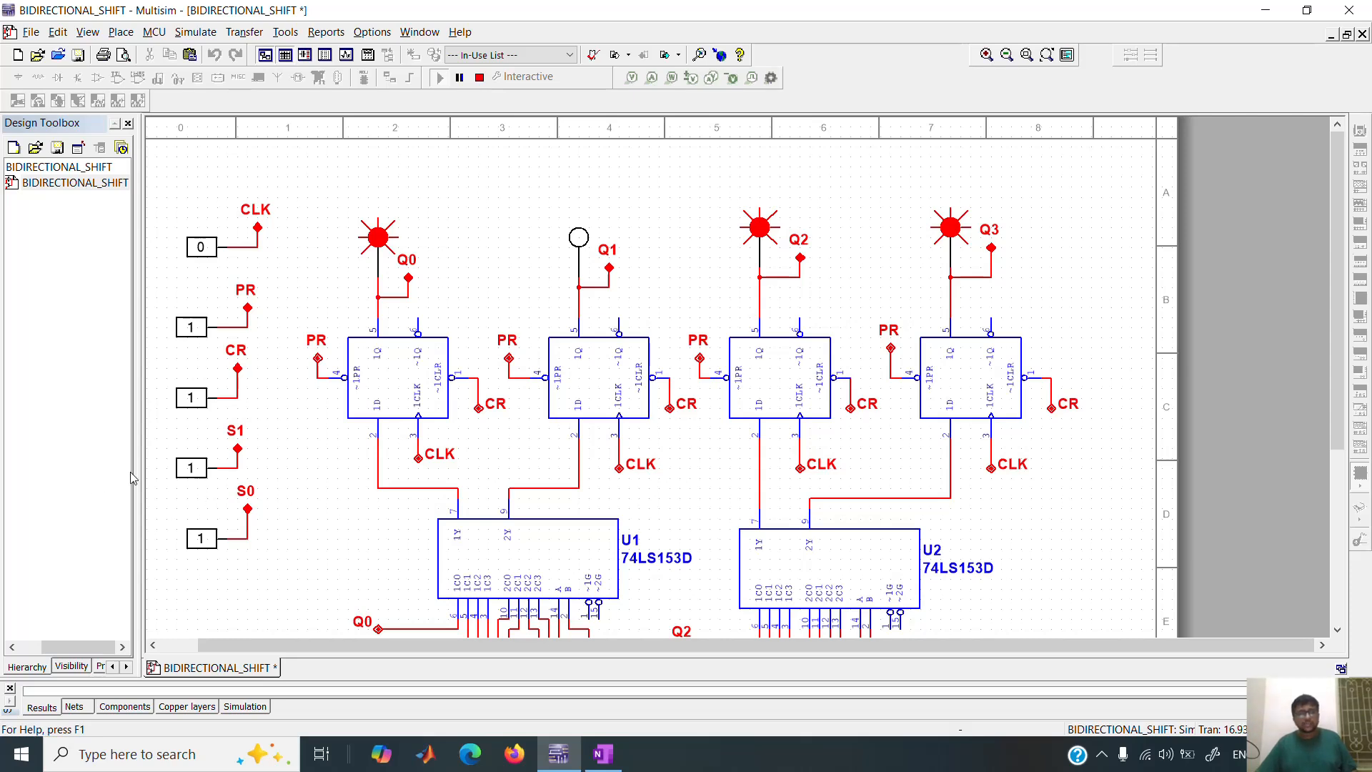
- Select the shift-right mode by setting S1 to 0 with S0 at 1, and set the SHIFT RIGHT input to 0
{"action": "left_click", "coordinate": [189, 470]}
{"action": "scroll", "coordinate": [1322, 247], "scroll_direction": "down", "scroll_amount": 5}
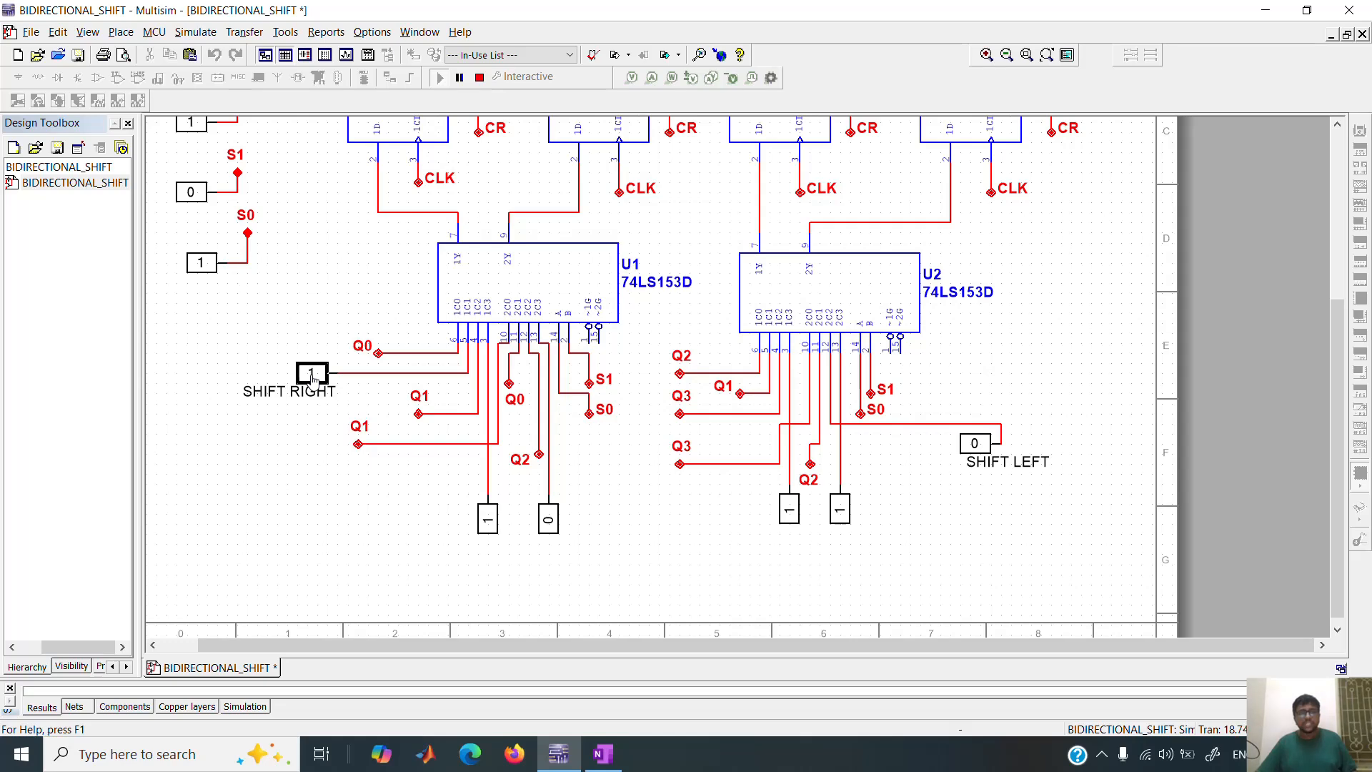
{"action": "left_click", "coordinate": [312, 374]}
{"action": "left_click_drag", "start_coordinate": [1338, 447], "coordinate": [1338, 277]}
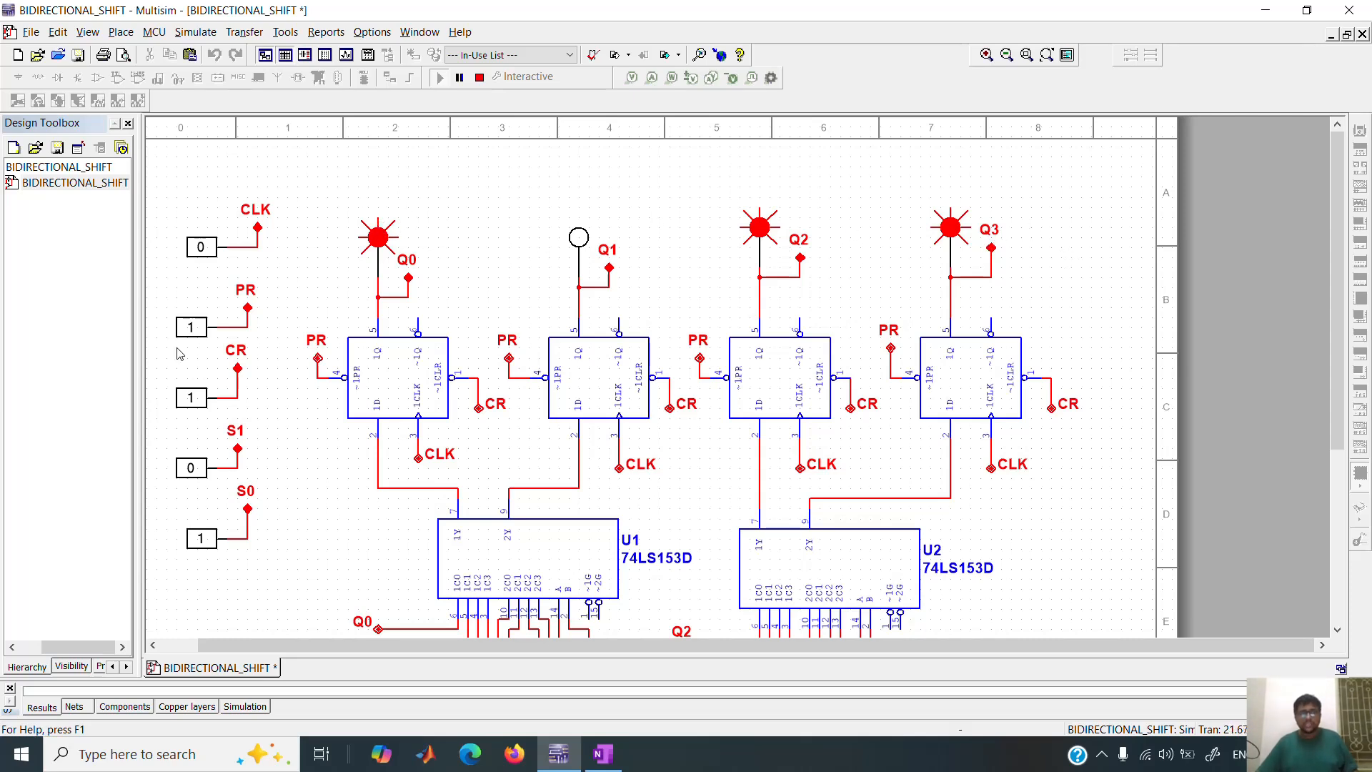
- Pulse CLK three times to shift the stored data right through Q0 to Q3
{"action": "left_click", "coordinate": [203, 248]}
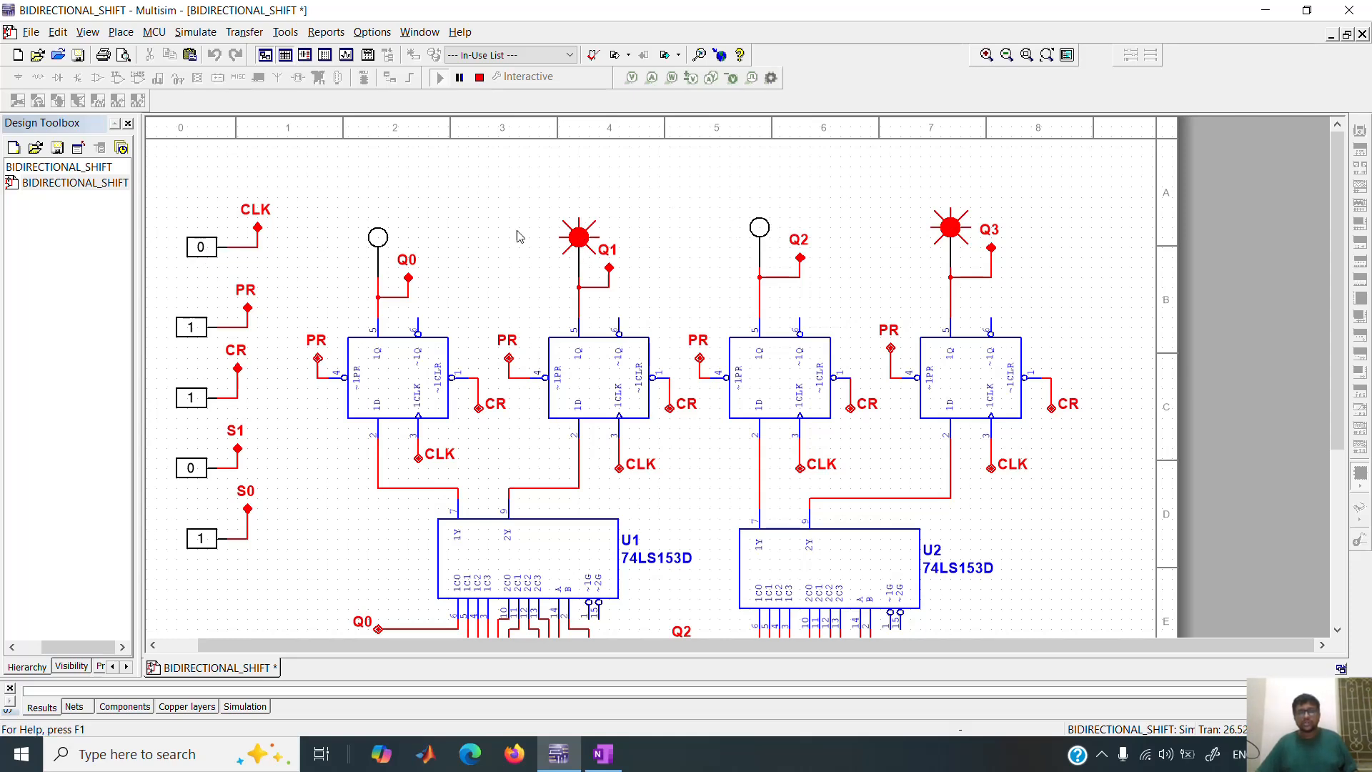
{"action": "left_click", "coordinate": [201, 248]}
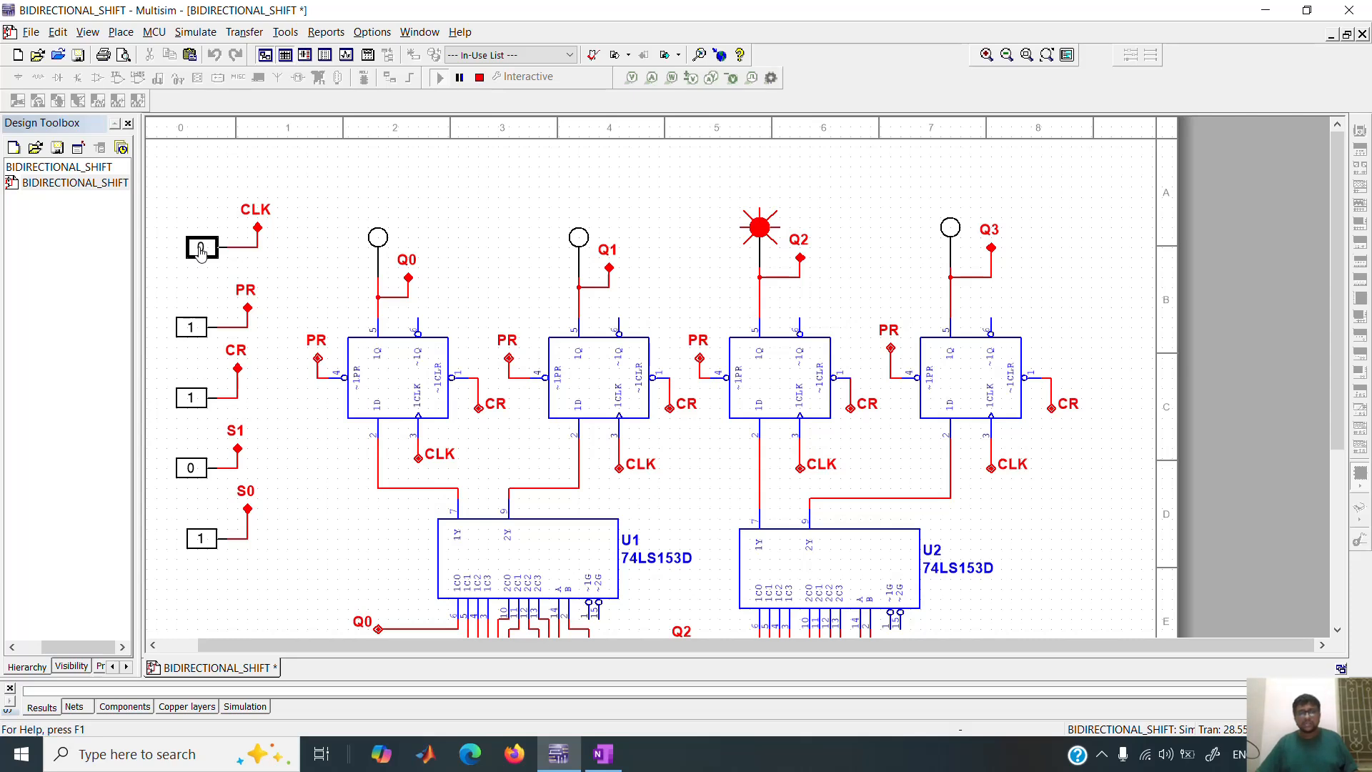
{"action": "left_click", "coordinate": [200, 248]}
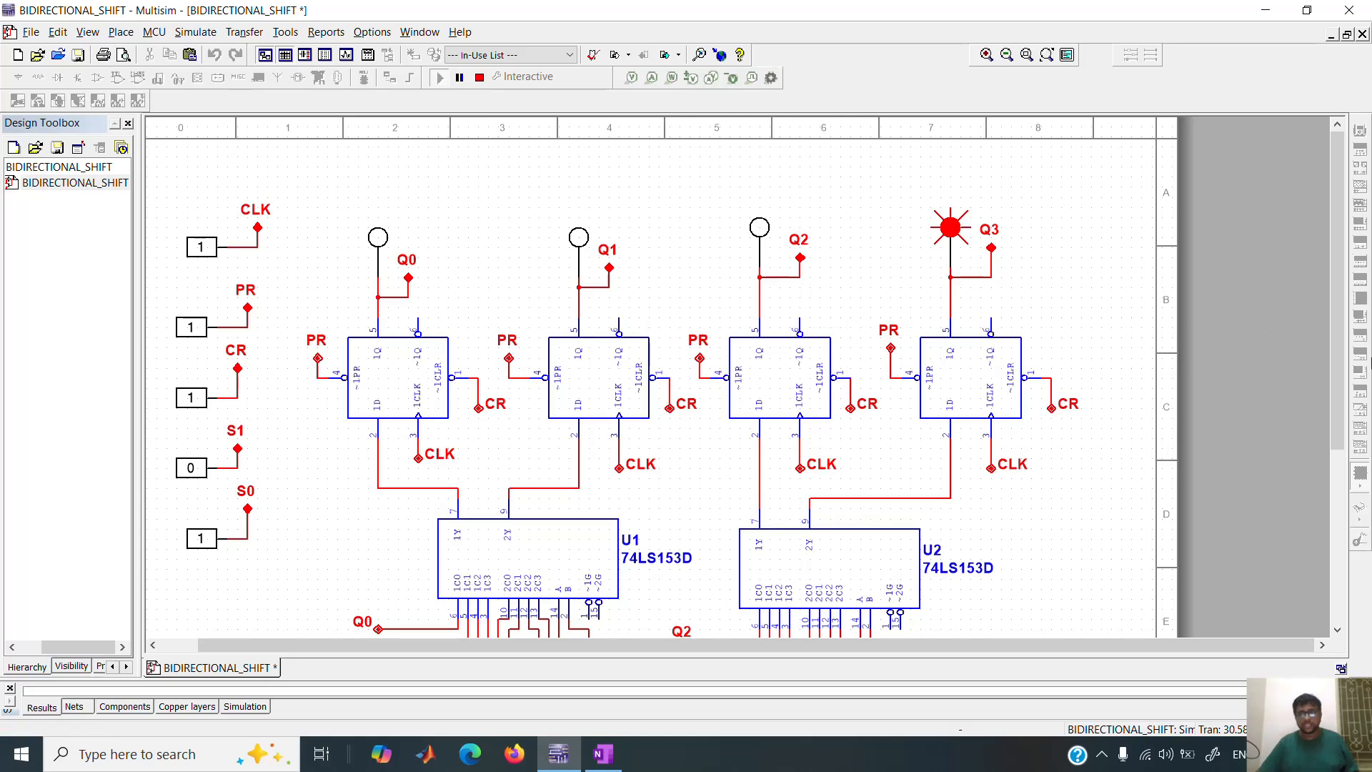
- Set the SHIFT LEFT serial input of U2 to 1 and check the flip-flop outputs
{"action": "scroll", "coordinate": [1343, 391], "scroll_direction": "down", "scroll_amount": 5}
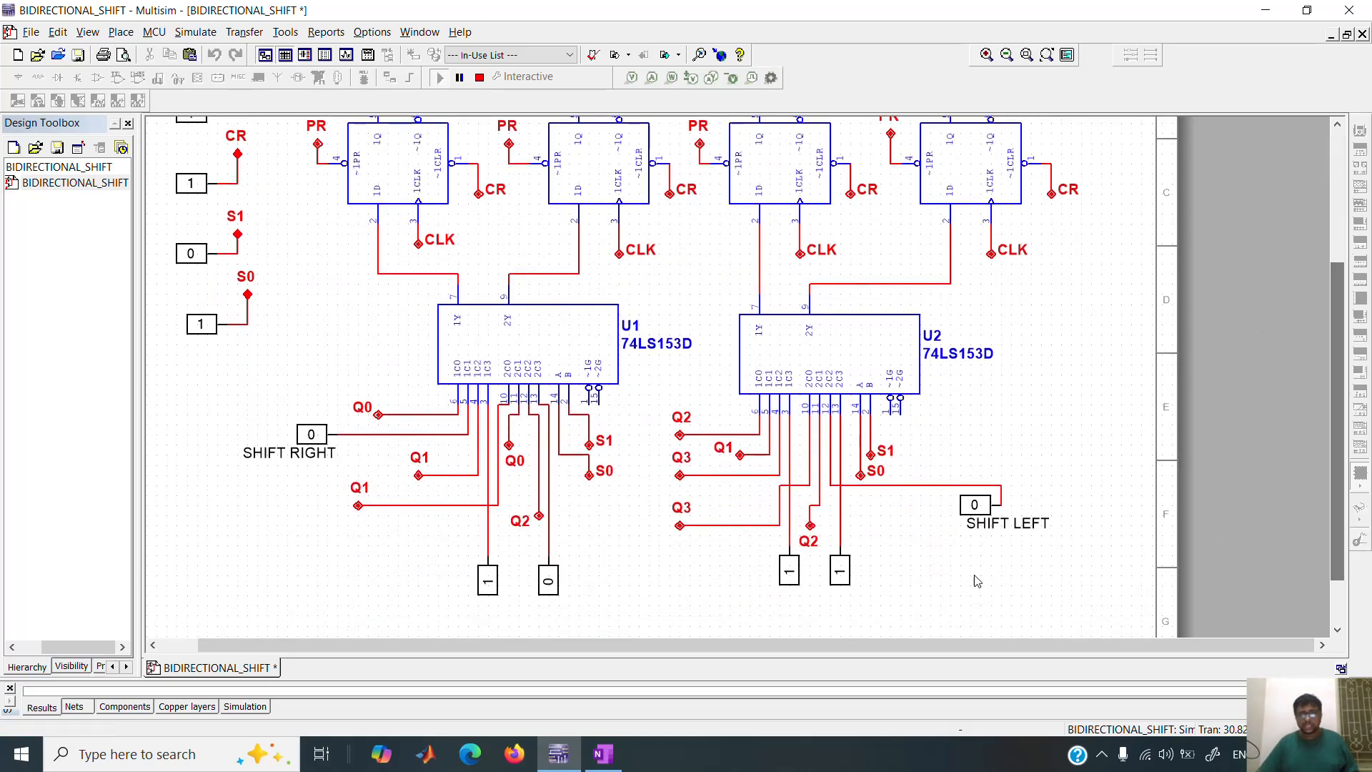
{"action": "left_click", "coordinate": [975, 505]}
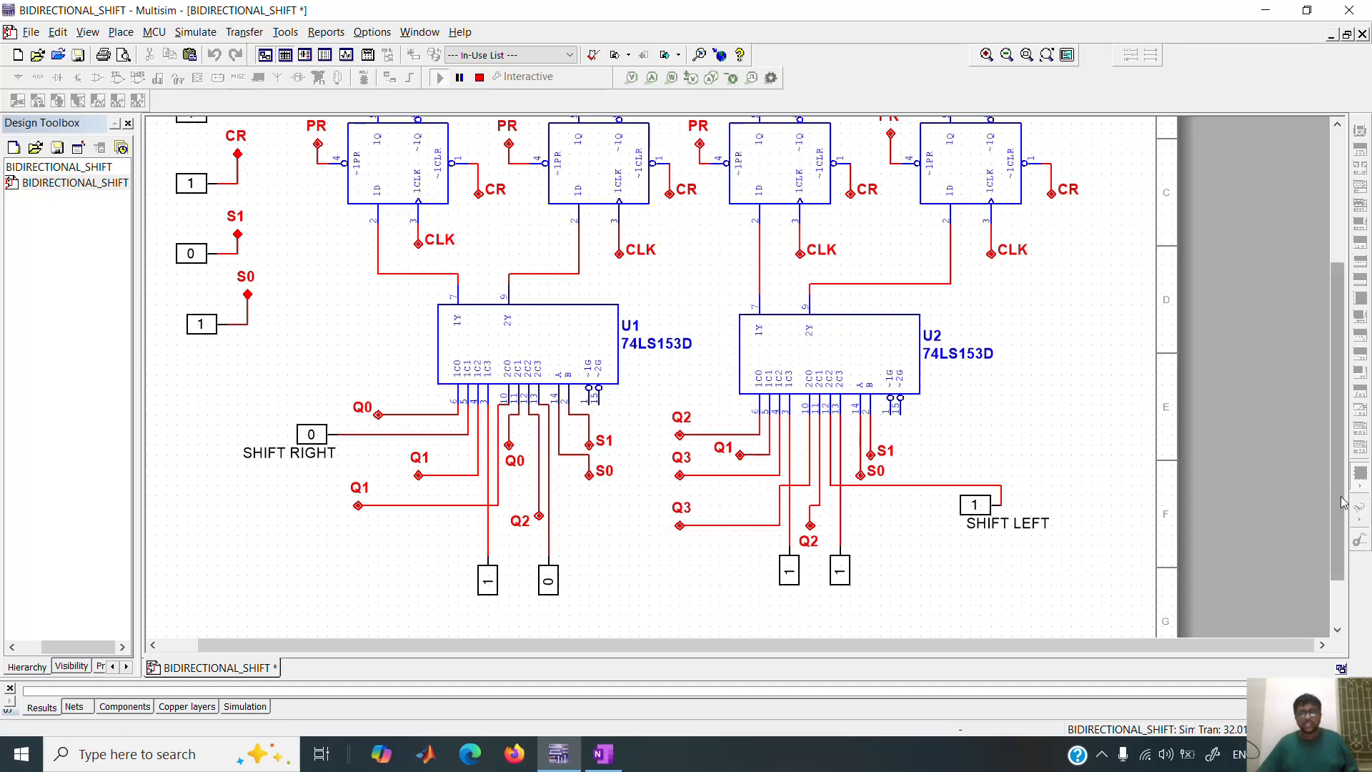
{"action": "scroll", "coordinate": [1341, 309], "scroll_direction": "up", "scroll_amount": 5}
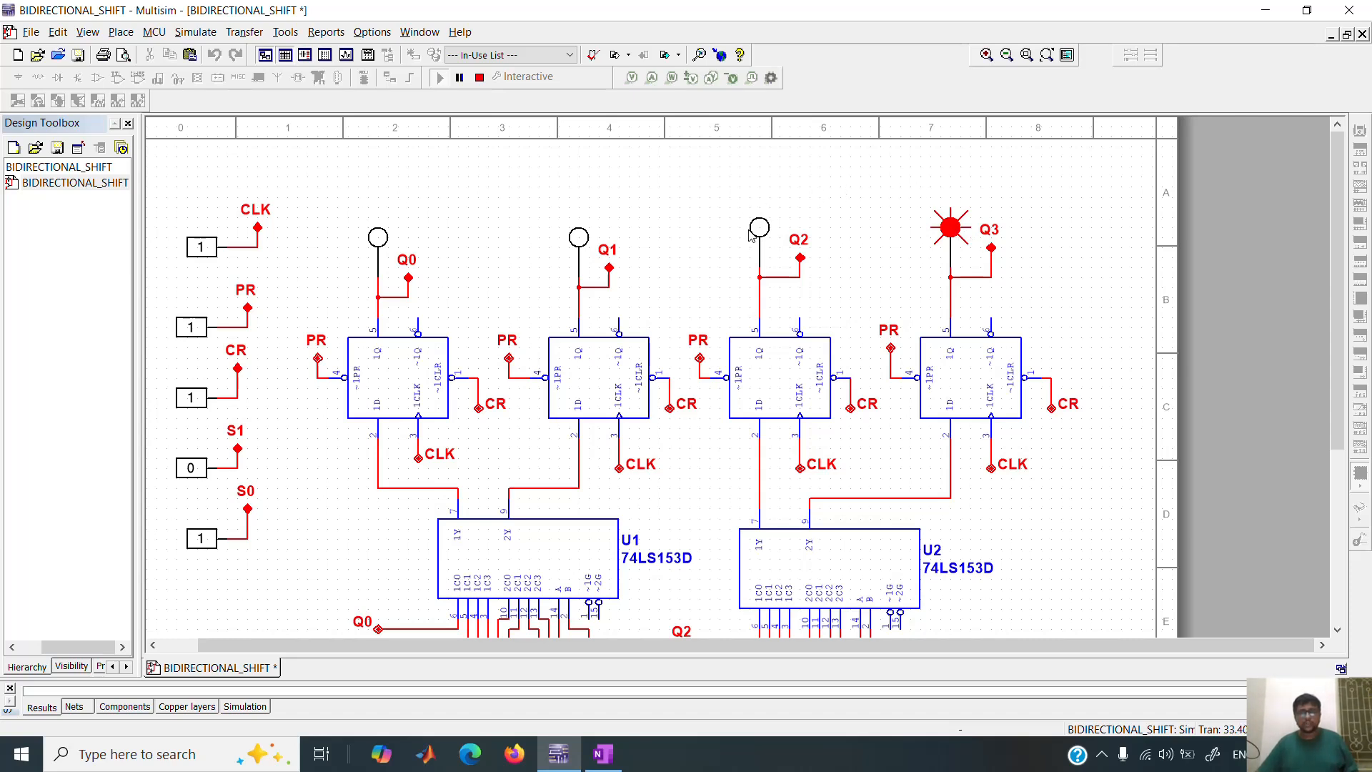
{"action": "left_click_drag", "start_coordinate": [1339, 252], "coordinate": [1345, 420]}
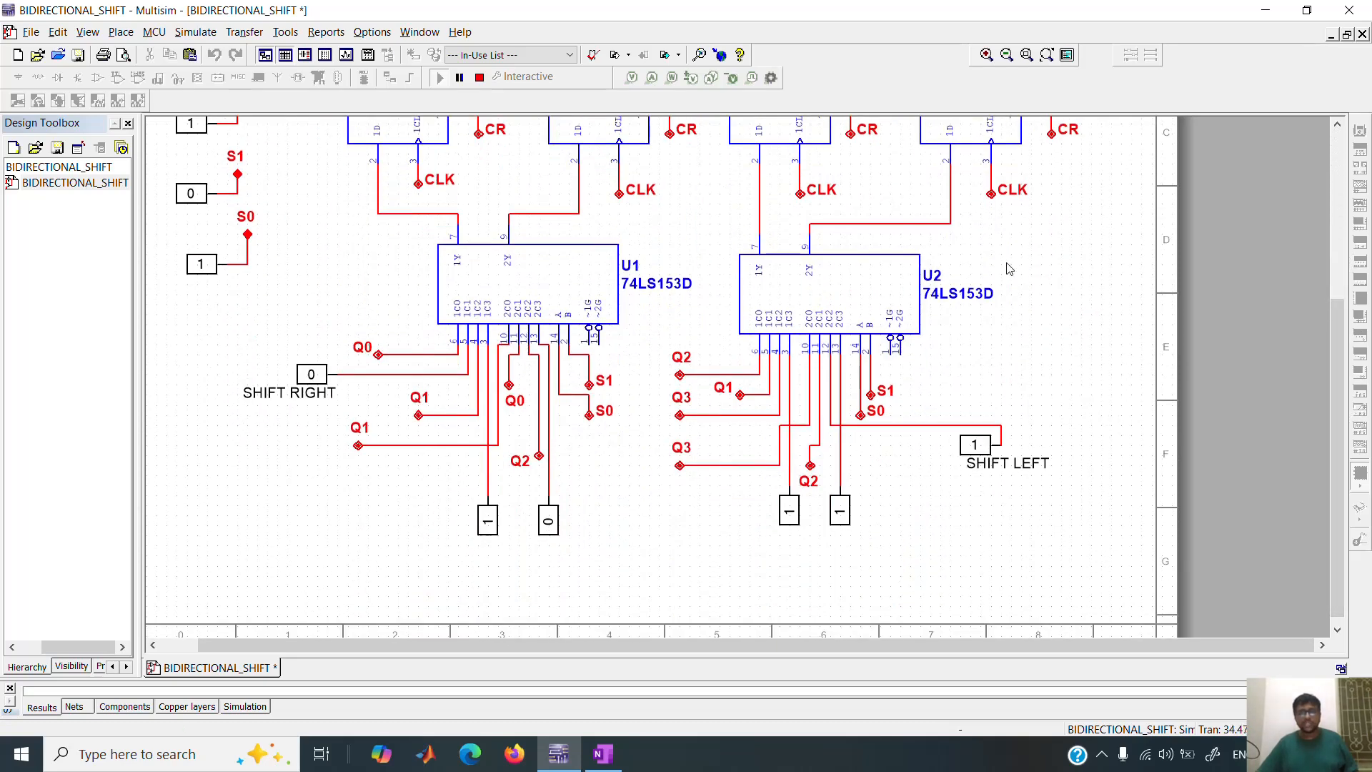
{"action": "left_click_drag", "start_coordinate": [1337, 397], "coordinate": [1338, 225]}
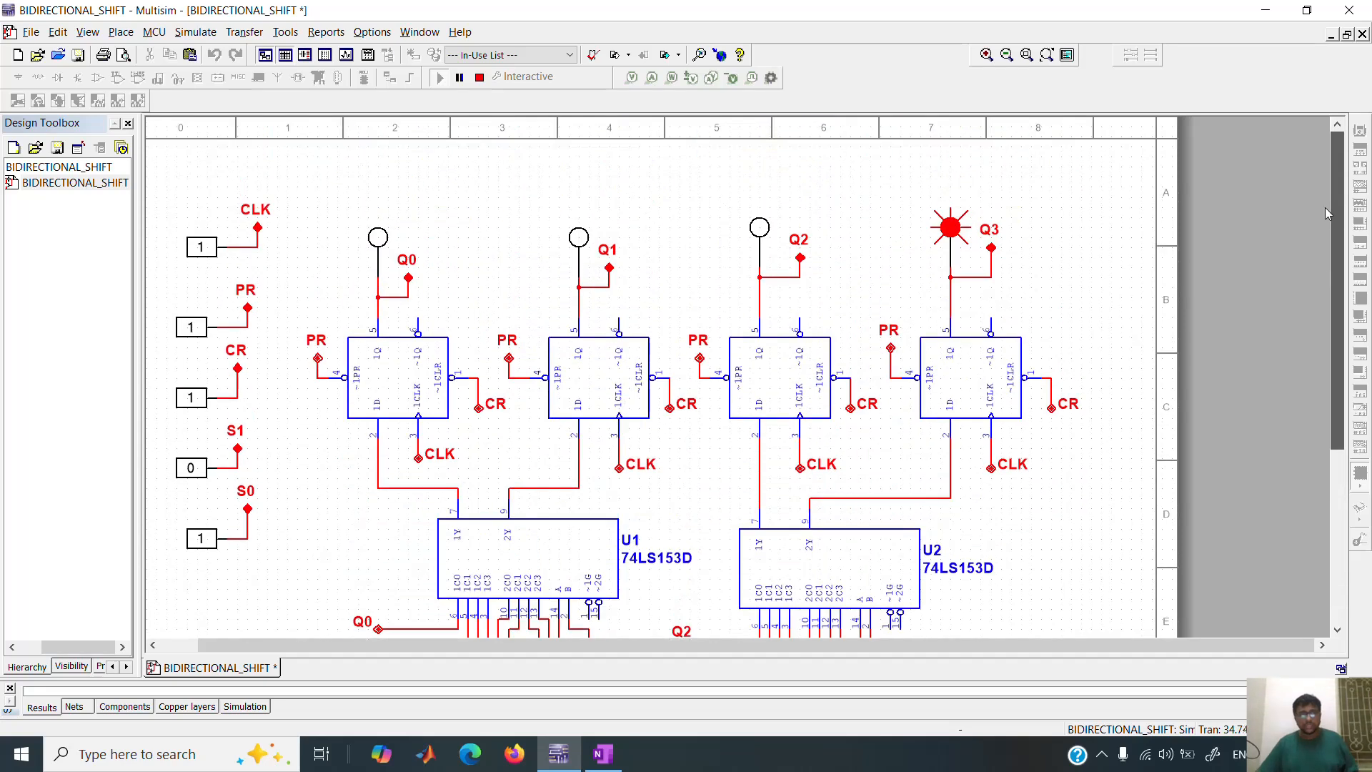
- Select the shift-left mode with S1 at 1 and S0 at 0, and pulse CLK once
{"action": "left_click", "coordinate": [190, 467]}
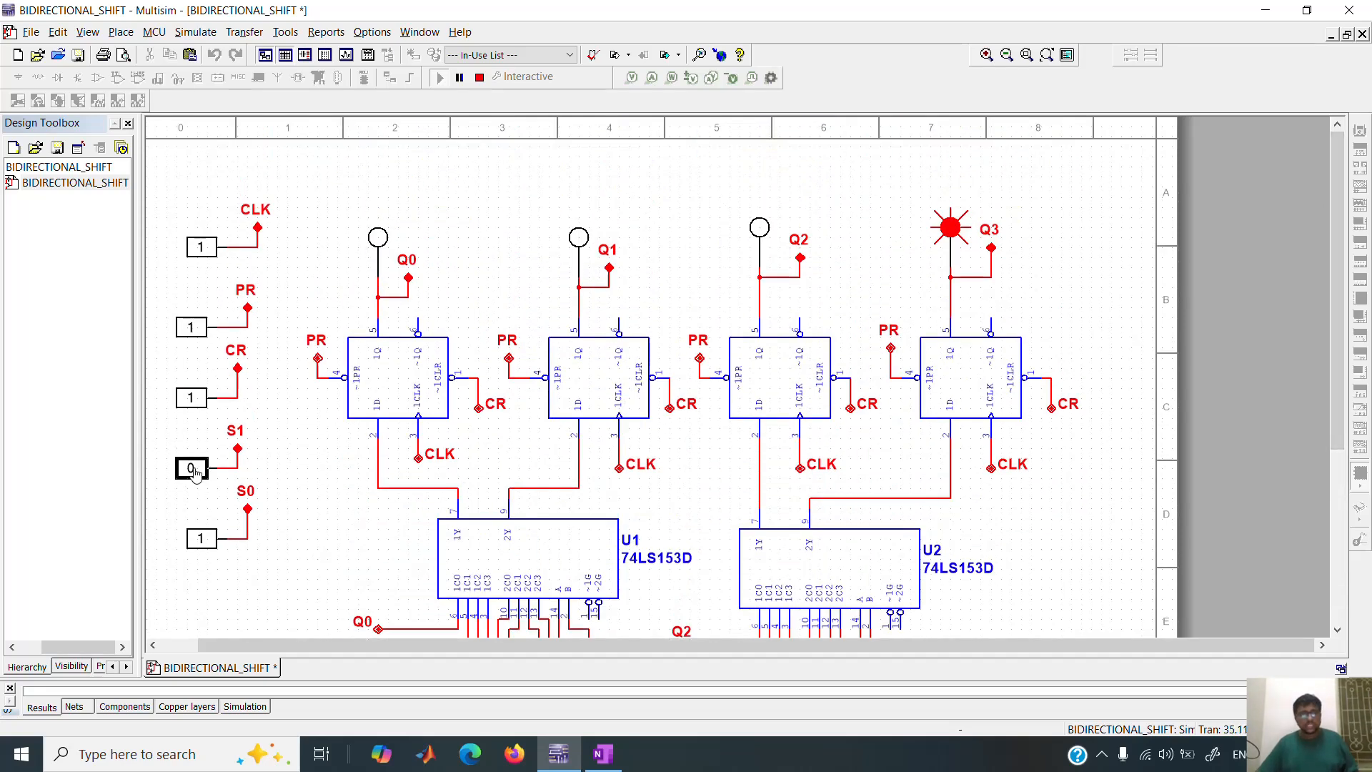
{"action": "left_click", "coordinate": [199, 544]}
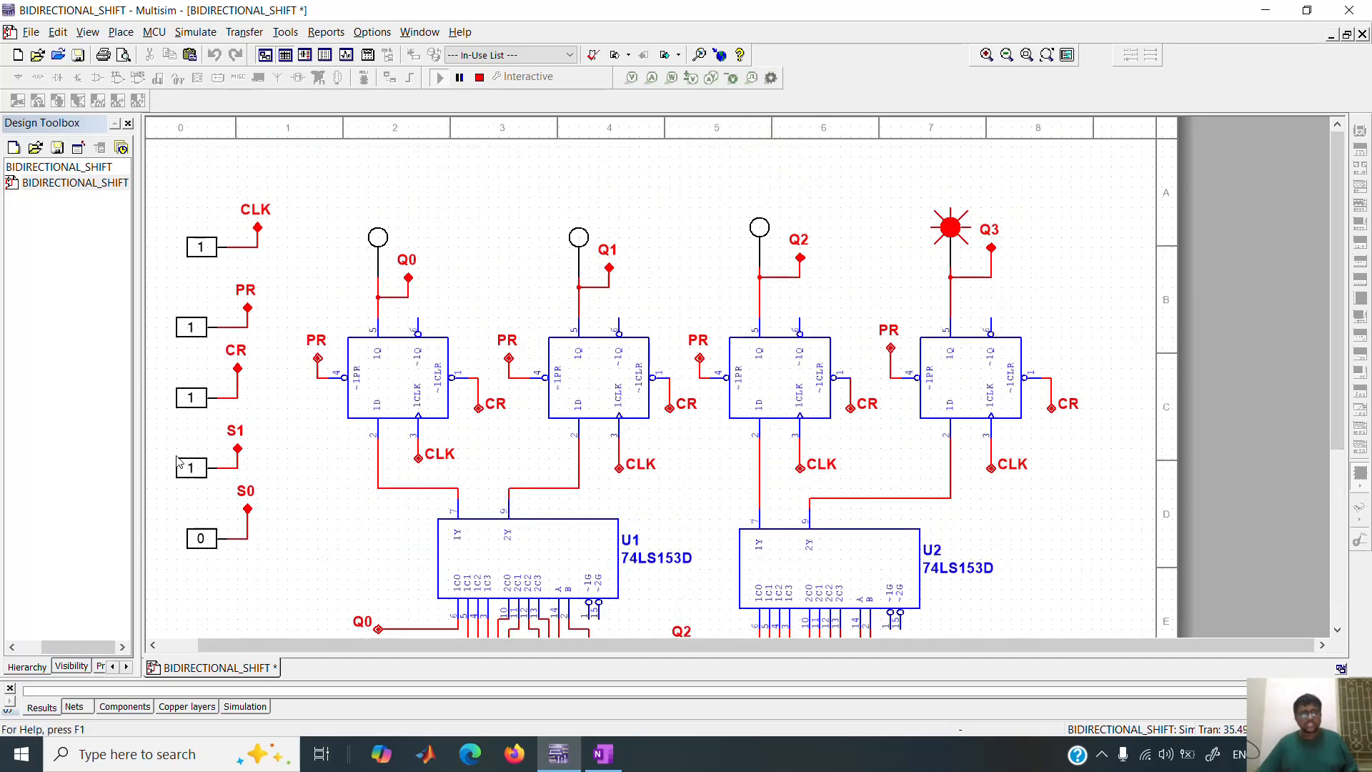
{"action": "left_click", "coordinate": [202, 253]}
{"action": "left_click", "coordinate": [210, 254]}
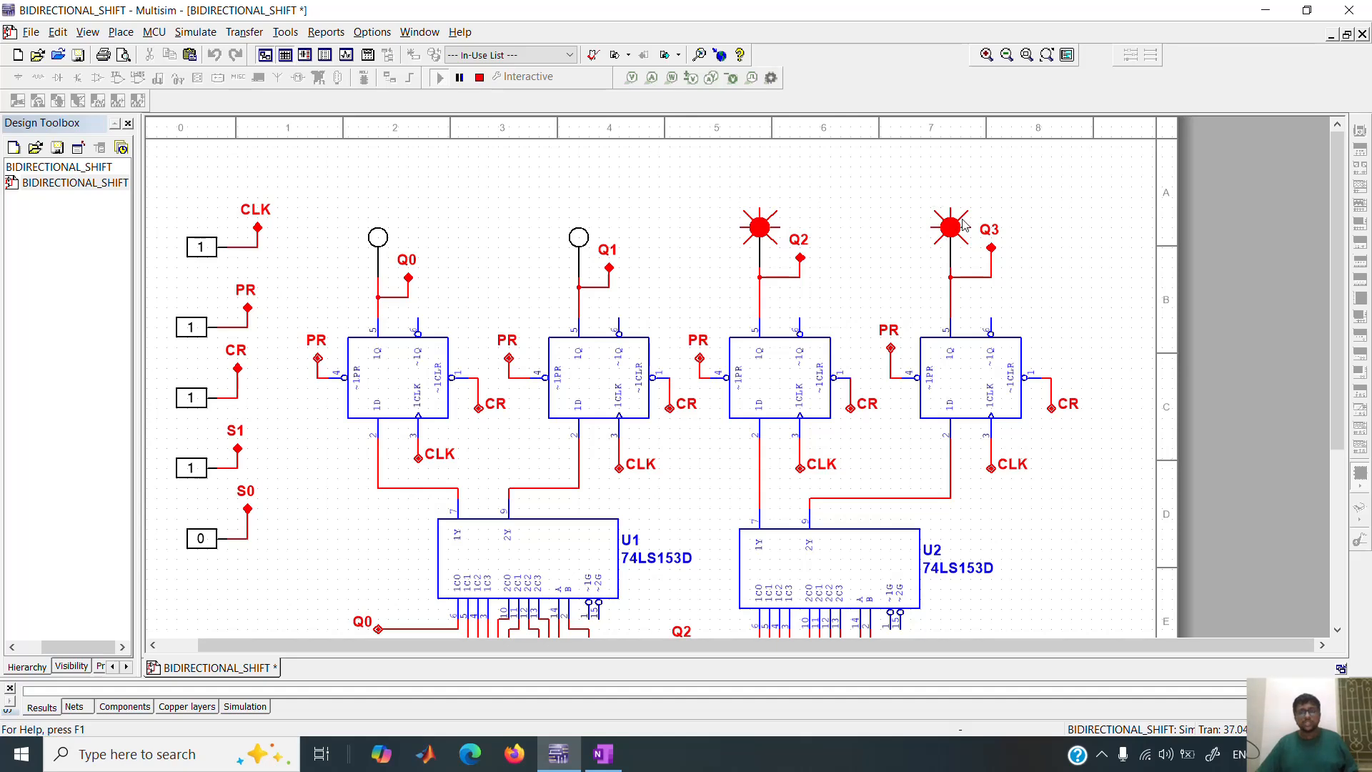
- Set the SHIFT LEFT input to 0 and pulse CLK twice to shift the data further left
{"action": "left_click_drag", "start_coordinate": [1333, 270], "coordinate": [1333, 444]}
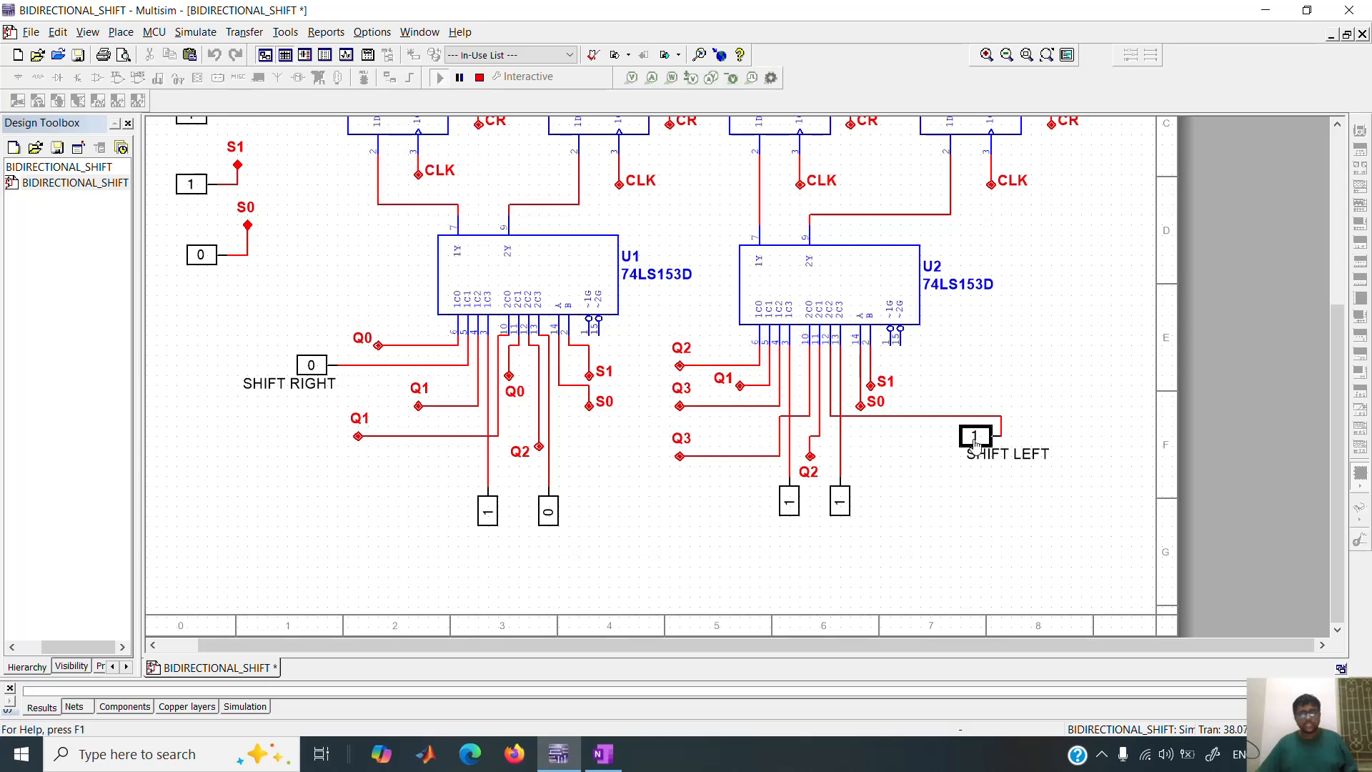
{"action": "left_click_drag", "start_coordinate": [1332, 449], "coordinate": [1146, 242]}
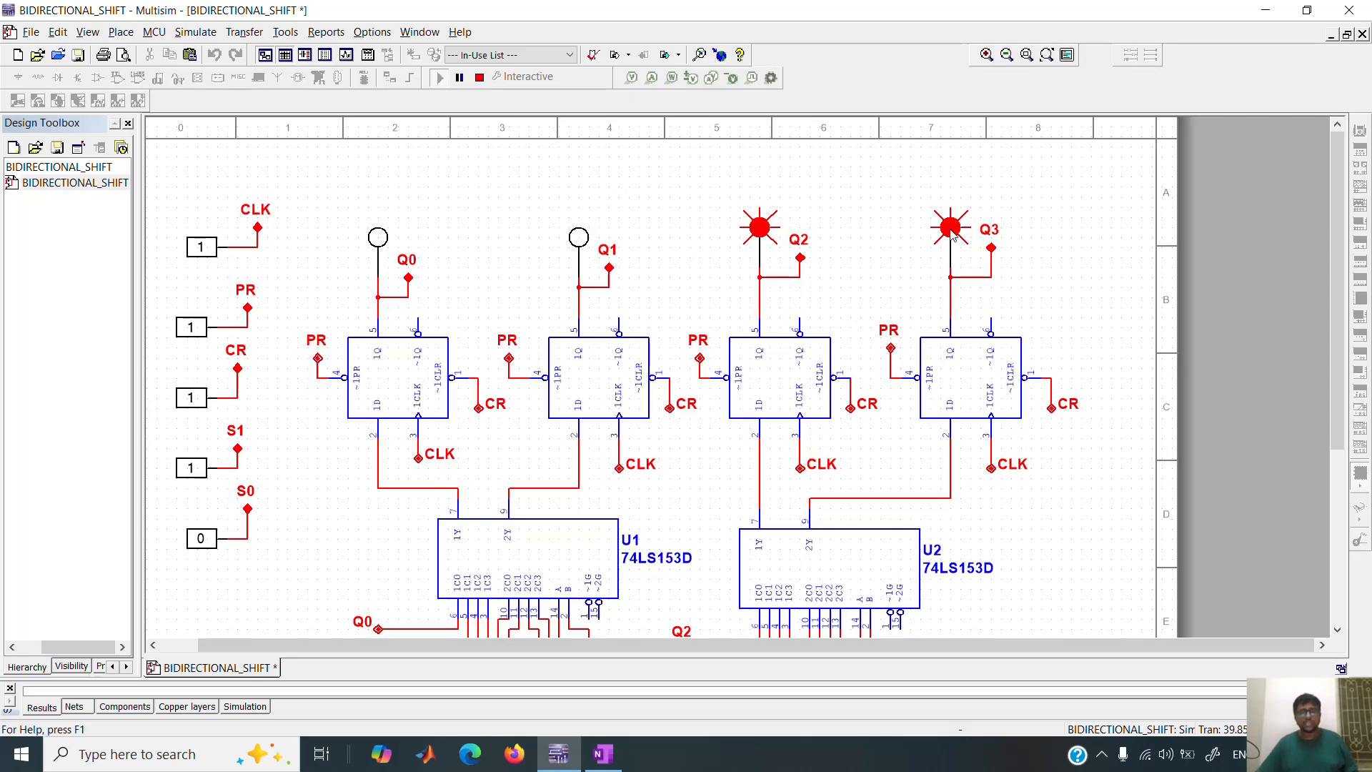
{"action": "left_click", "coordinate": [202, 250]}
{"action": "left_click", "coordinate": [203, 250]}
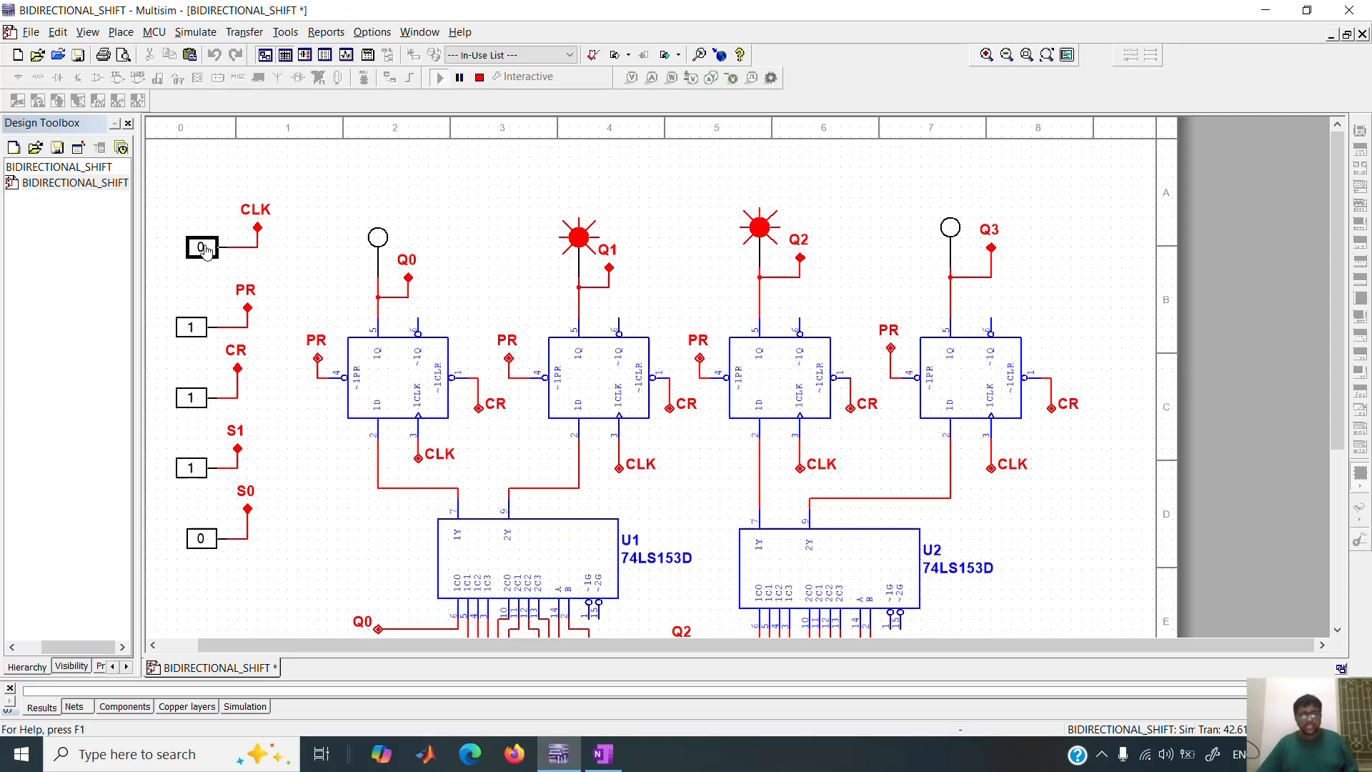
{"action": "left_click", "coordinate": [203, 248]}
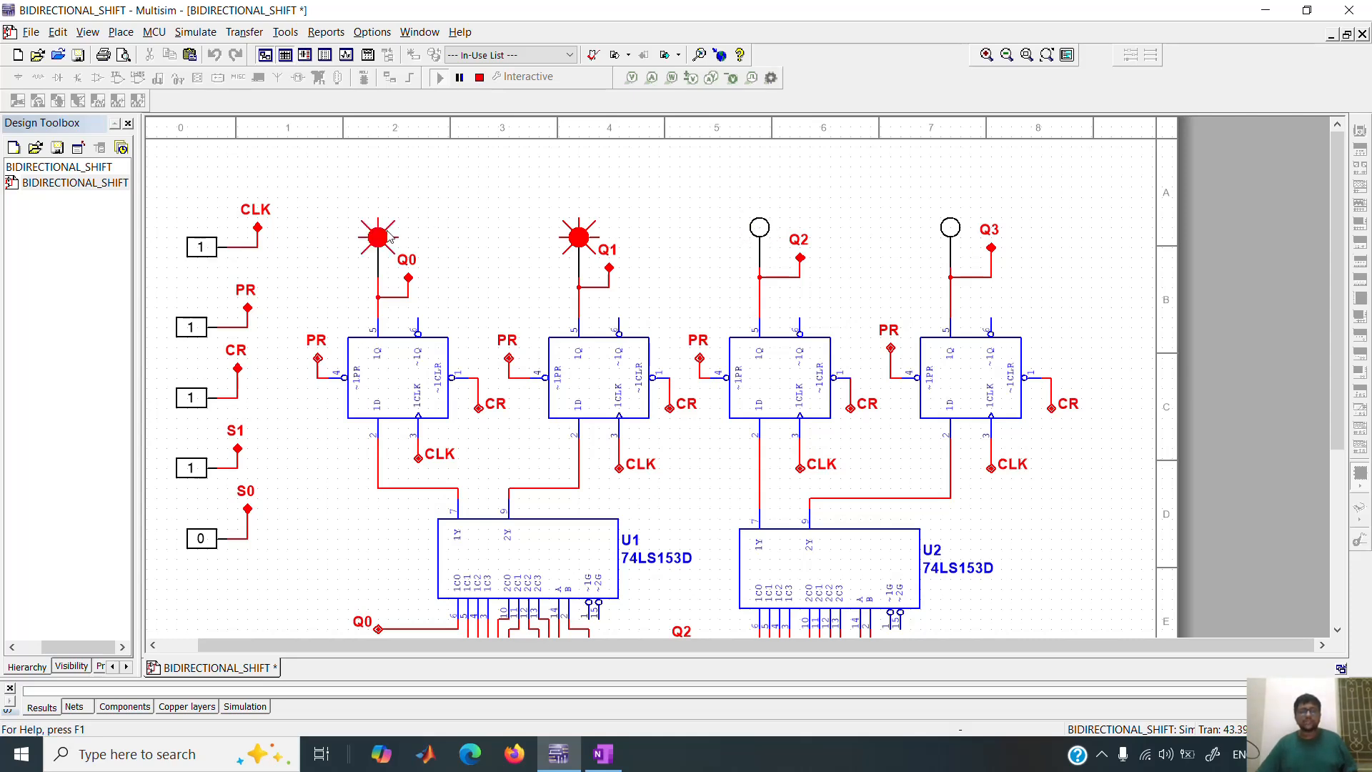
- Set S1 to 0 with S0 at 0 and pulse CLK to test the hold mode on the four outputs
{"action": "left_click", "coordinate": [201, 473]}
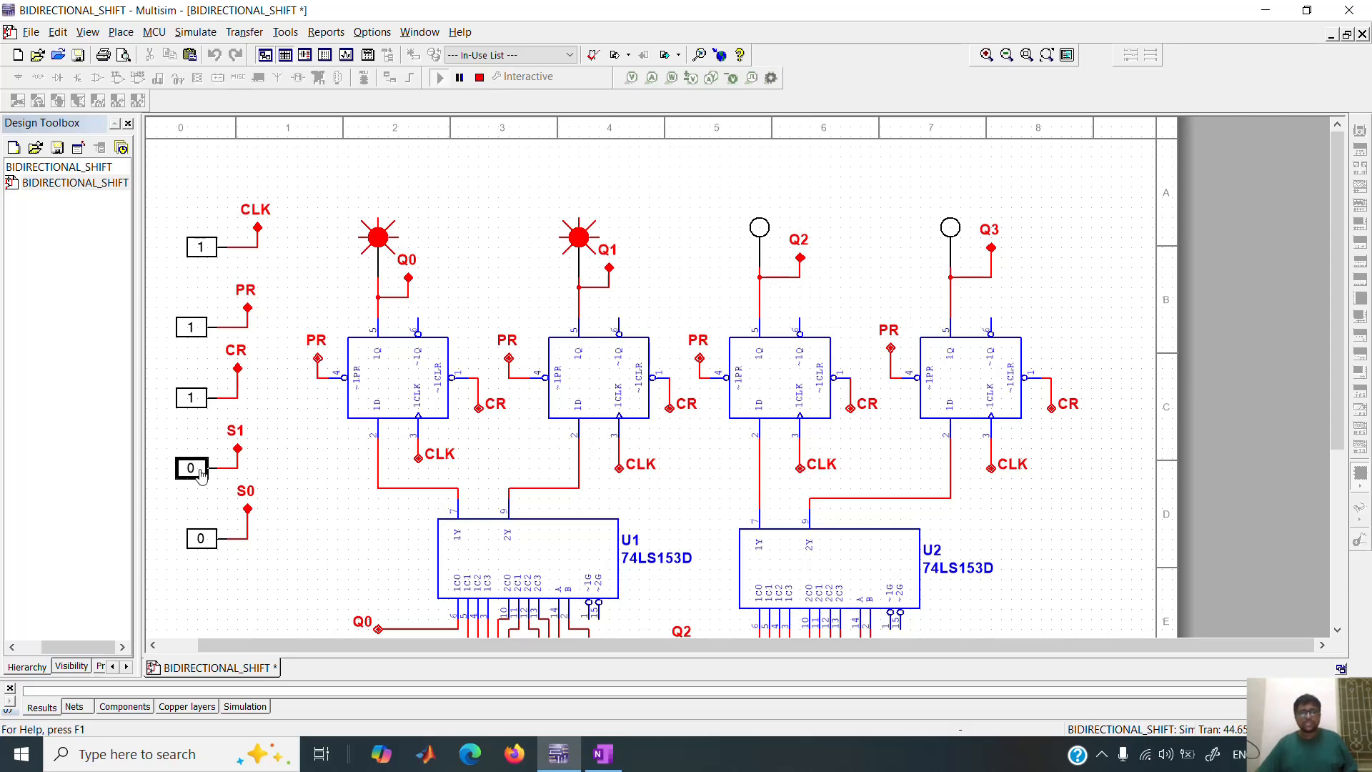
{"action": "left_click", "coordinate": [204, 254]}
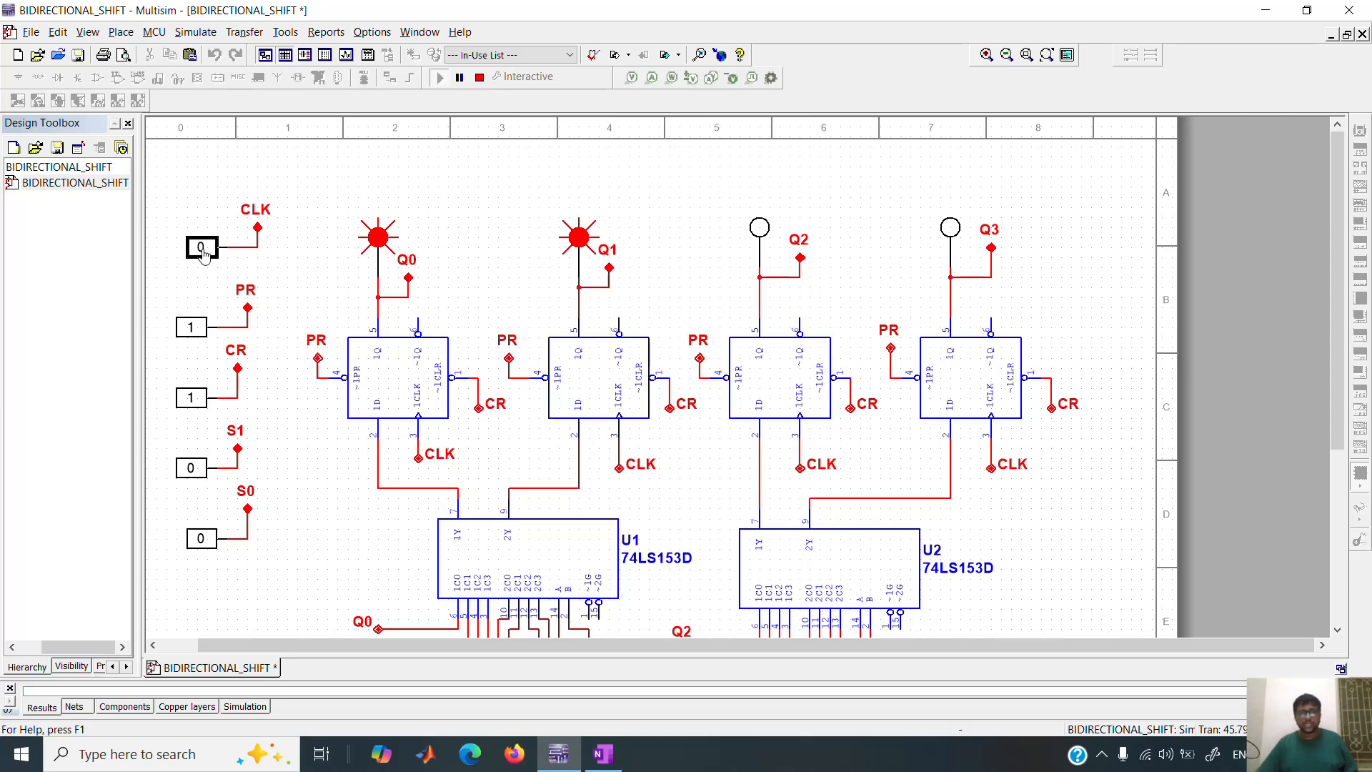
{"action": "left_click", "coordinate": [204, 255]}
{"action": "left_click", "coordinate": [203, 255]}
{"action": "scroll", "coordinate": [1185, 404], "scroll_direction": "down", "scroll_amount": 1}
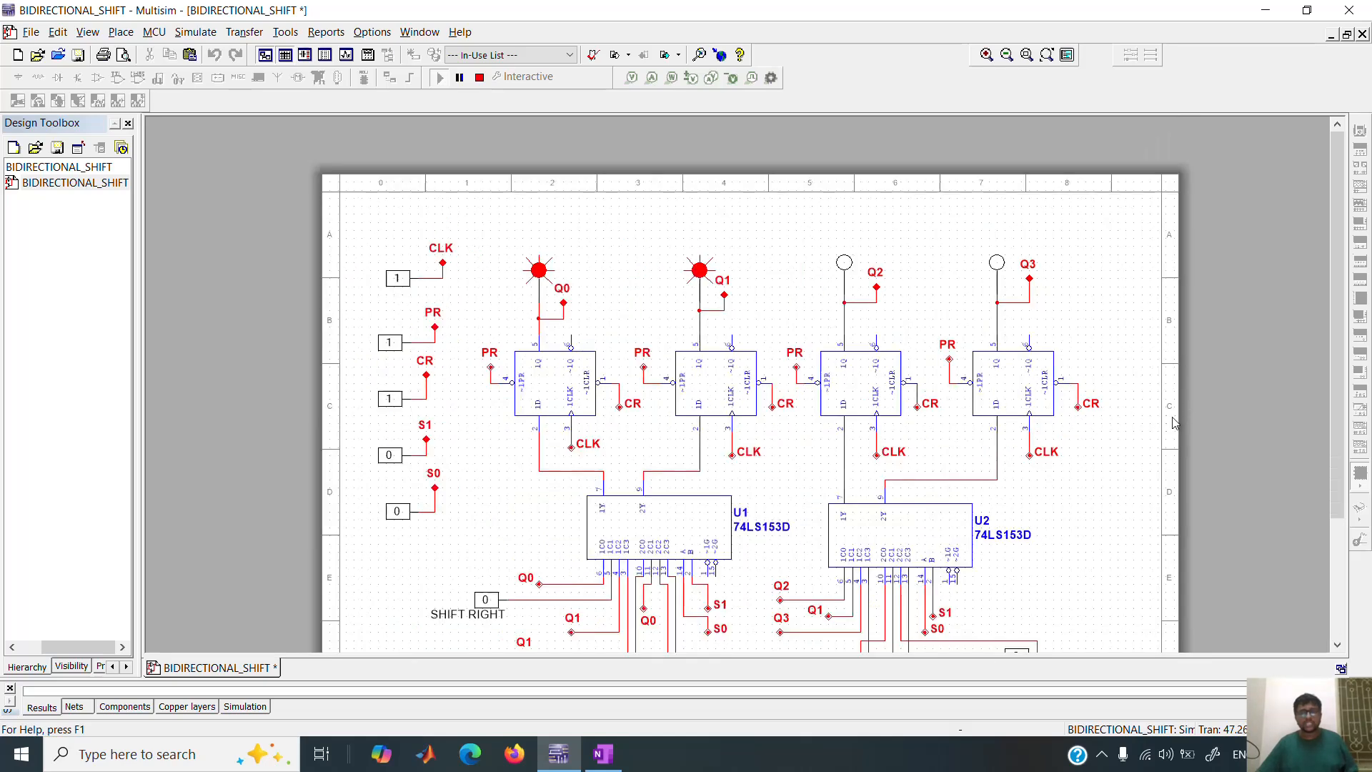
{"action": "left_click_drag", "start_coordinate": [1336, 363], "coordinate": [1336, 432]}
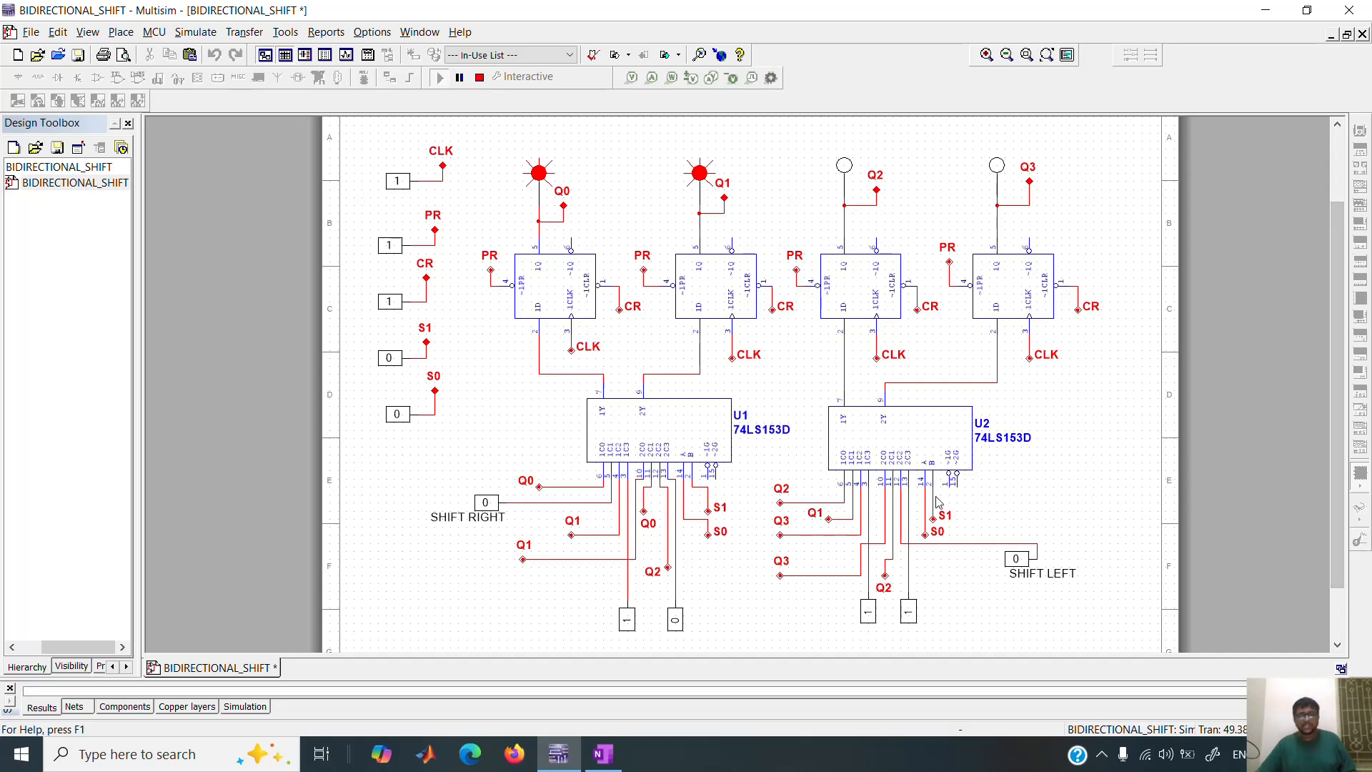
{"action": "left_click", "coordinate": [1101, 754]}
{"action": "right_click", "coordinate": [1101, 753]}
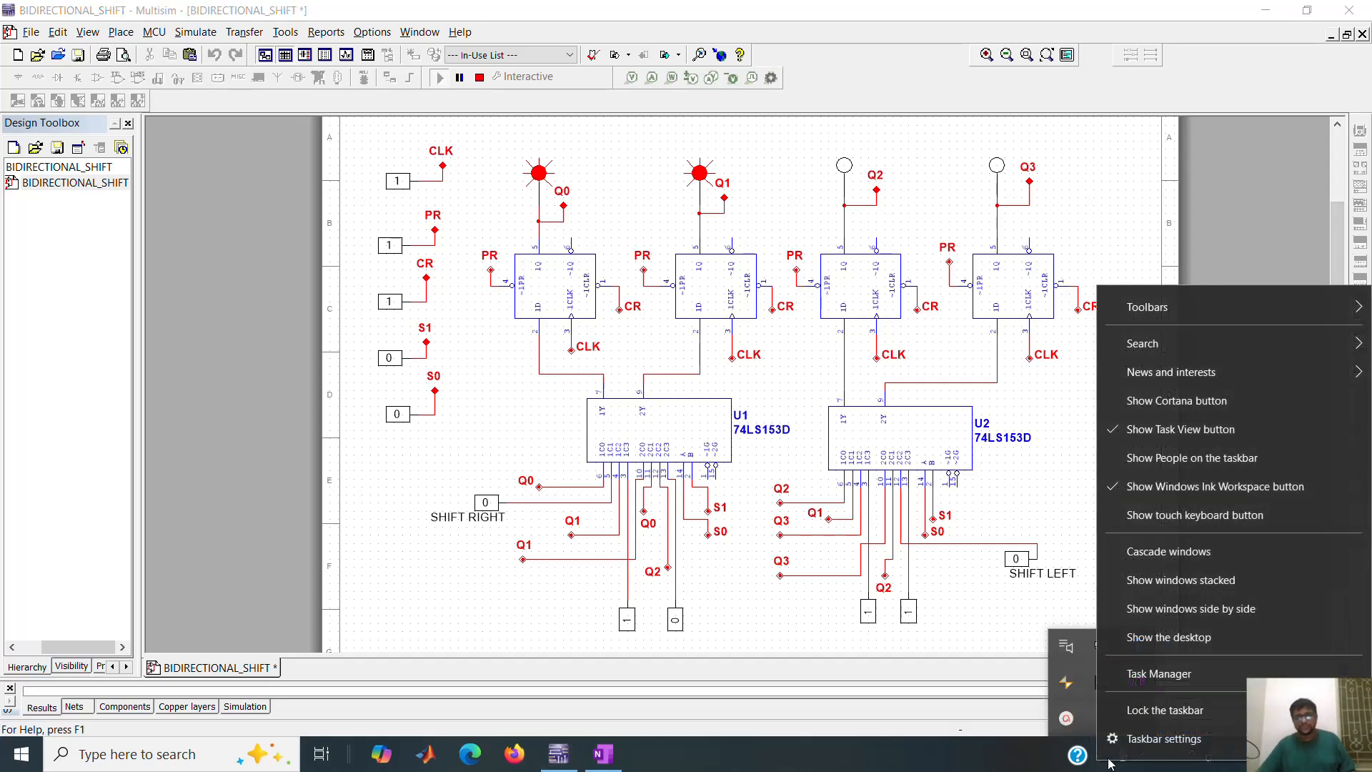
{"action": "left_click", "coordinate": [1063, 720]}
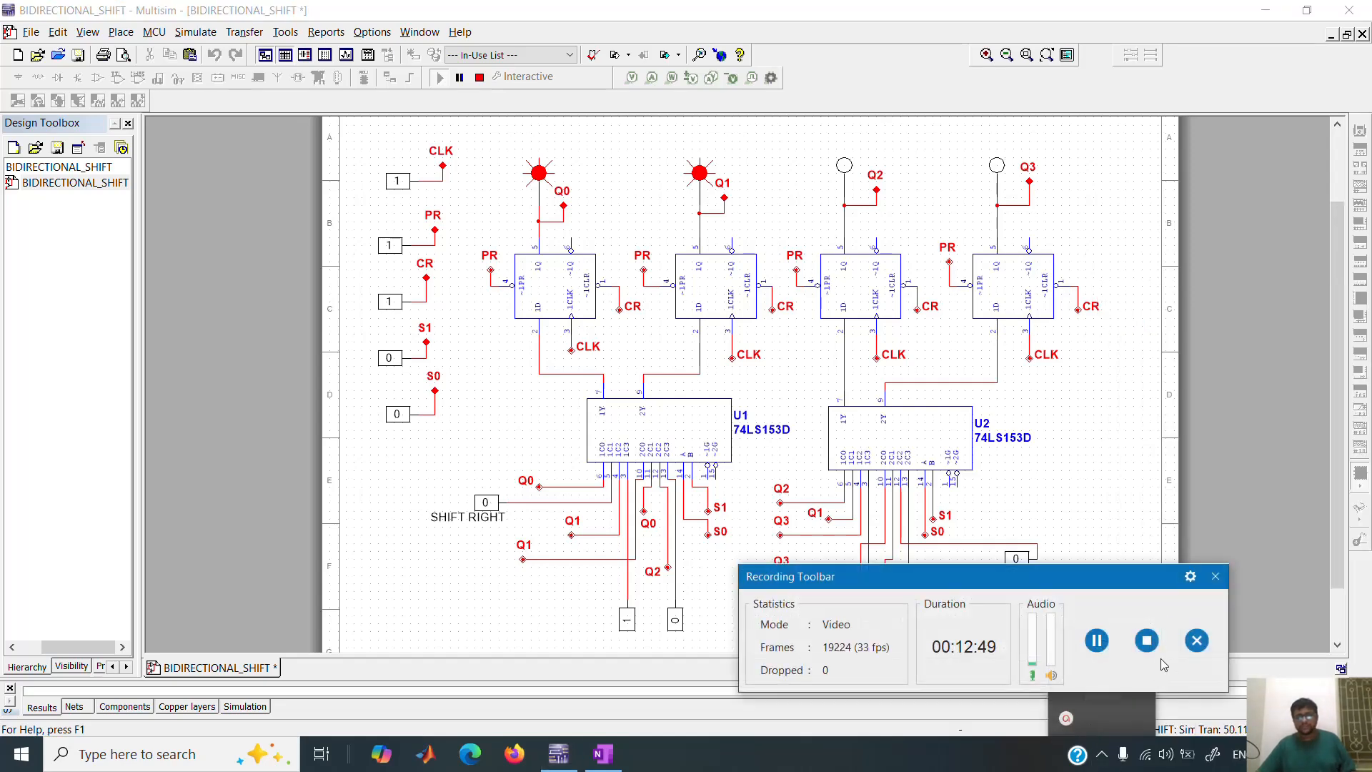